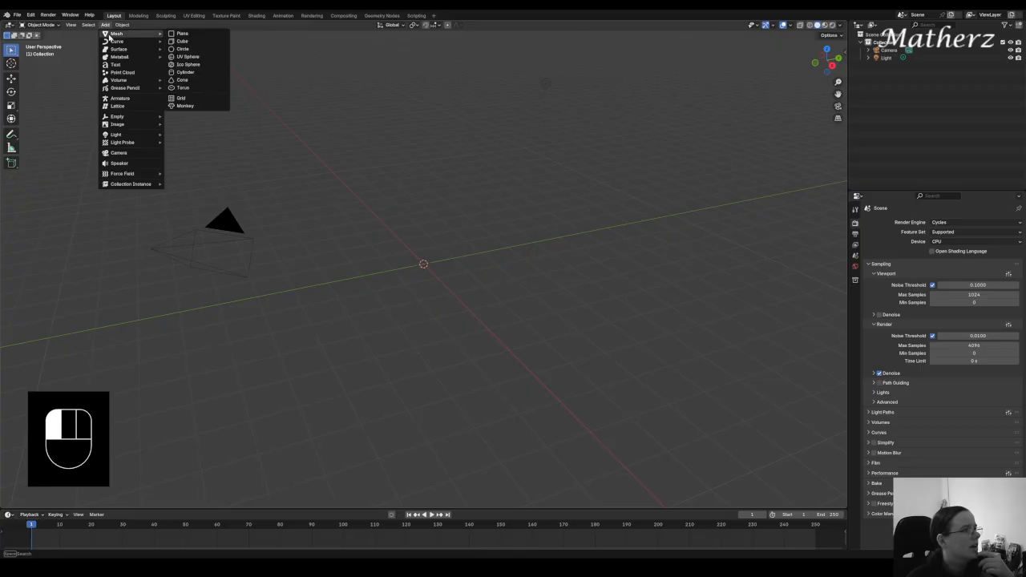
Add a circle mesh at the origin and scale it up to about 4 times its size.
{"action": "left_click", "coordinate": [211, 51]}
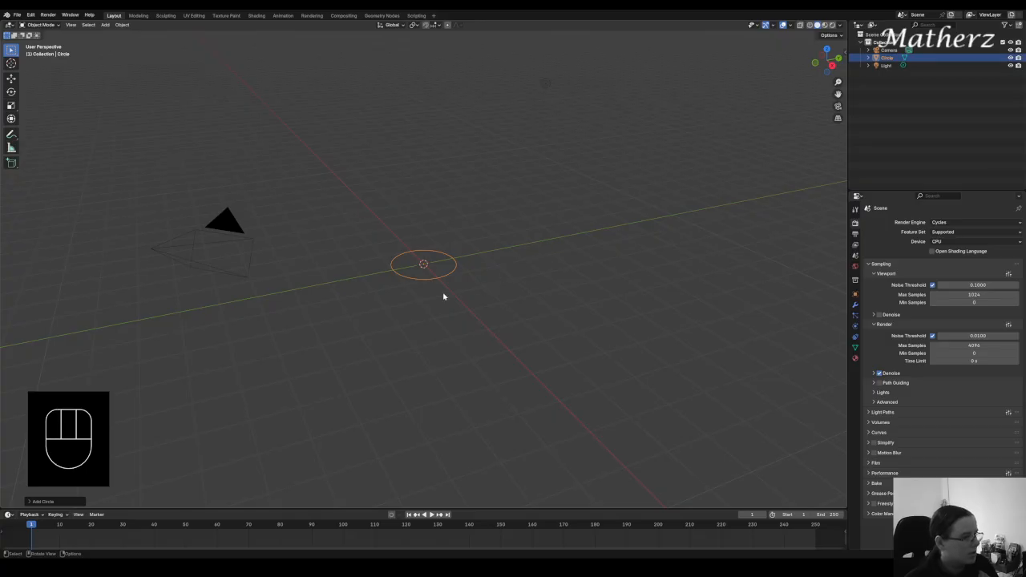
{"action": "key", "text": "s"}
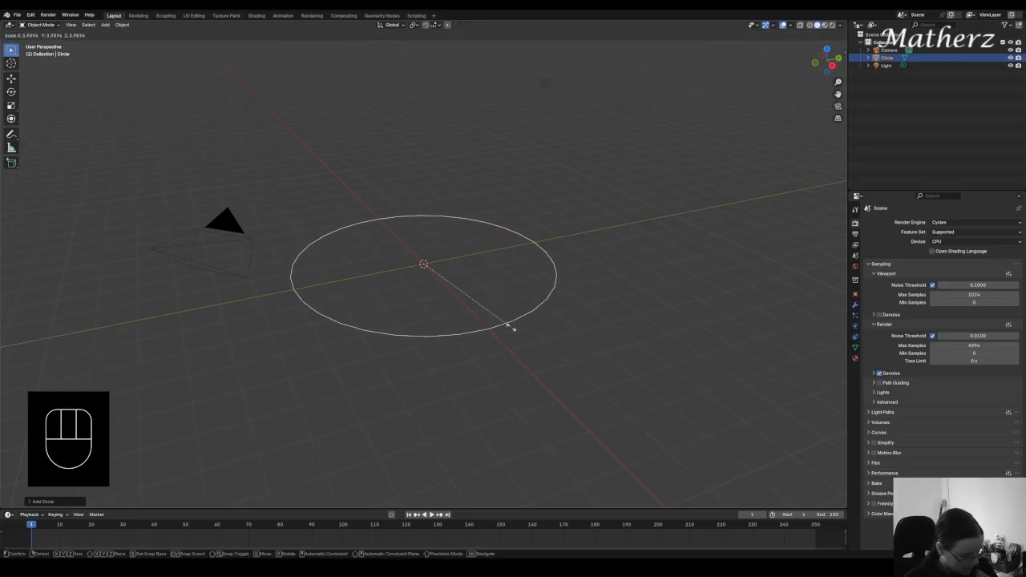
{"action": "left_click", "coordinate": [508, 326]}
In Edit Mode, fill the circle with a face and extrude it slightly upward into a thin disc.
{"action": "left_click", "coordinate": [40, 25]}
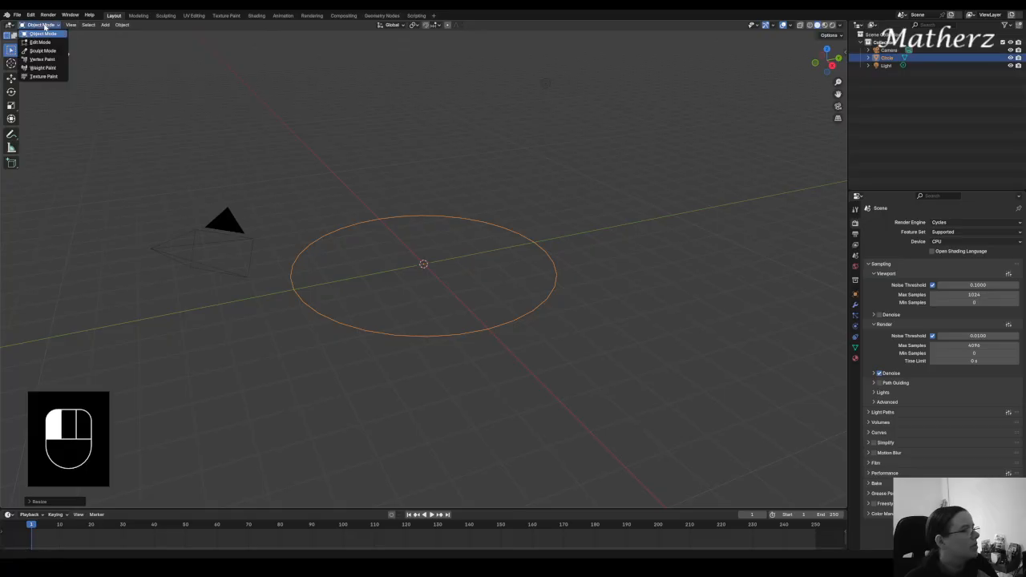
{"action": "left_click", "coordinate": [40, 42]}
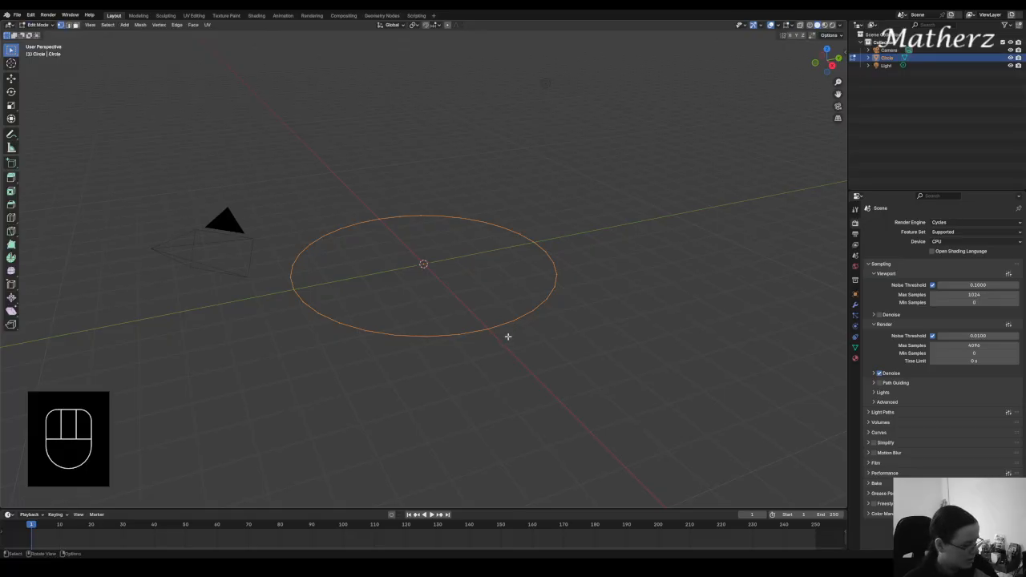
{"action": "key", "text": "f"}
{"action": "key", "text": "e"}
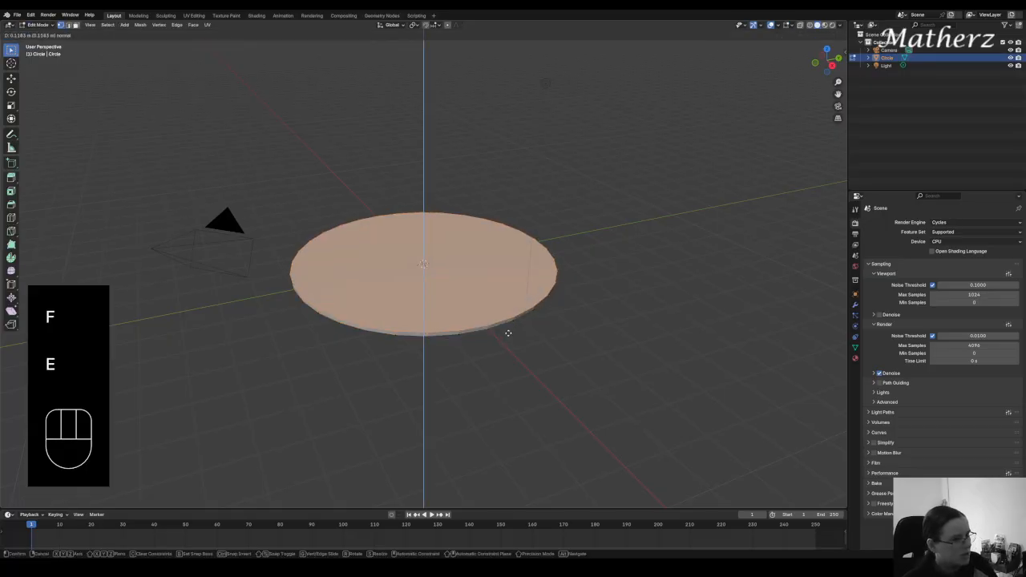
{"action": "left_click", "coordinate": [506, 333]}
Extrude the disc's top face slightly upward and scale it to about 0.98 to soften the outer edge.
{"action": "middle_click_drag", "start_coordinate": [507, 333], "coordinate": [537, 289]}
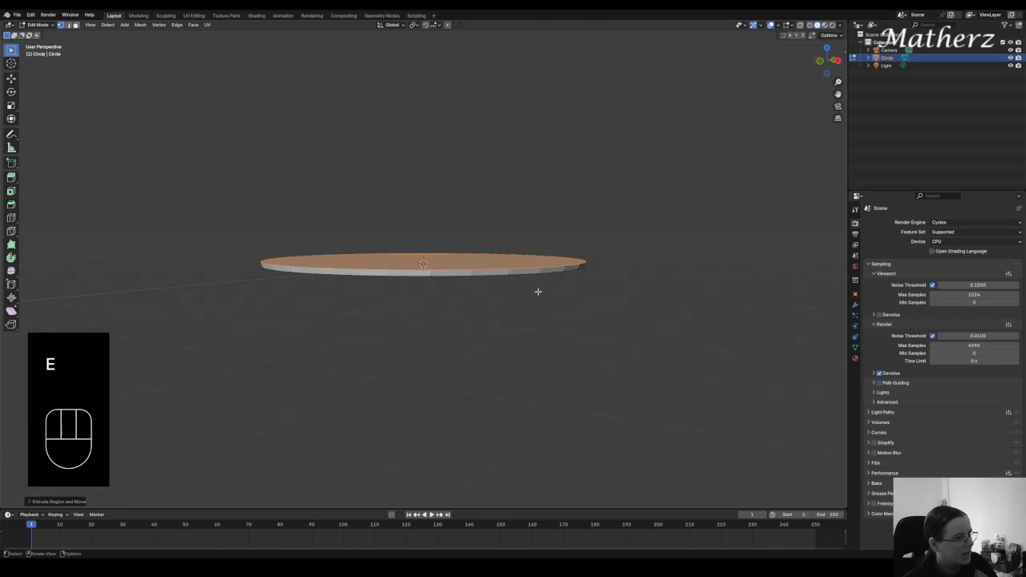
{"action": "key", "text": "e"}
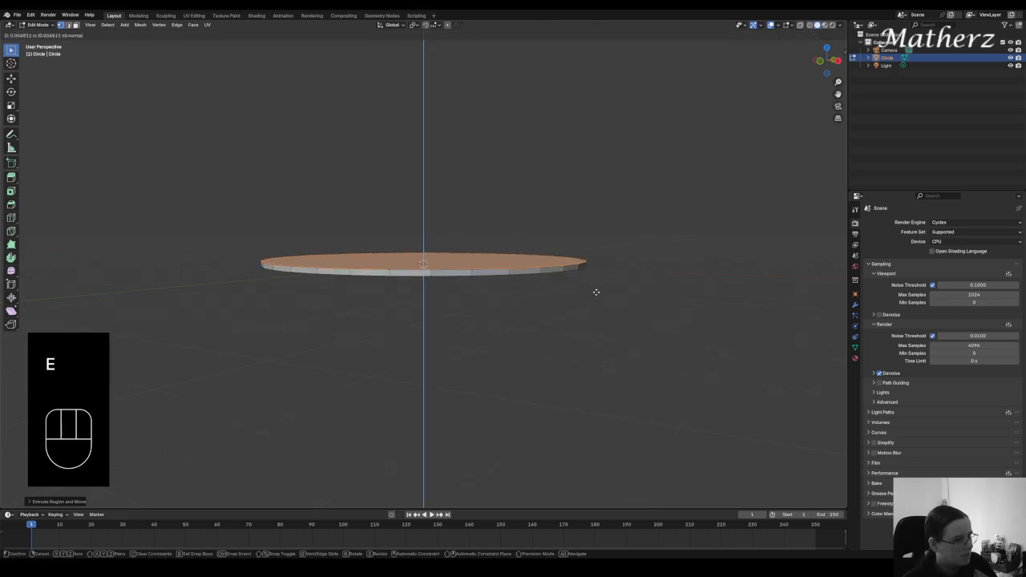
{"action": "left_click", "coordinate": [595, 291]}
{"action": "key", "text": "s"}
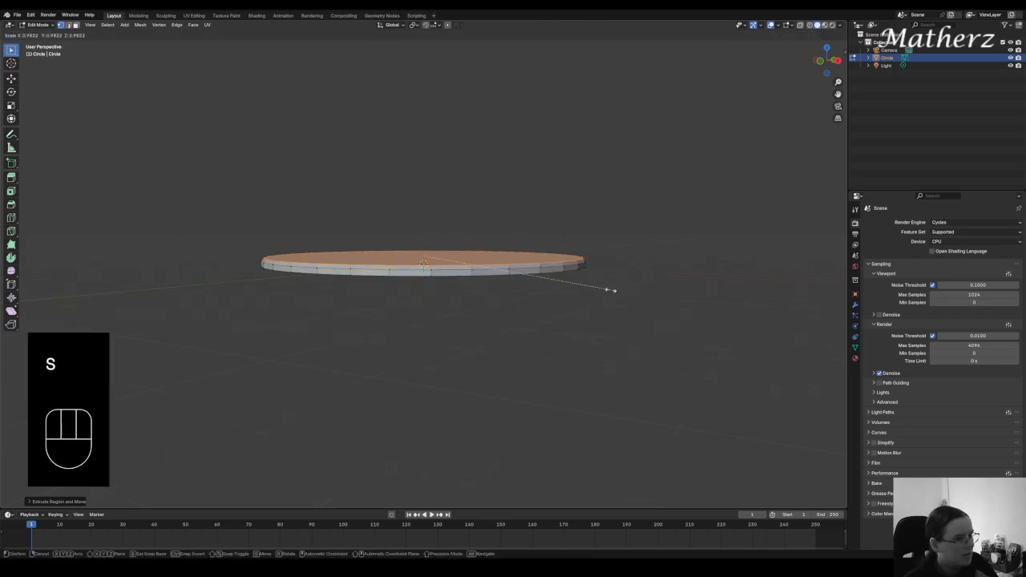
{"action": "left_click", "coordinate": [610, 289]}
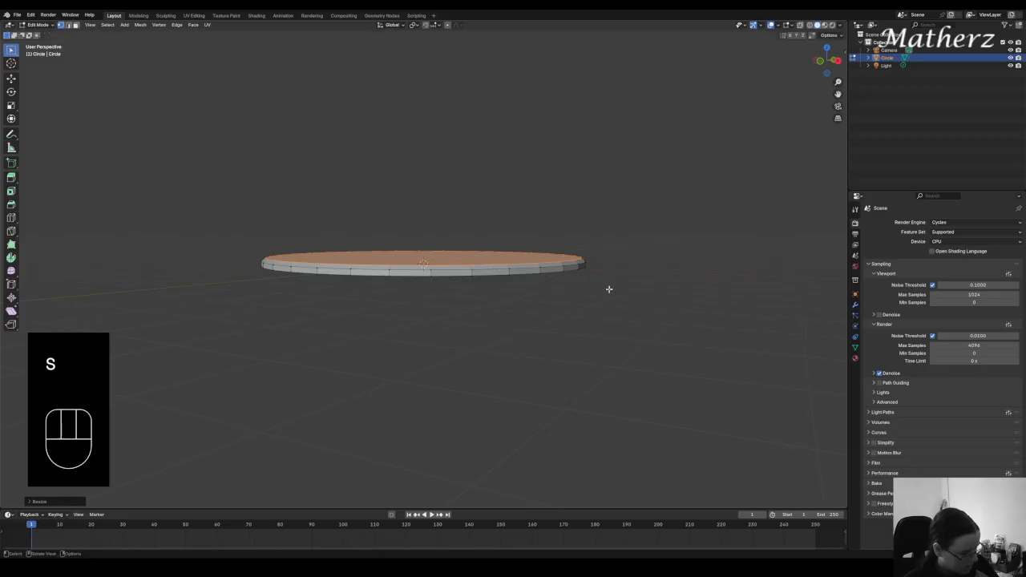
Extrude the base's top face slightly upward and scale it to roughly half its width, forming a gentle slope.
{"action": "key", "text": "e"}
{"action": "left_click", "coordinate": [607, 284]}
{"action": "key", "text": "s"}
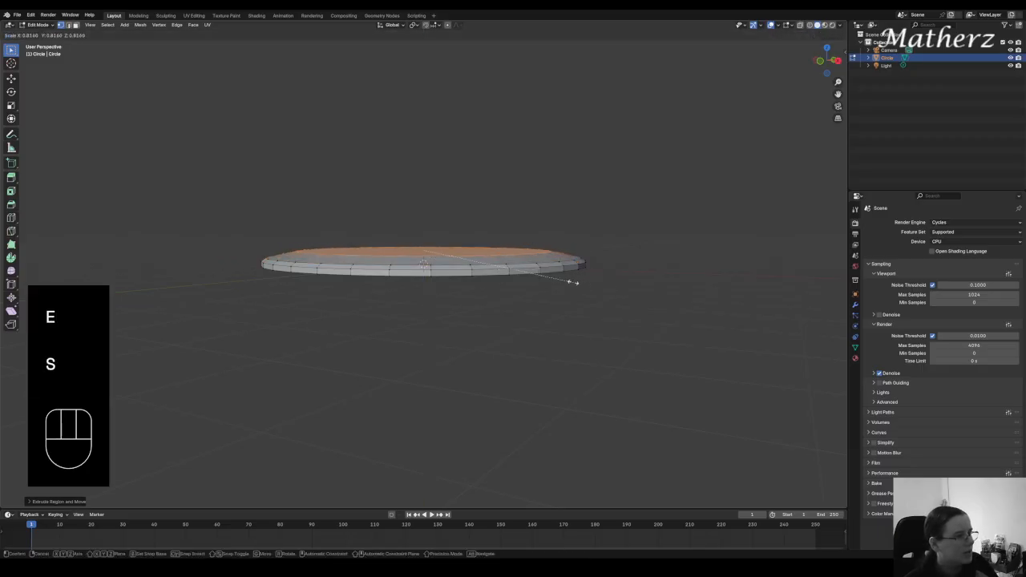
{"action": "left_click", "coordinate": [515, 273]}
Extrude the raised central face slightly and scale it to roughly half its width to continue the slope inward.
{"action": "middle_click_drag", "start_coordinate": [514, 272], "coordinate": [573, 292]}
{"action": "key", "text": "e"}
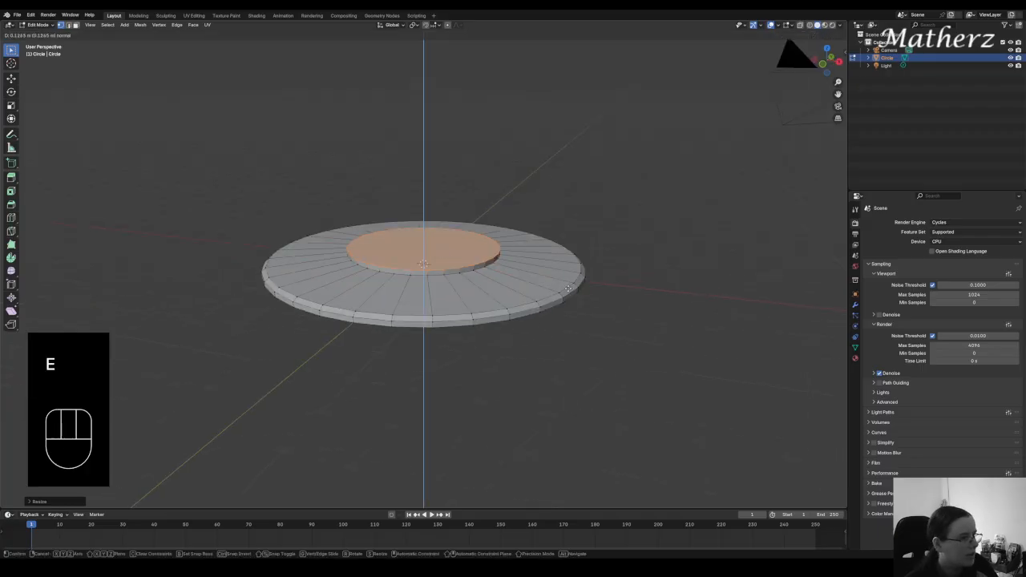
{"action": "right_click", "coordinate": [554, 290]}
{"action": "key", "text": "s"}
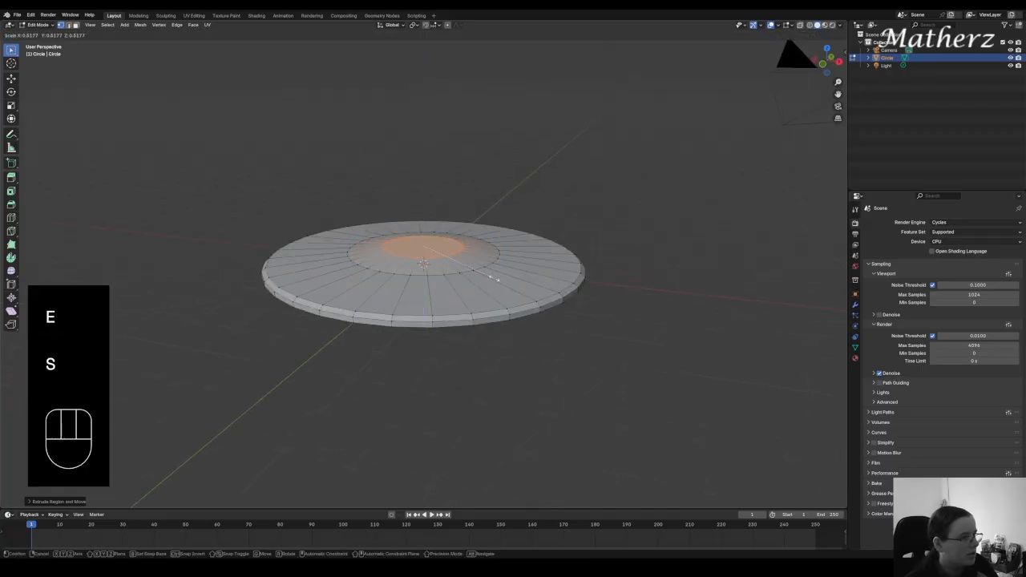
{"action": "left_click", "coordinate": [481, 274]}
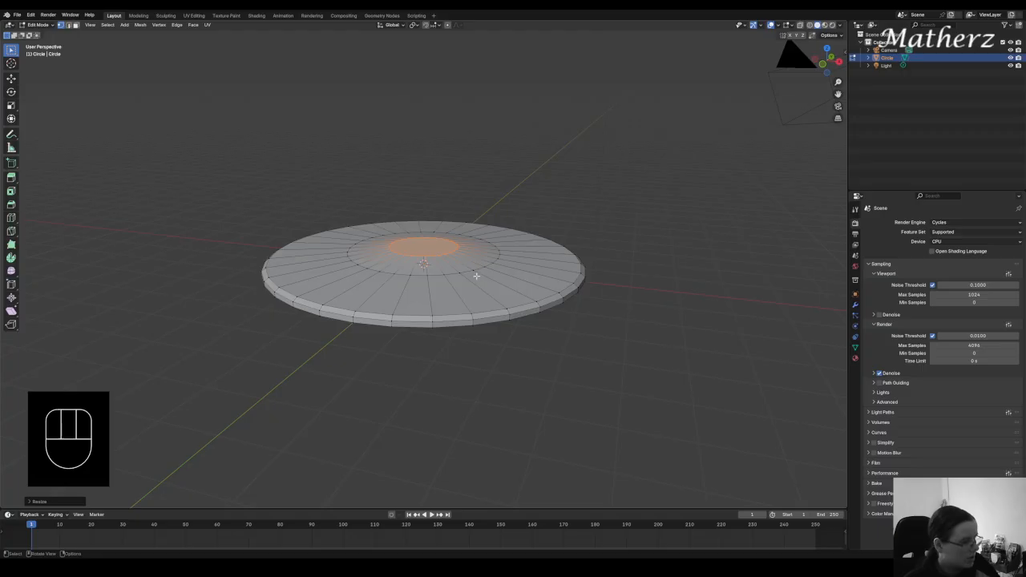
Extrude the small central face upward, scale it in slightly, and lower it along Z to form a short tapered collar.
{"action": "key", "text": "e"}
{"action": "left_click", "coordinate": [522, 264]}
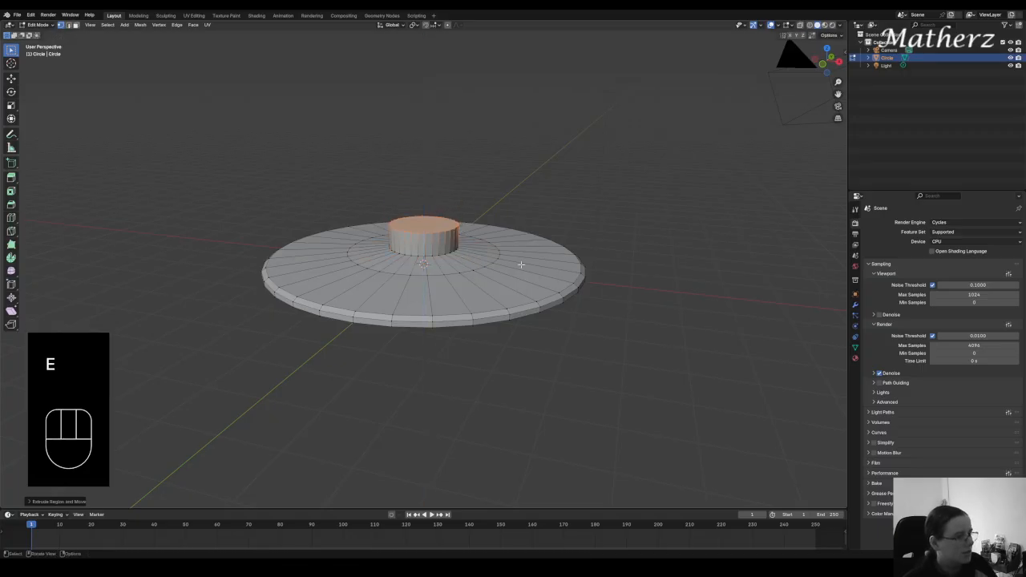
{"action": "key", "text": "s"}
{"action": "left_click", "coordinate": [497, 259]}
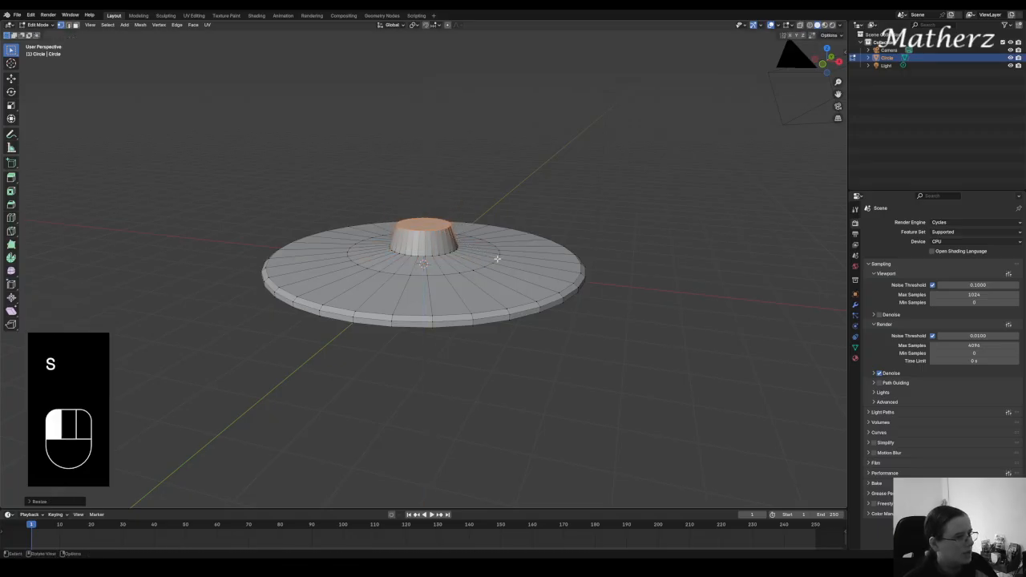
{"action": "key", "text": "g"}
{"action": "key", "text": "z"}
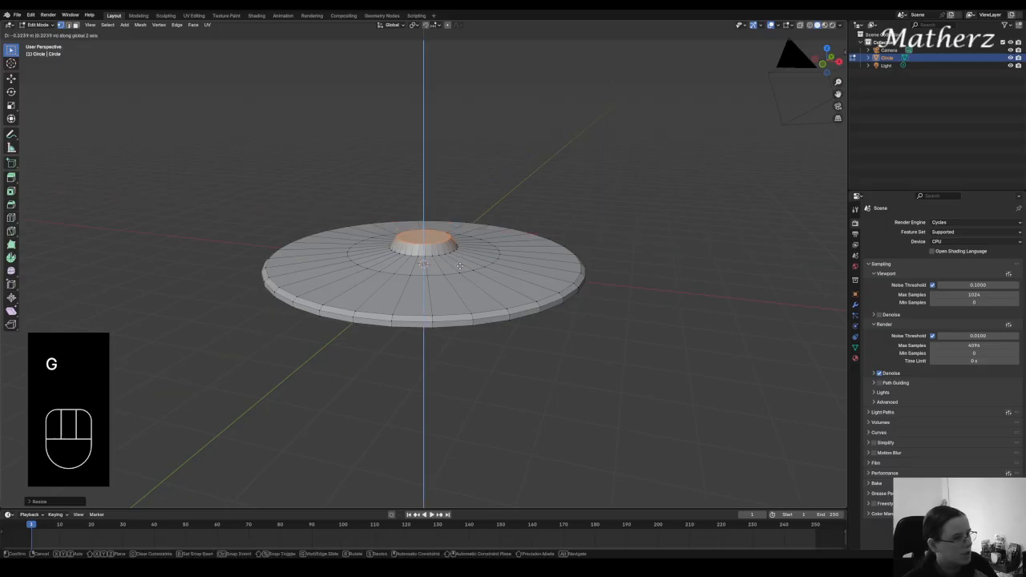
{"action": "left_click", "coordinate": [464, 271]}
Extrude the collar's top face into a tall column and flare its upper end with a short, slightly widened extrusion.
{"action": "key", "text": "e"}
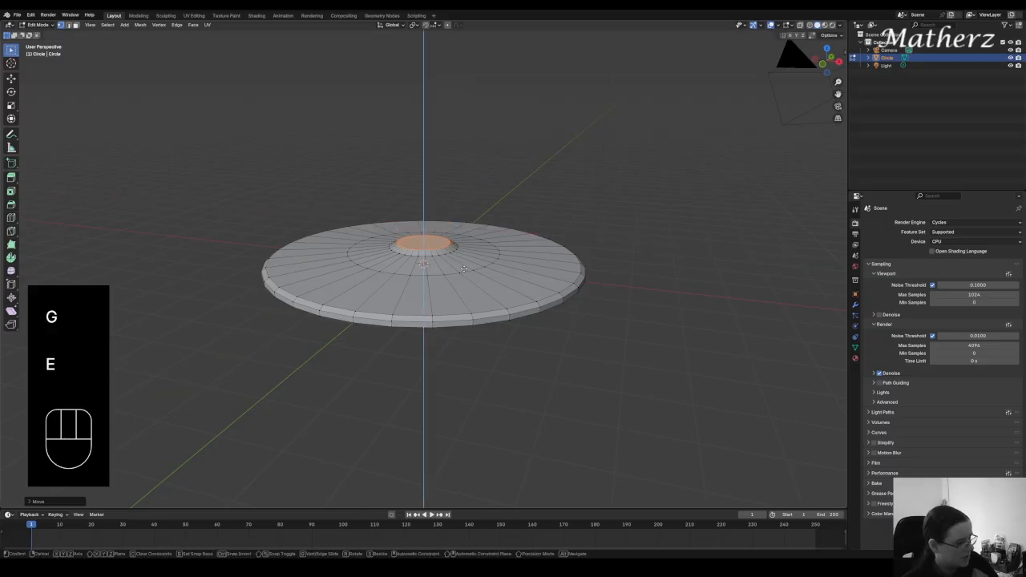
{"action": "left_click", "coordinate": [472, 159]}
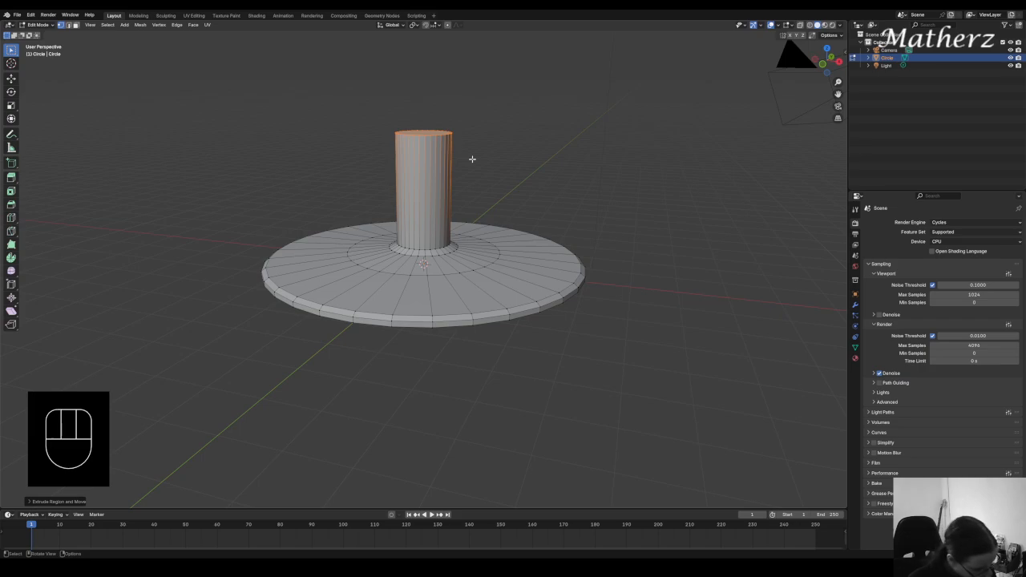
{"action": "key", "text": "e"}
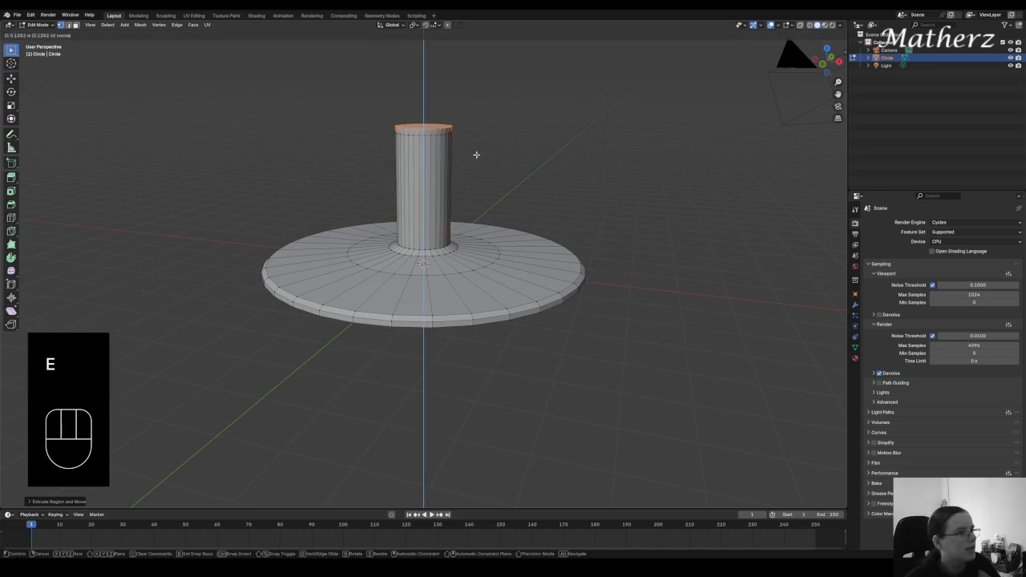
{"action": "key", "text": "s"}
{"action": "left_click", "coordinate": [481, 156]}
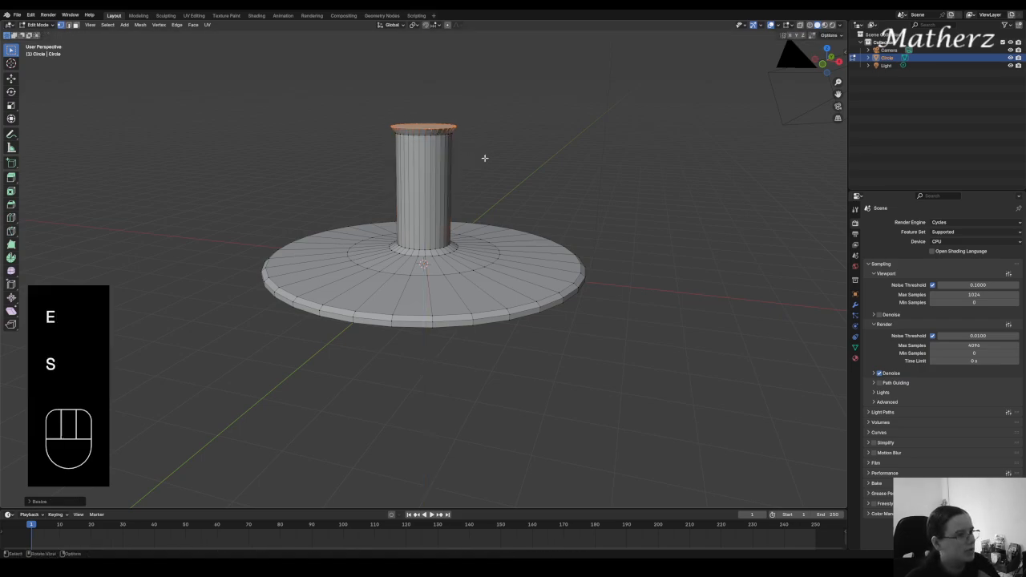
Extrude the column's top face slightly and scale it out into a round top much wider than the base.
{"action": "key", "text": "e"}
{"action": "left_click", "coordinate": [488, 154]}
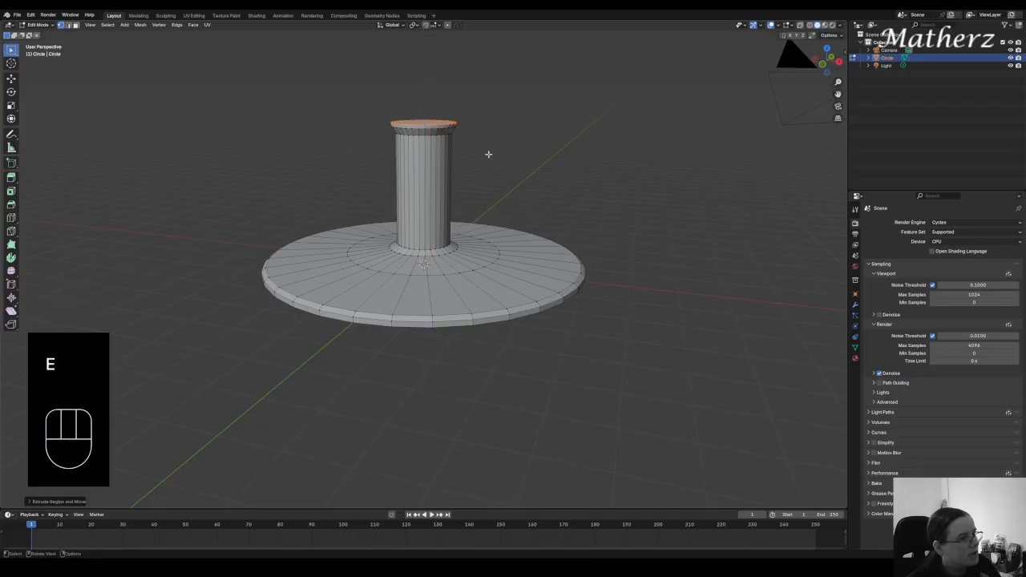
{"action": "key", "text": "s"}
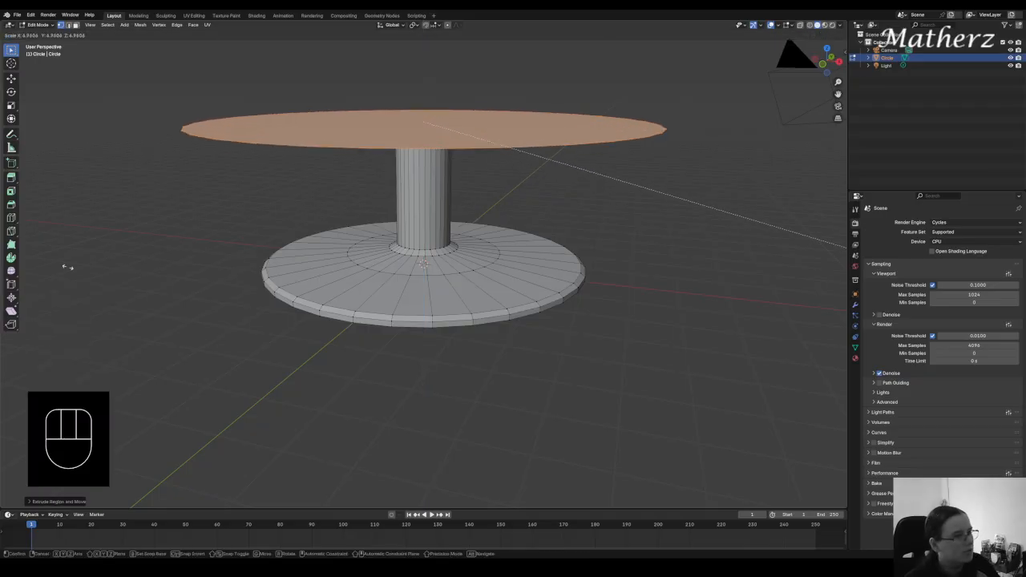
{"action": "left_click", "coordinate": [846, 226]}
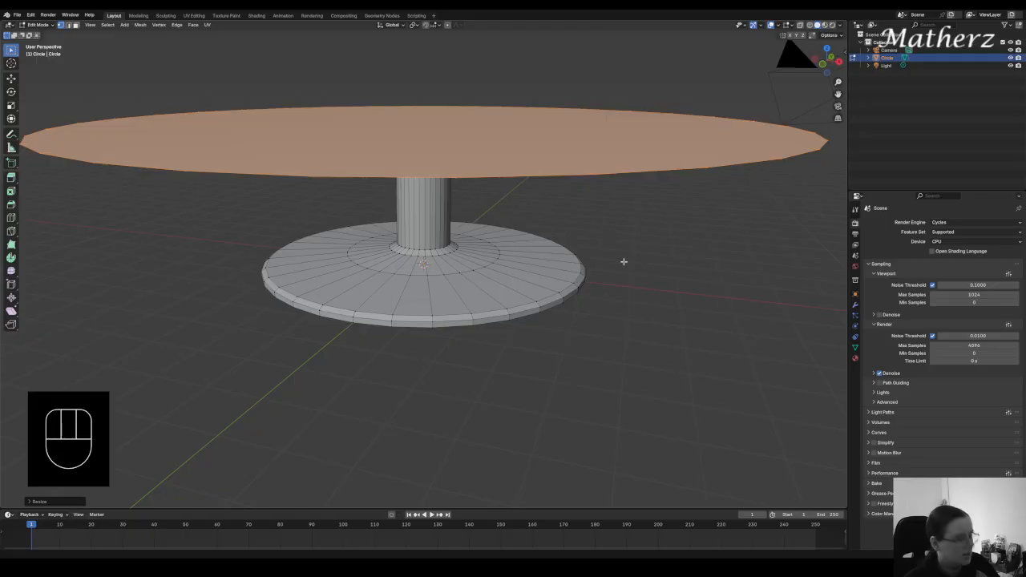
Extrude the wide round top slightly upward and scale it out a little to bevel its lower edge.
{"action": "key", "text": "e"}
{"action": "right_click", "coordinate": [565, 246]}
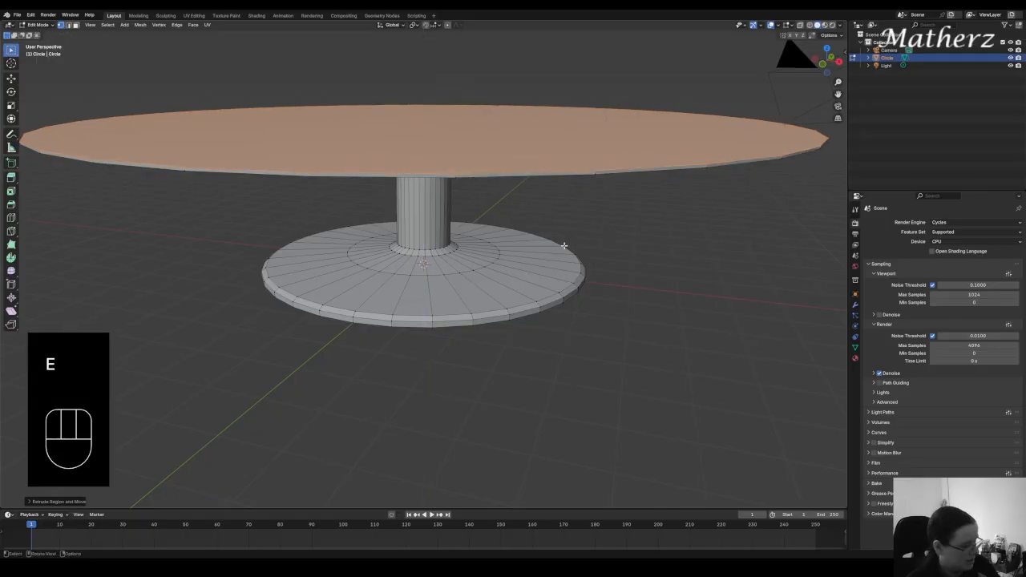
{"action": "key", "text": "s"}
{"action": "left_click", "coordinate": [567, 246]}
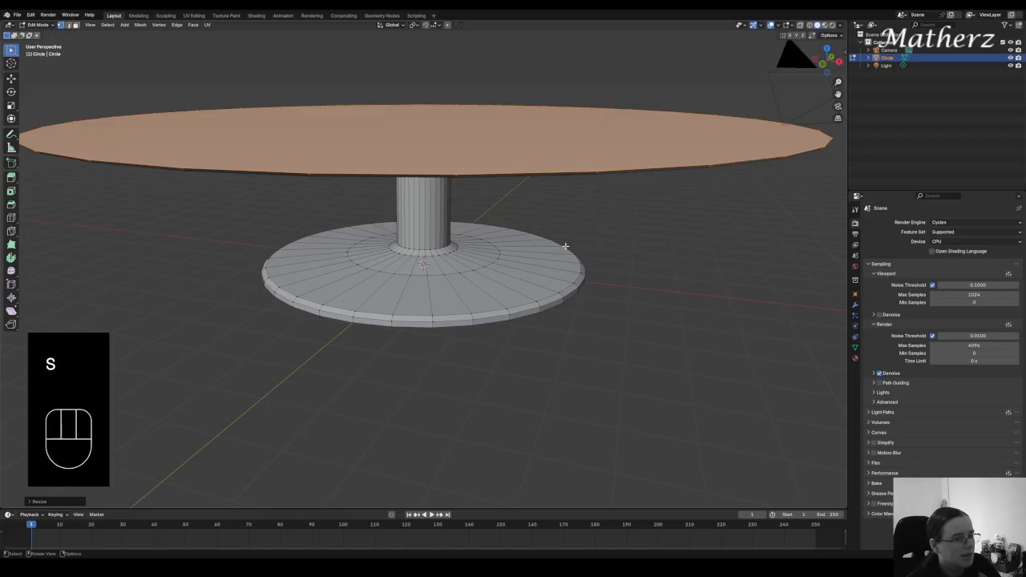
Extrude the round top upward for thickness, then extrude about 0.08 m more and scale to about 0.98 to bevel the upper edge.
{"action": "key", "text": "e"}
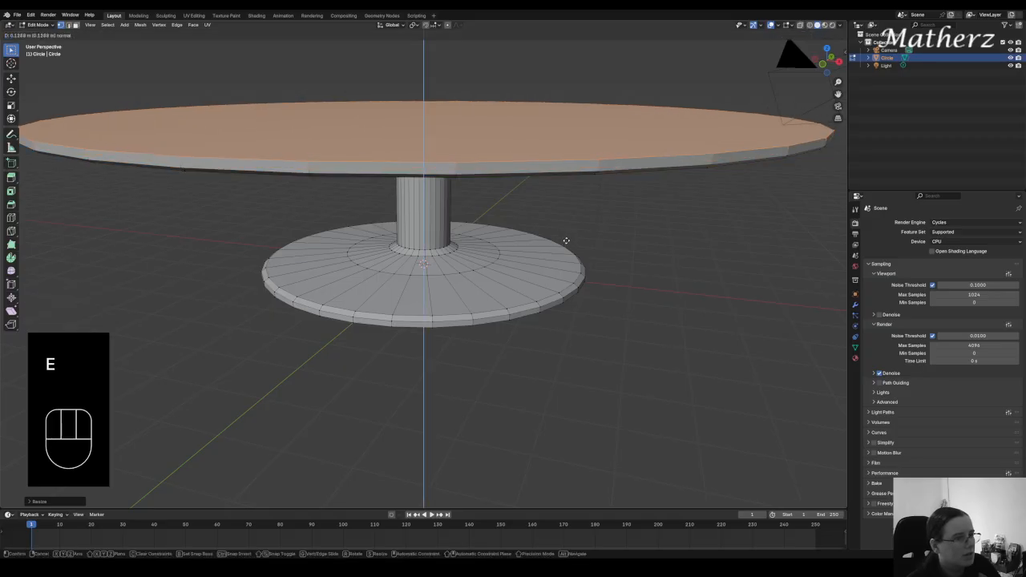
{"action": "left_click", "coordinate": [566, 238]}
{"action": "key", "text": "e"}
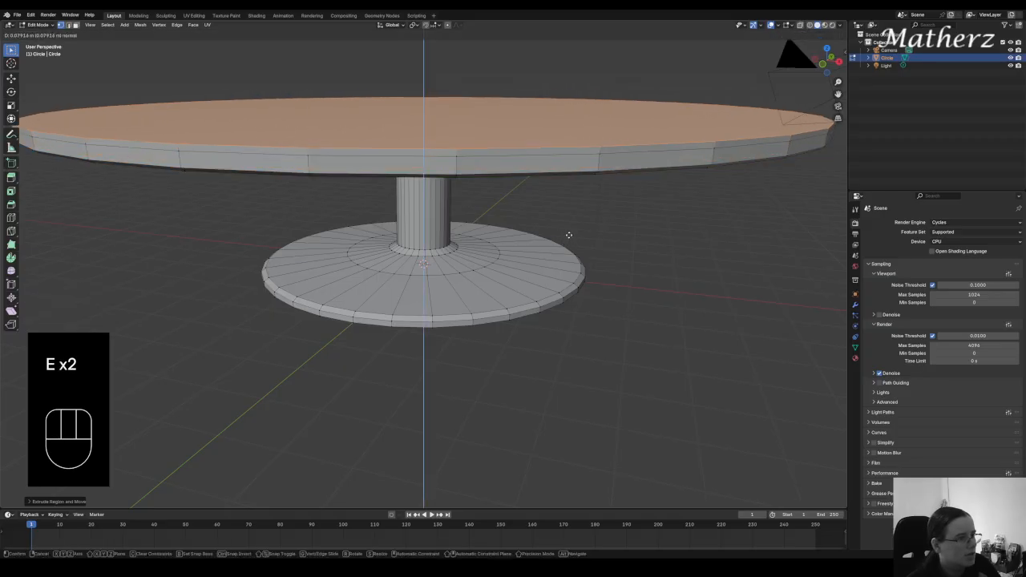
{"action": "left_click", "coordinate": [568, 235]}
{"action": "key", "text": "s"}
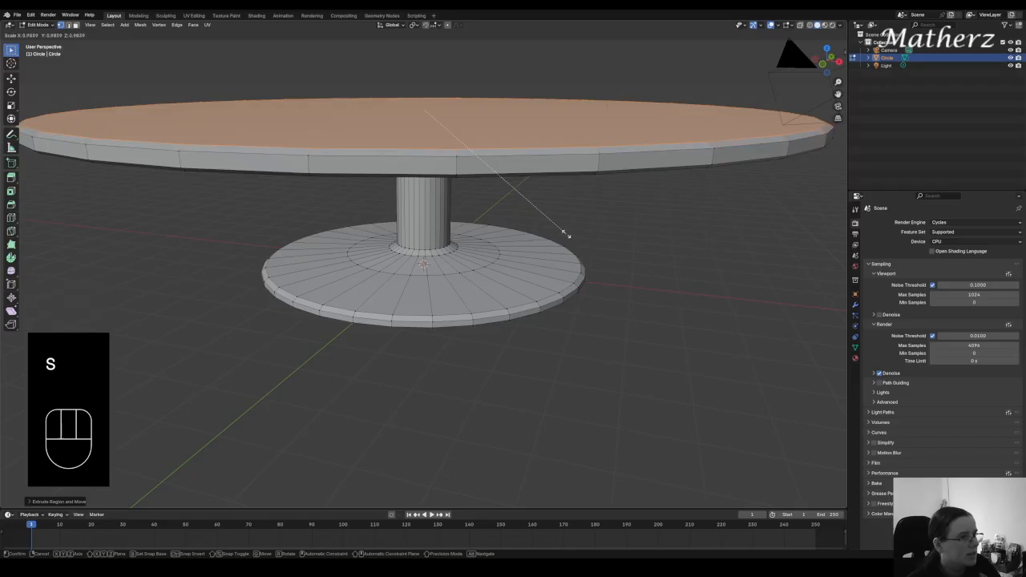
{"action": "left_click", "coordinate": [566, 234]}
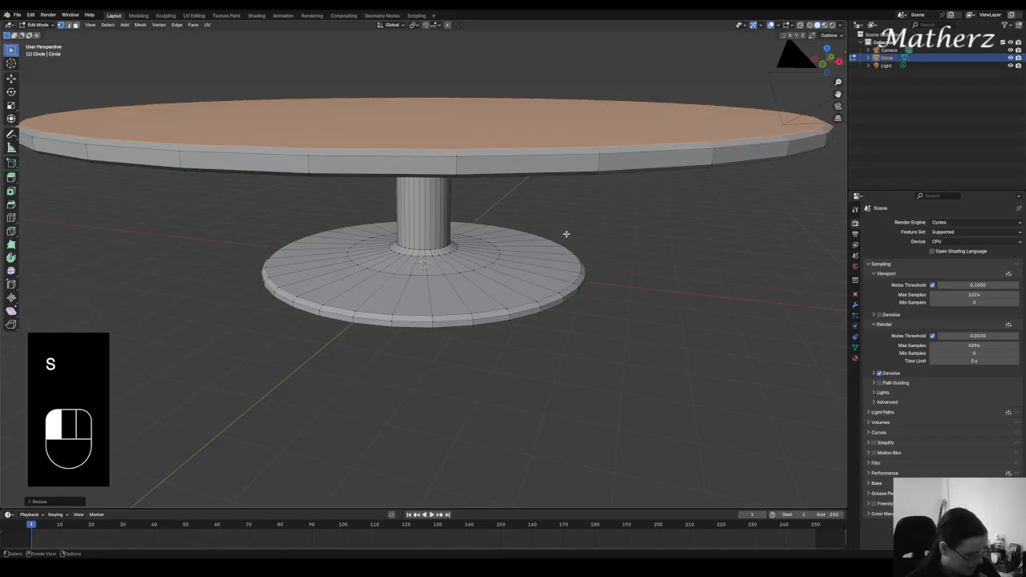
Extrude the top face in place and scale it slightly inward to create a narrow rim around the edge.
{"action": "key", "text": "e"}
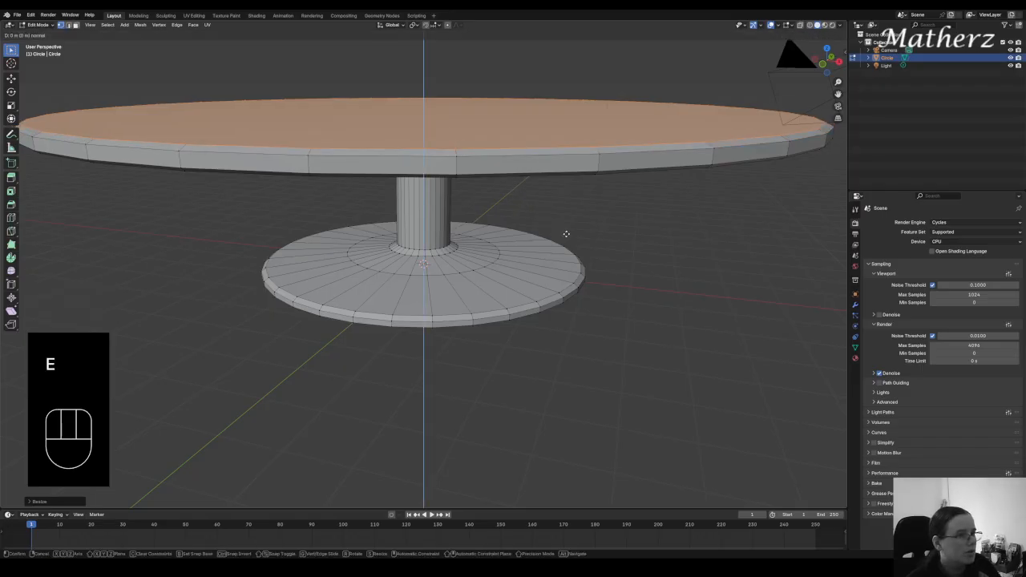
{"action": "left_click", "coordinate": [566, 234]}
{"action": "key", "text": "s"}
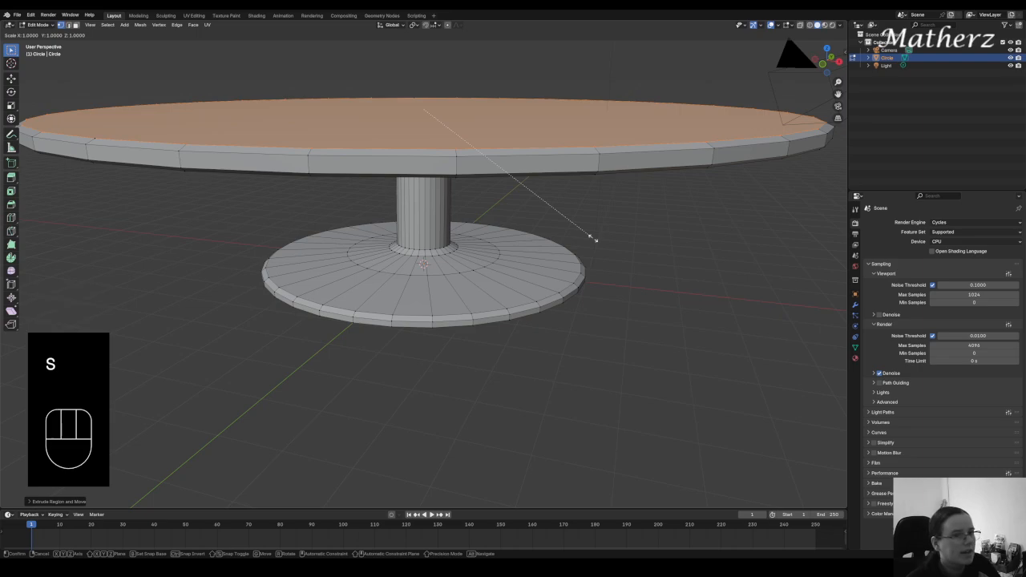
{"action": "left_click", "coordinate": [589, 237]}
Extrude the face inside the rim downward into a shallow recess and adjust the scale of the recess floor.
{"action": "key", "text": "e"}
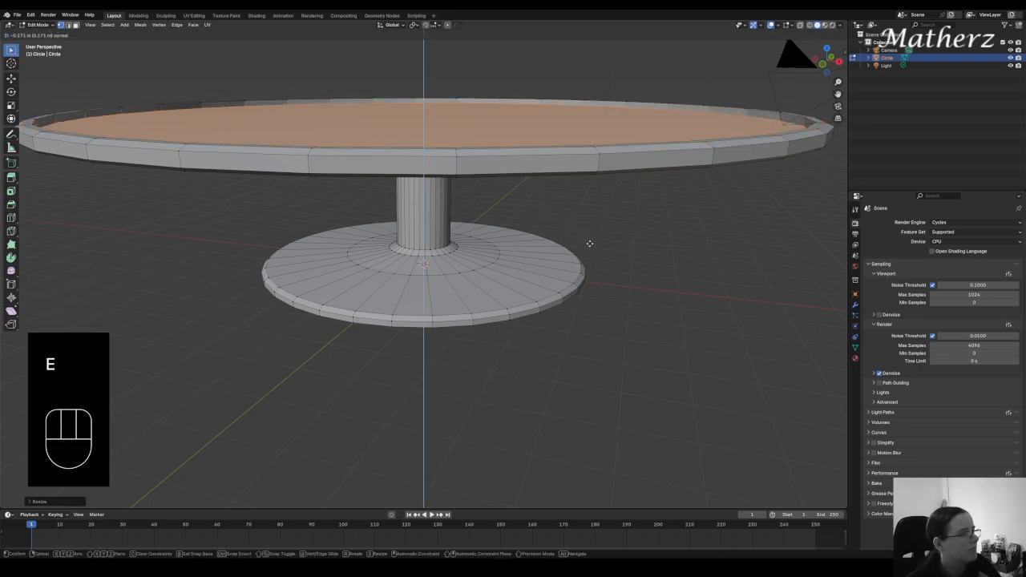
{"action": "left_click", "coordinate": [588, 240]}
{"action": "key", "text": "s"}
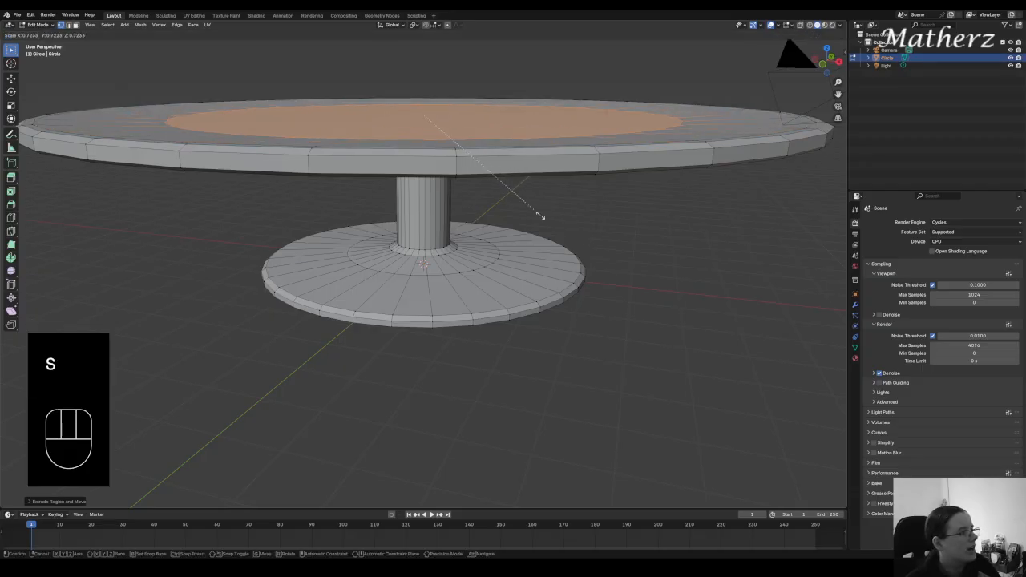
{"action": "left_click", "coordinate": [587, 244]}
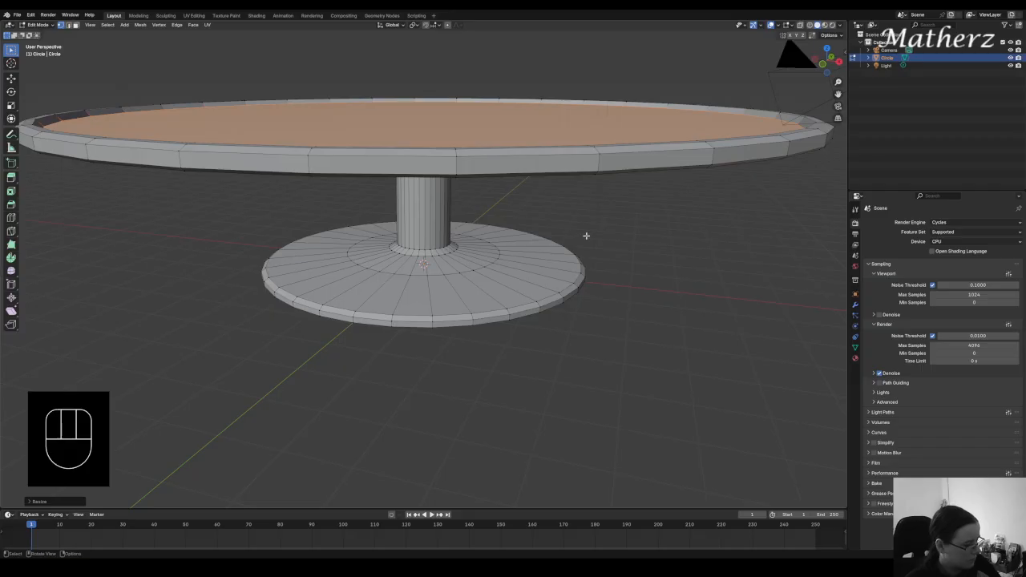
Extrude the recess floor in place and scale it inward to a small disc at the centre of the top.
{"action": "key", "text": "e"}
{"action": "key", "text": "s"}
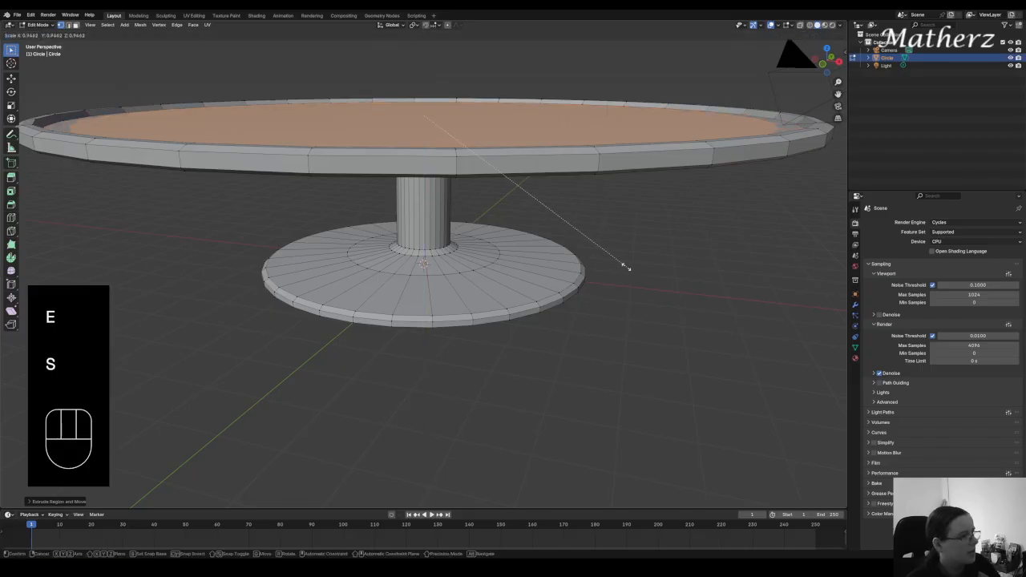
{"action": "left_click", "coordinate": [490, 175]}
Extrude the small central disc slightly downward to form a shallow depression in the stand's top.
{"action": "key", "text": "e"}
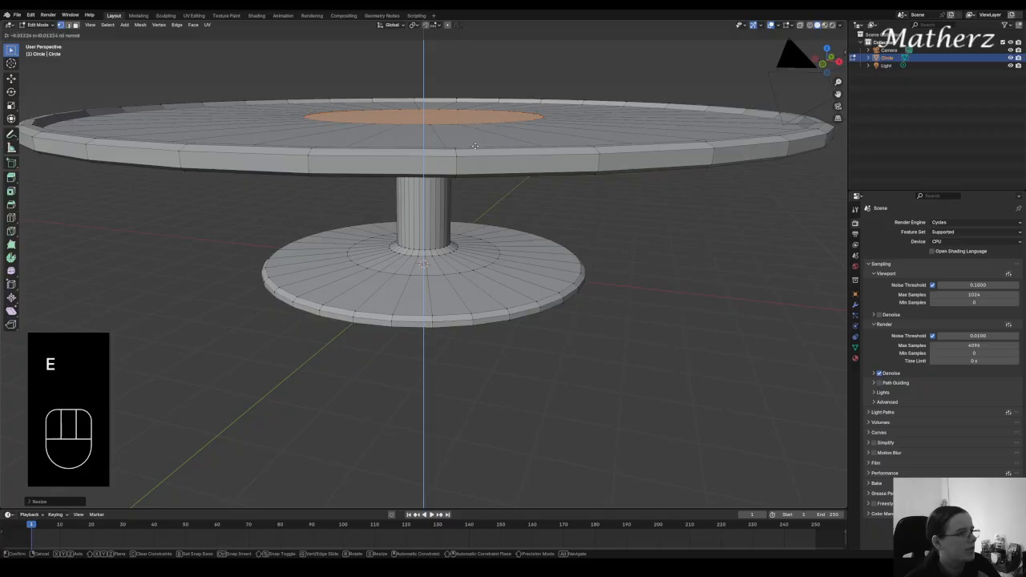
{"action": "left_click", "coordinate": [479, 146]}
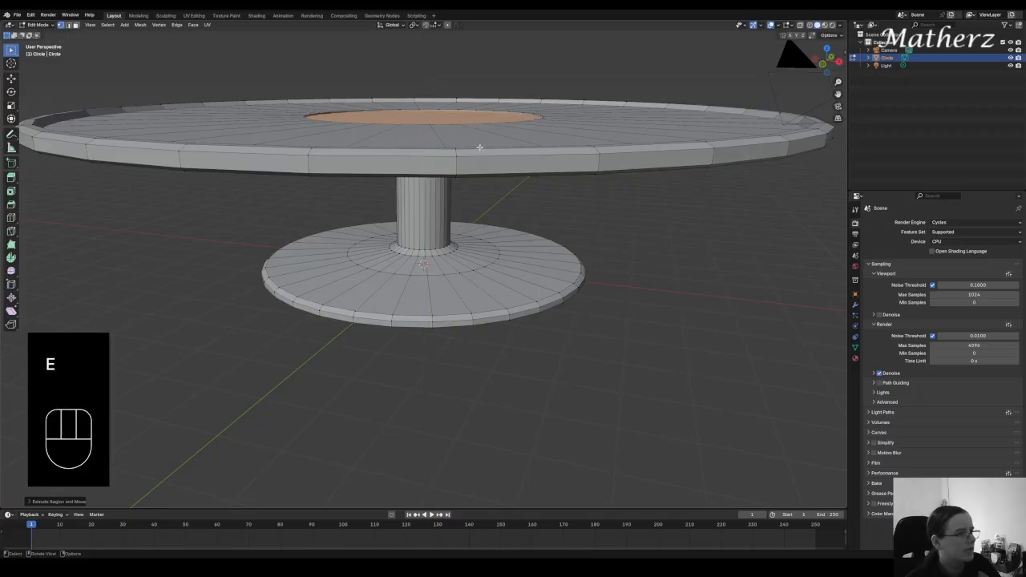
{"action": "left_click", "coordinate": [359, 96]}
{"action": "middle_click_drag", "start_coordinate": [591, 113], "coordinate": [596, 156]}
{"action": "scroll", "coordinate": [597, 156], "scroll_direction": "up", "scroll_amount": 5}
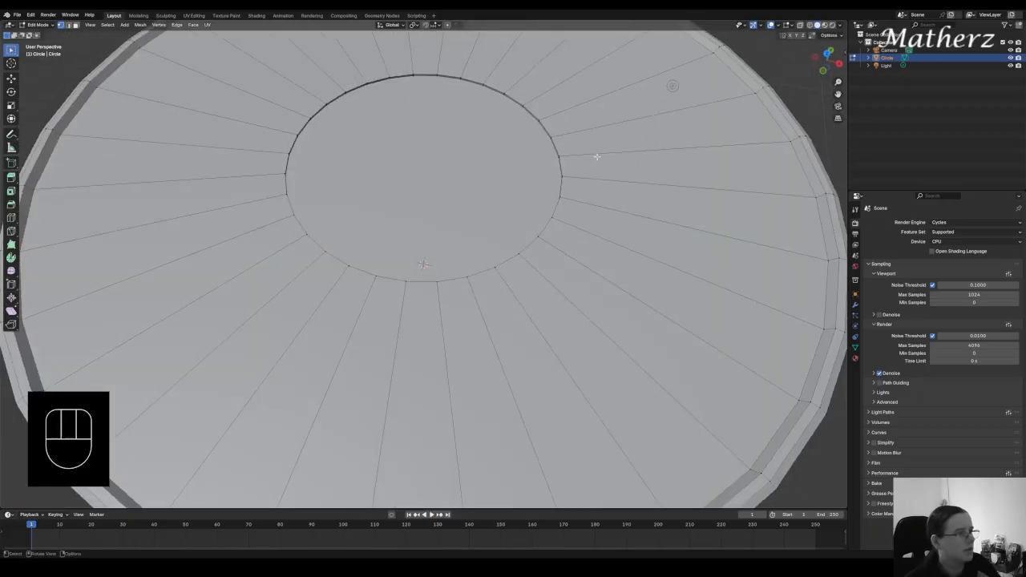
{"action": "scroll", "coordinate": [519, 202], "scroll_direction": "down", "scroll_amount": 7}
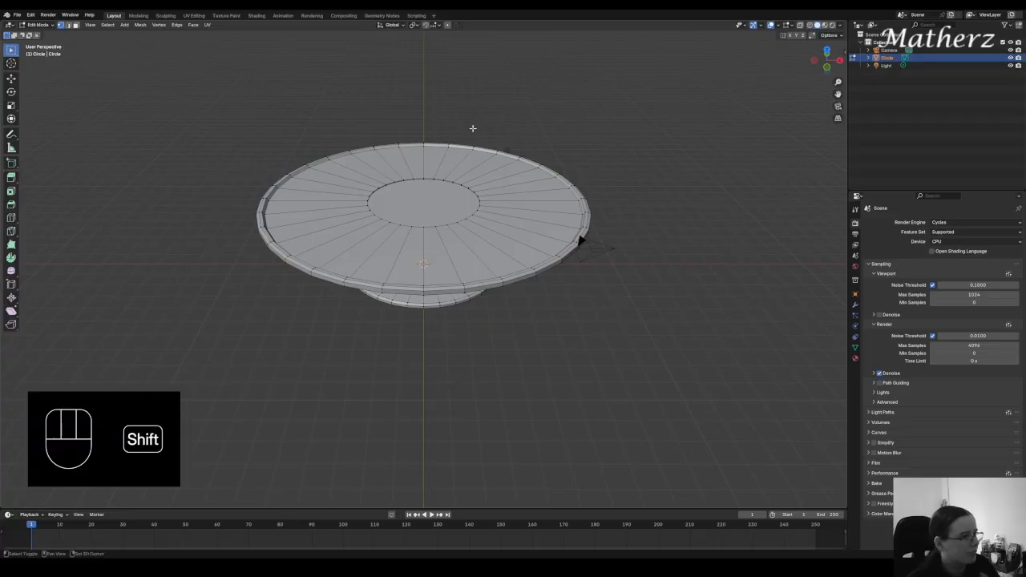
{"action": "middle_click_drag", "start_coordinate": [510, 222], "coordinate": [541, 200], "text": "shift"}
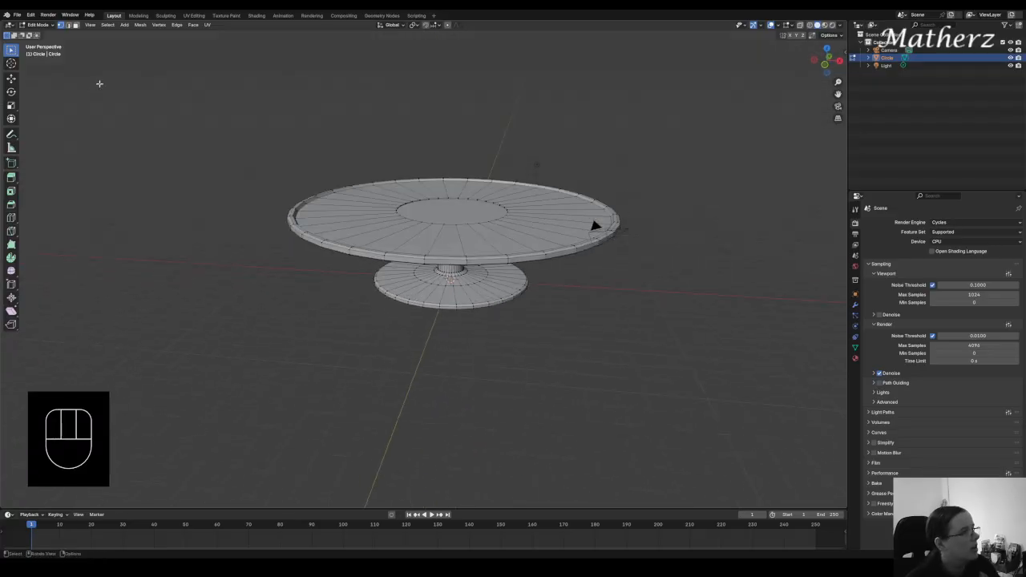
Switch to Object Mode, add a UV sphere and scale it up by about 8.7 to roughly the width of the stand's top.
{"action": "left_click", "coordinate": [52, 28]}
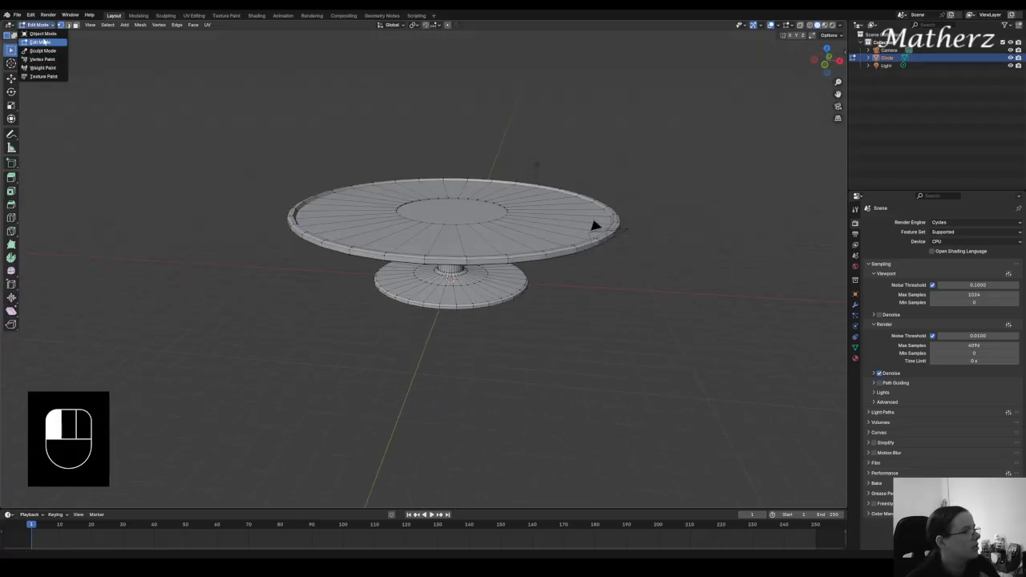
{"action": "left_click", "coordinate": [42, 33]}
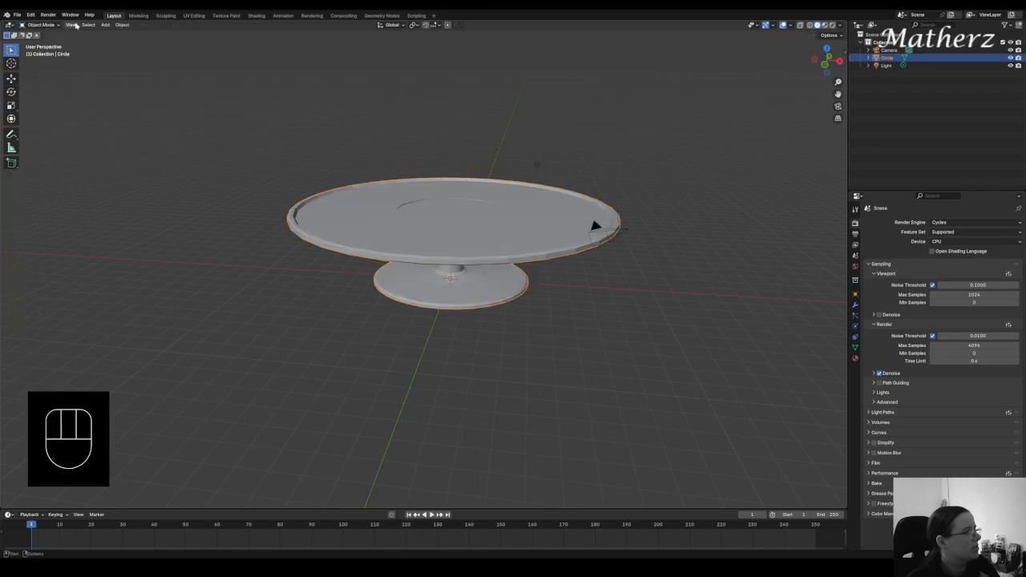
{"action": "left_click", "coordinate": [104, 25]}
{"action": "mouse_move", "coordinate": [117, 37]}
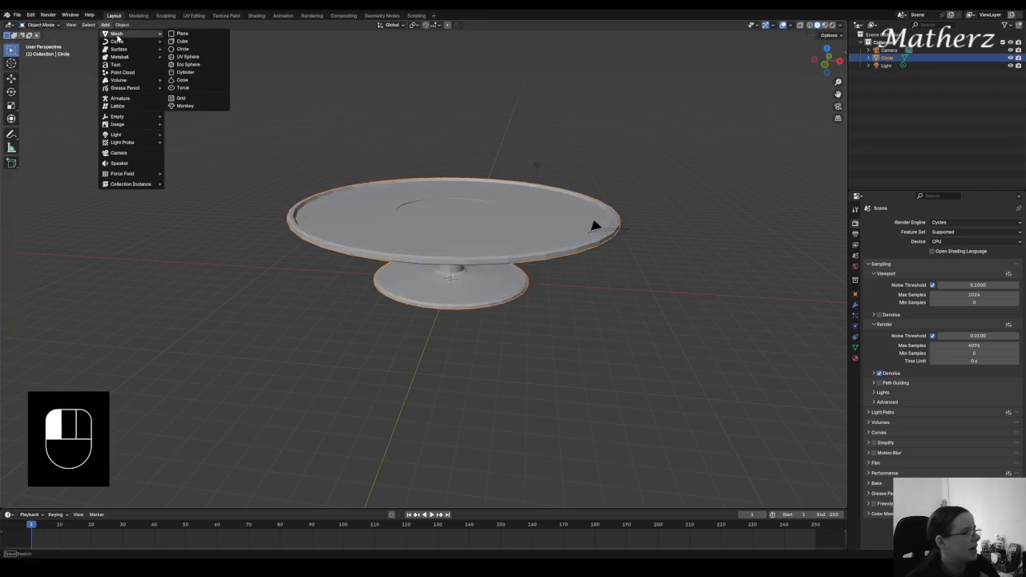
{"action": "left_click", "coordinate": [215, 58]}
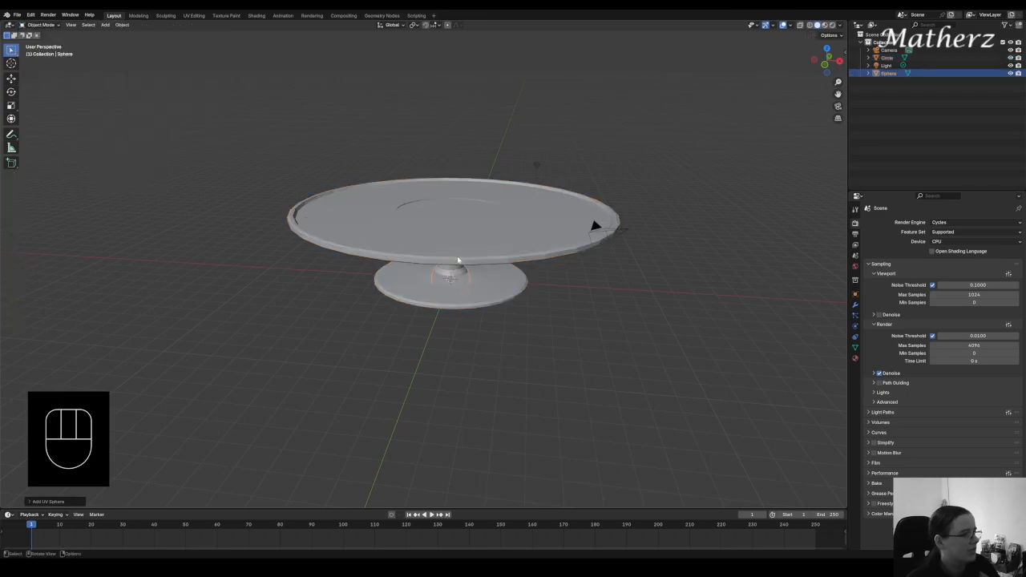
{"action": "key", "text": "s"}
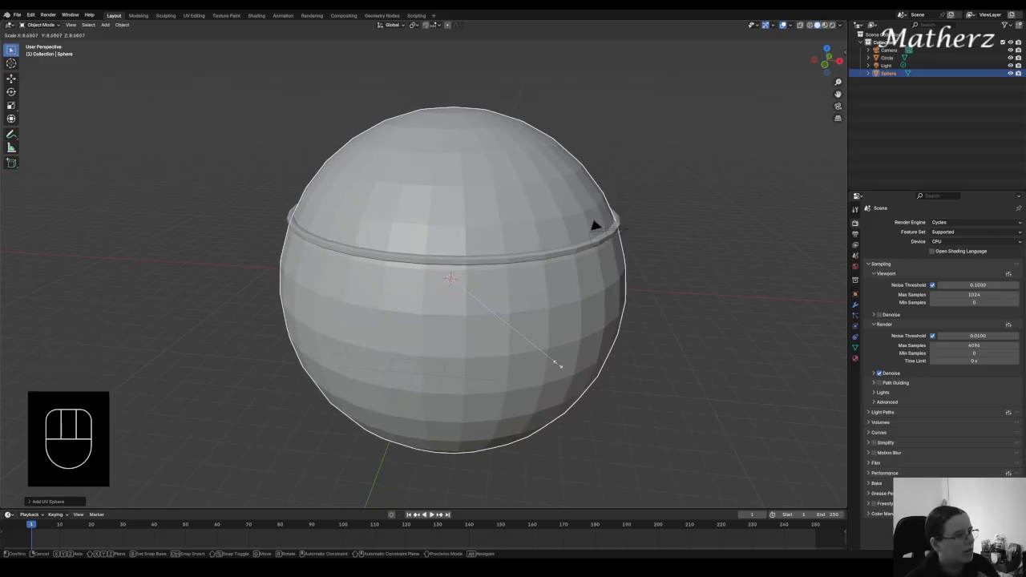
{"action": "left_click", "coordinate": [559, 368]}
Raise the sphere along Z to the level of the stand's top and scale it to about 0.94 to match the rim.
{"action": "key", "text": "g"}
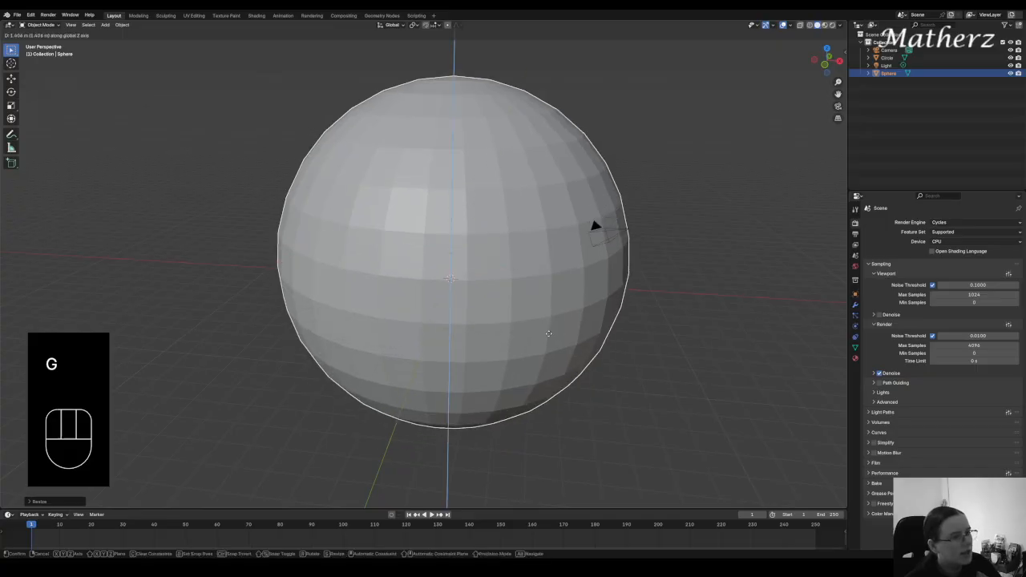
{"action": "left_click", "coordinate": [616, 349]}
{"action": "key", "text": "s"}
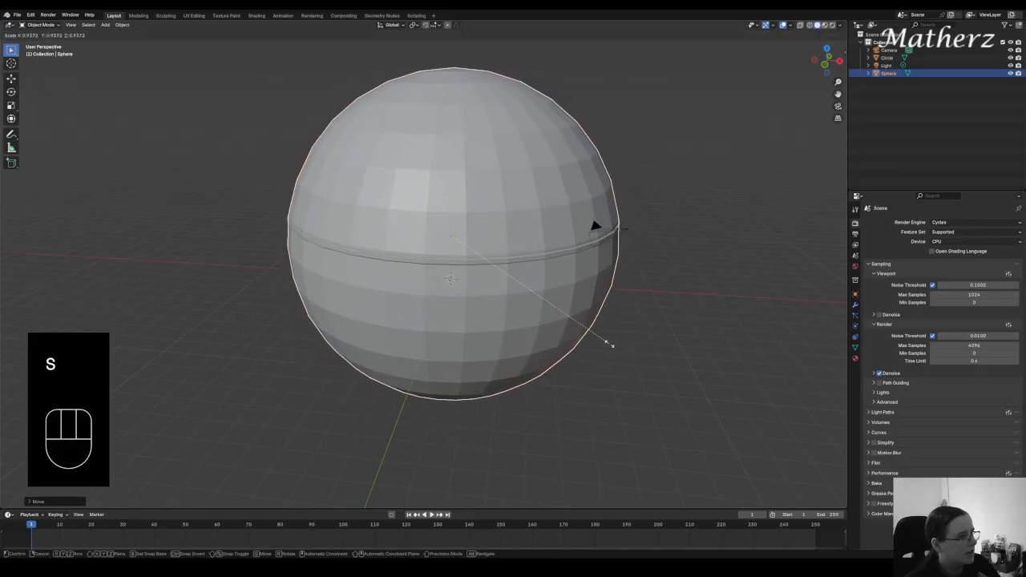
{"action": "left_click", "coordinate": [608, 345]}
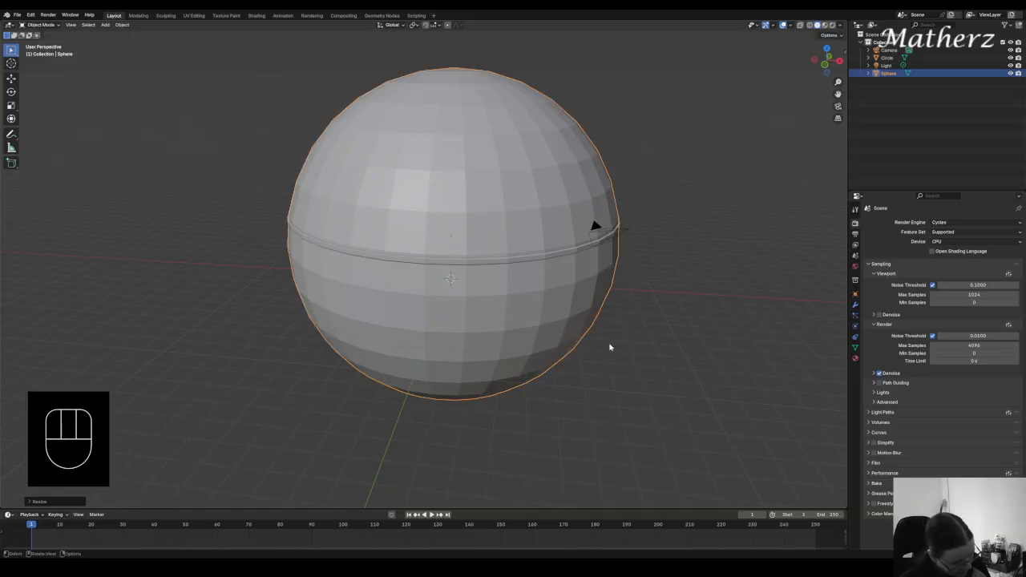
Flatten the sphere along Z to about 0.72 and move it slightly higher above the stand.
{"action": "key", "text": "s"}
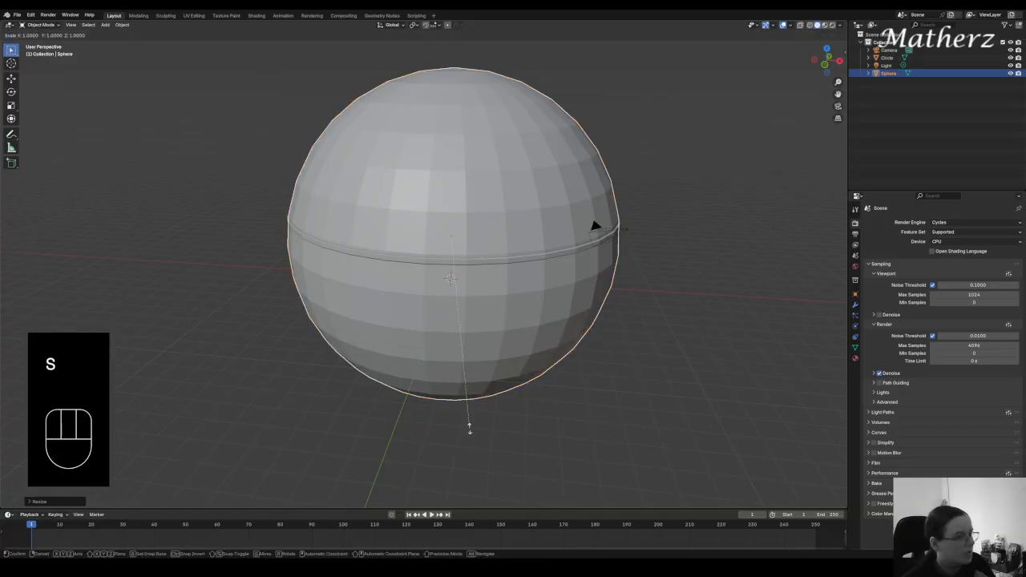
{"action": "middle_click_drag", "start_coordinate": [470, 423], "coordinate": [465, 407]}
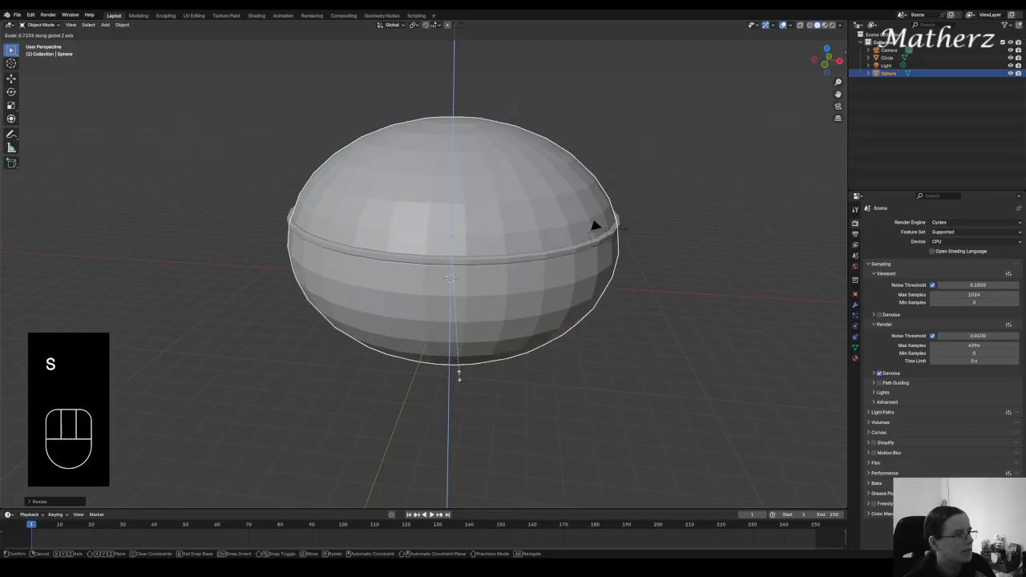
{"action": "left_click", "coordinate": [459, 374]}
{"action": "key", "text": "g"}
{"action": "middle_click_drag", "start_coordinate": [459, 373], "coordinate": [461, 358]}
{"action": "left_click", "coordinate": [460, 348]}
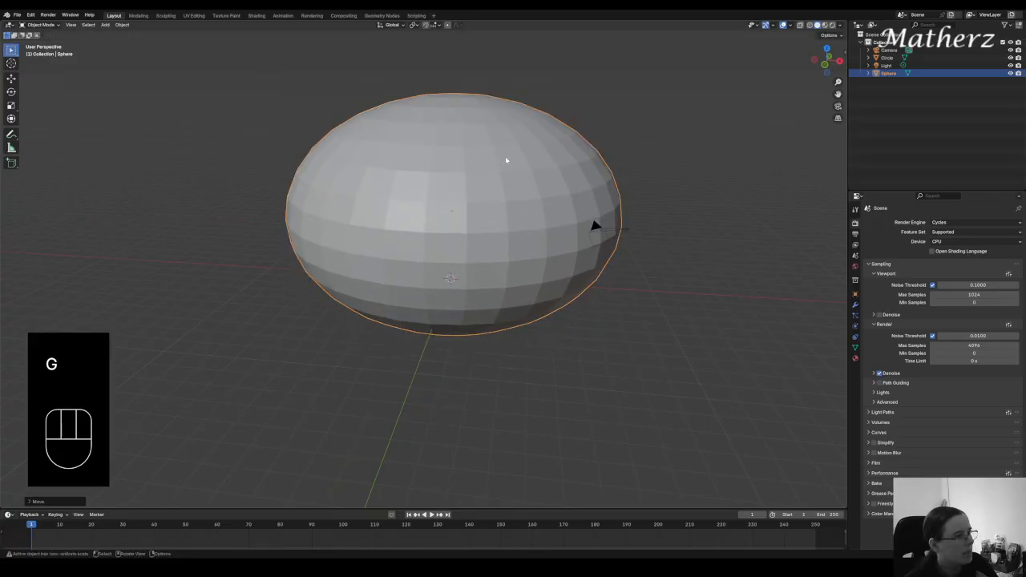
In Edit Mode from the front view with X-ray on, delete the faces of the sphere's lower half.
{"action": "key", "text": "KP_1"}
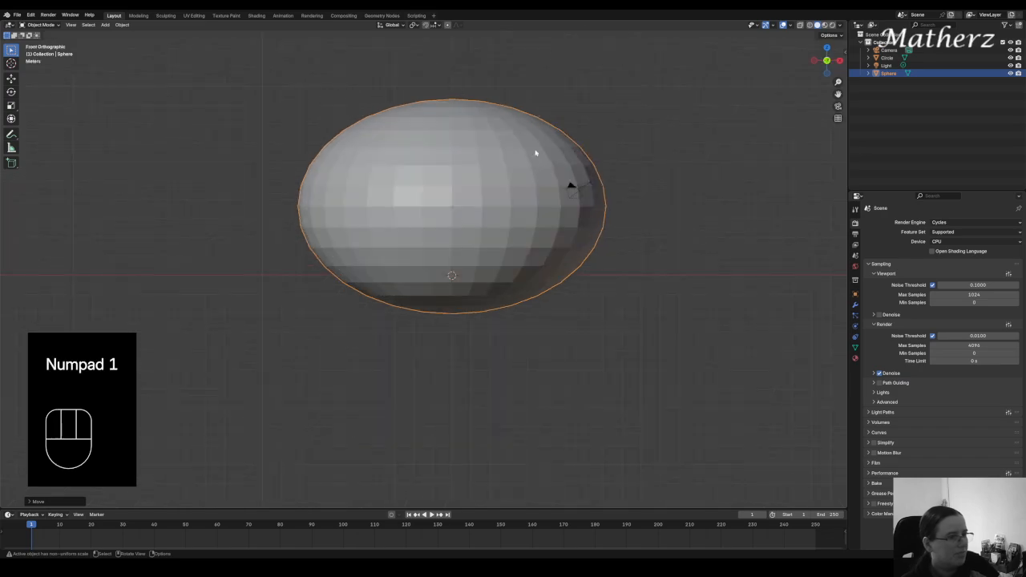
{"action": "left_click_drag", "start_coordinate": [49, 25], "coordinate": [58, 40]}
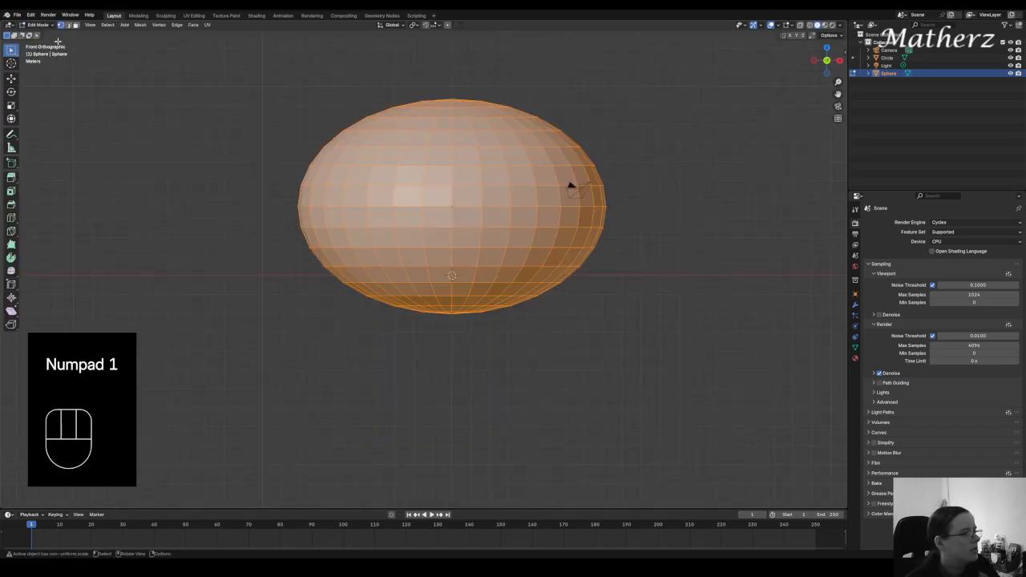
{"action": "left_click", "coordinate": [801, 27]}
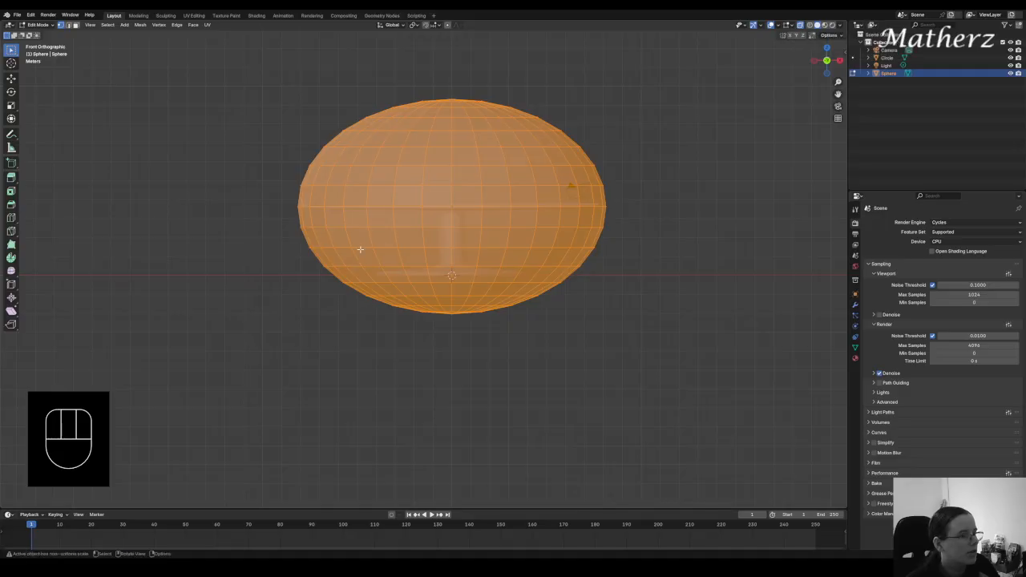
{"action": "left_click_drag", "start_coordinate": [275, 211], "coordinate": [614, 354]}
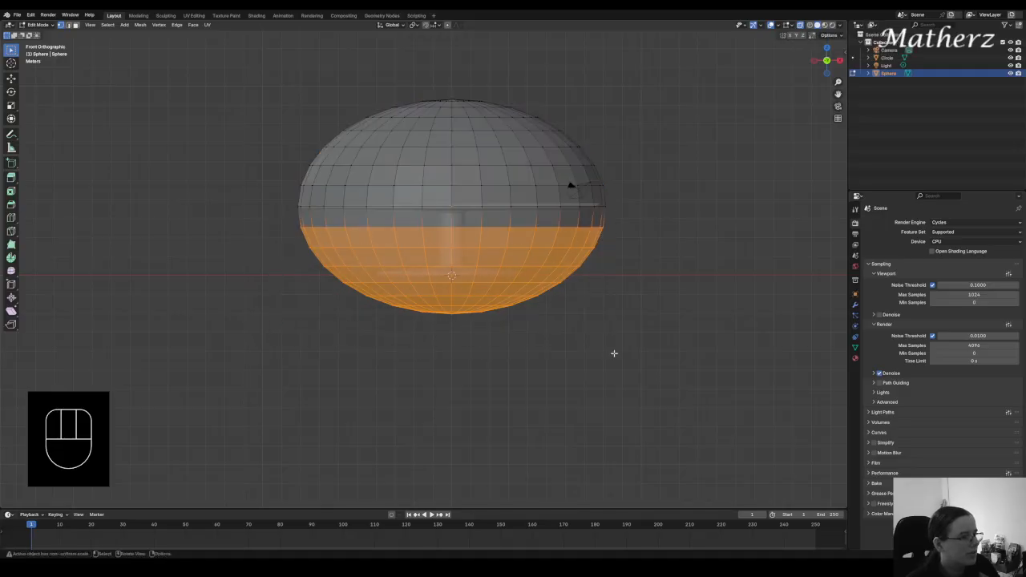
{"action": "key", "text": "Delete"}
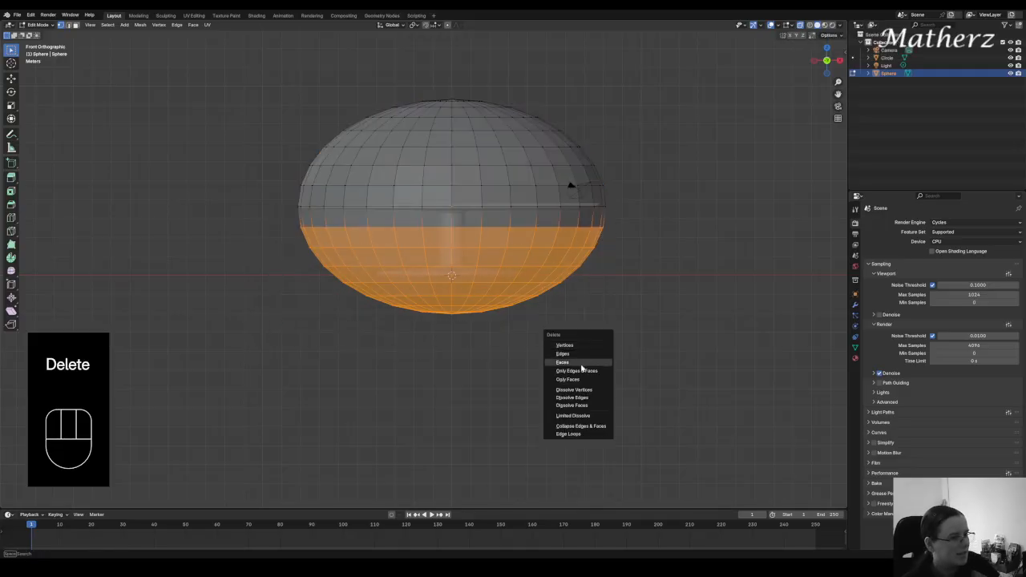
{"action": "left_click", "coordinate": [582, 365]}
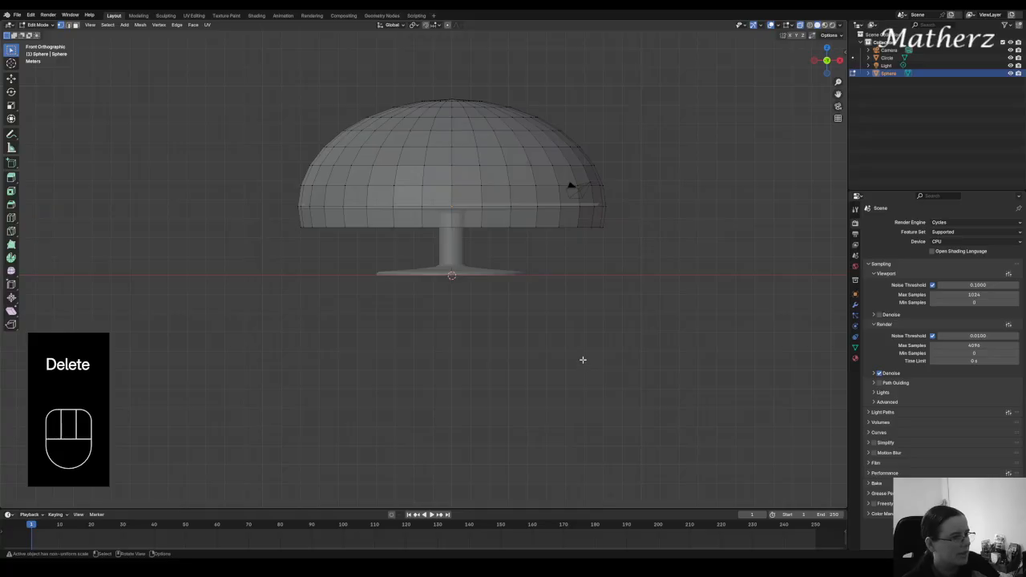
In Object Mode, raise the dome about 1.2 m along Z to rest on the stand's rim and shade it smooth.
{"action": "left_click", "coordinate": [44, 25]}
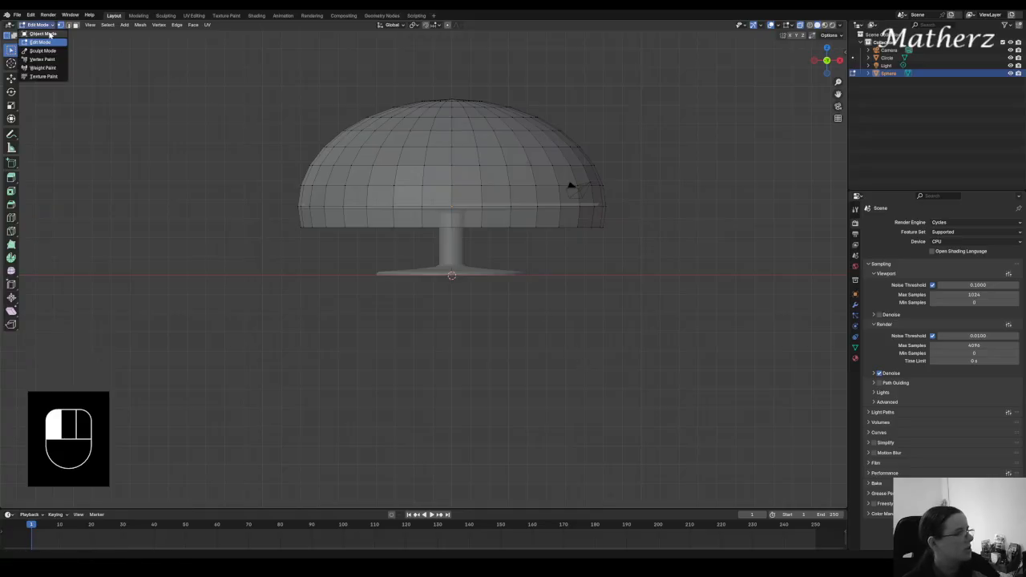
{"action": "left_click", "coordinate": [44, 34]}
{"action": "key", "text": "g"}
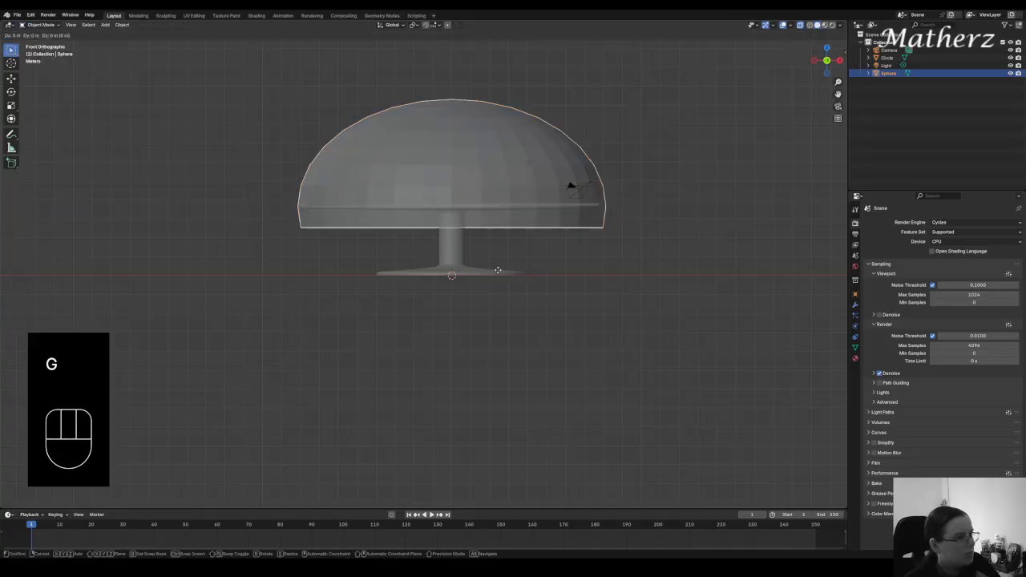
{"action": "key", "text": "z"}
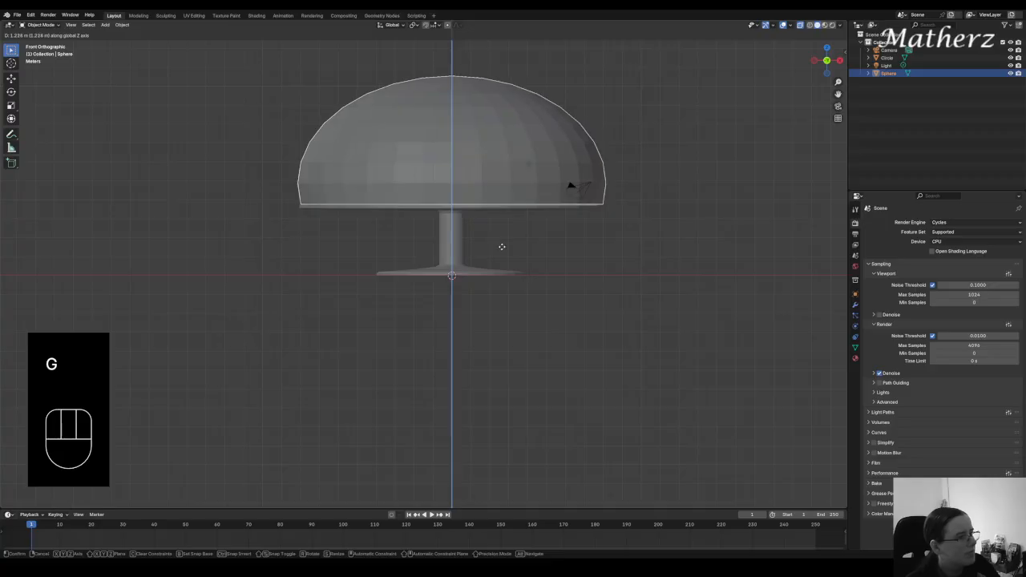
{"action": "left_click", "coordinate": [502, 245]}
{"action": "middle_click_drag", "start_coordinate": [513, 192], "coordinate": [451, 278]}
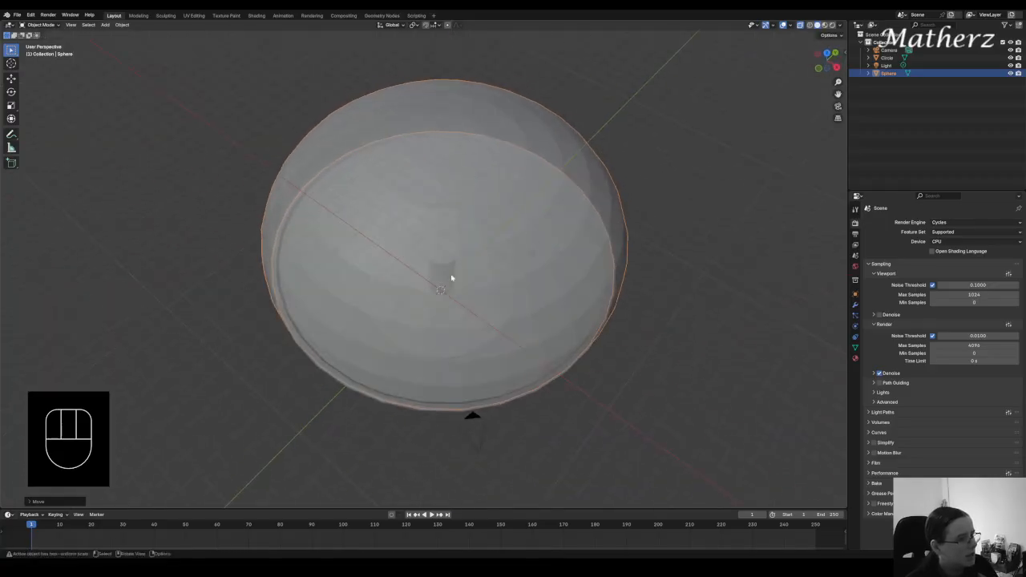
{"action": "middle_click_drag", "start_coordinate": [603, 187], "coordinate": [551, 165]}
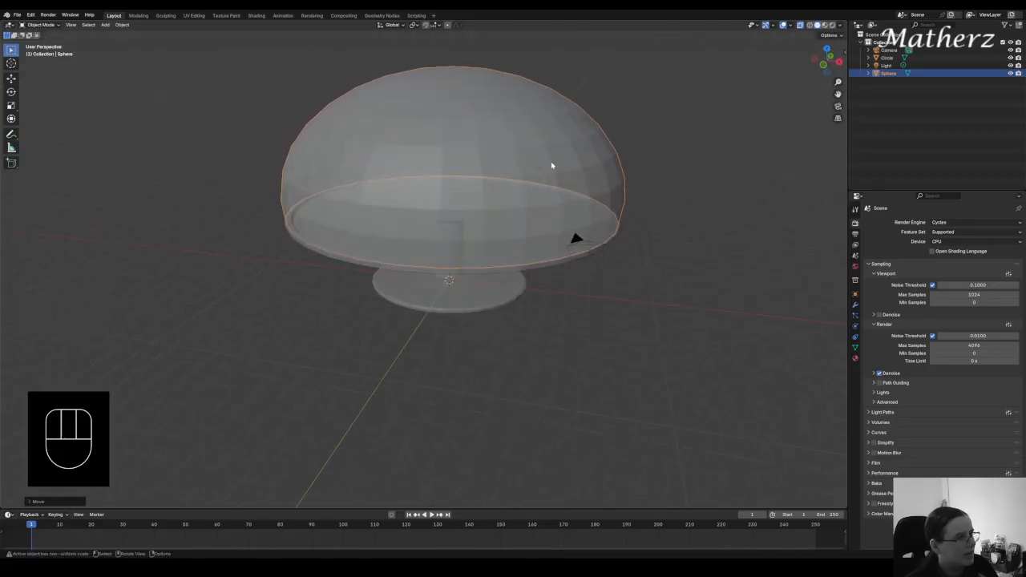
{"action": "right_click", "coordinate": [508, 128]}
{"action": "left_click", "coordinate": [508, 128]}
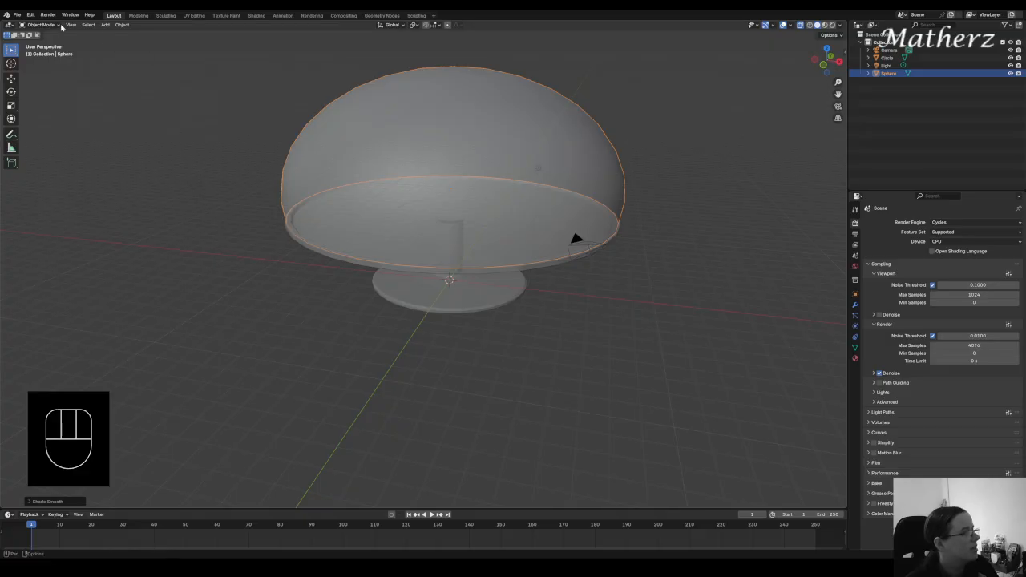
In Edit Mode, extrude the whole dome in place and scale it to about 0.97 to create an inner shell.
{"action": "left_click", "coordinate": [40, 25]}
{"action": "left_click", "coordinate": [44, 40]}
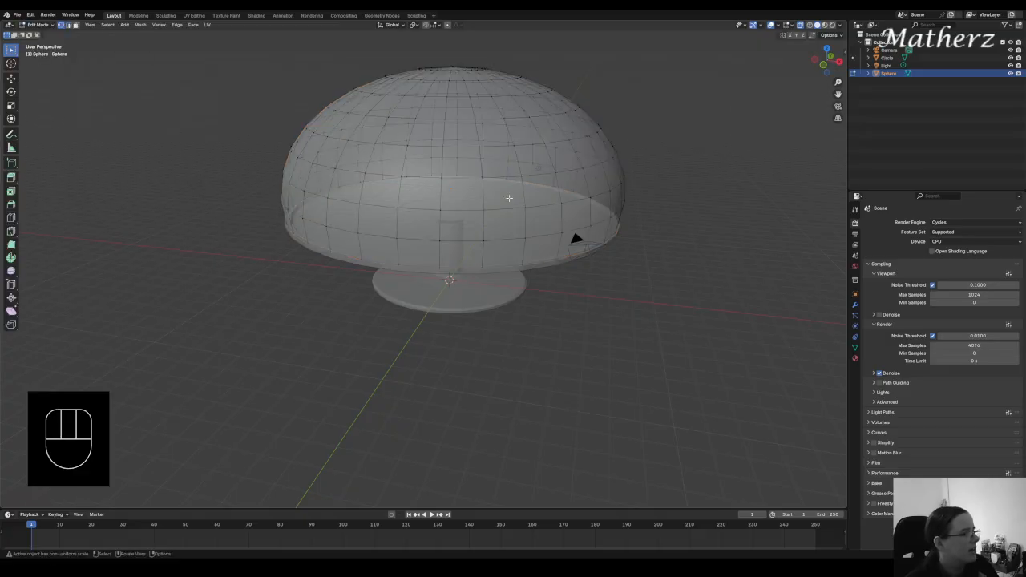
{"action": "key", "text": "a"}
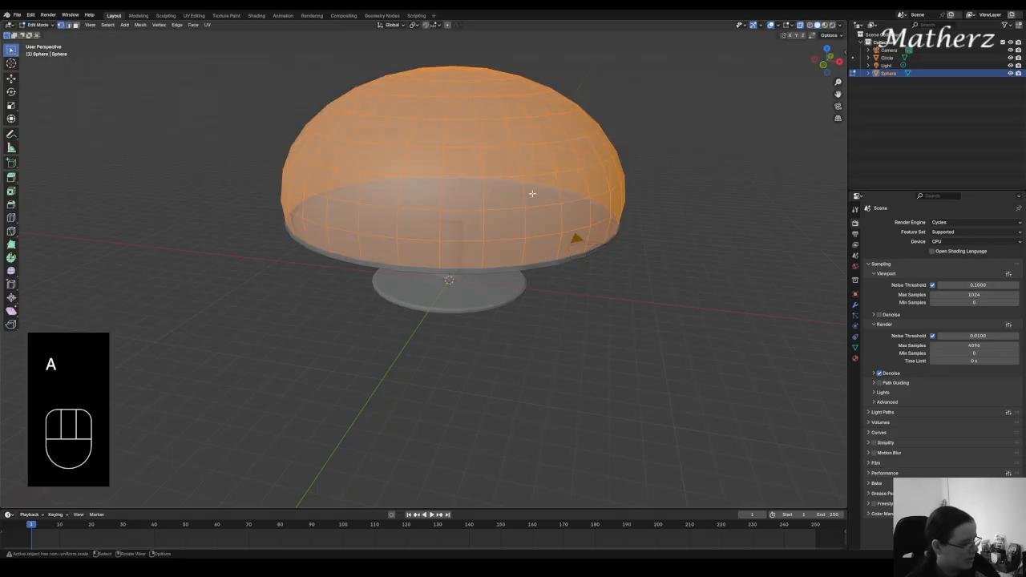
{"action": "key", "text": "e"}
{"action": "right_click", "coordinate": [531, 193]}
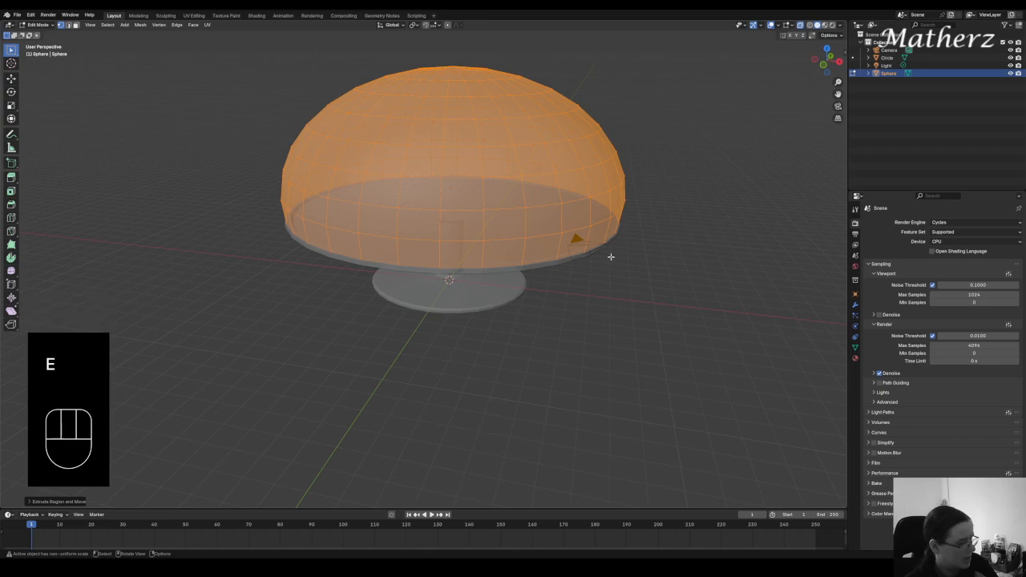
{"action": "key", "text": "s"}
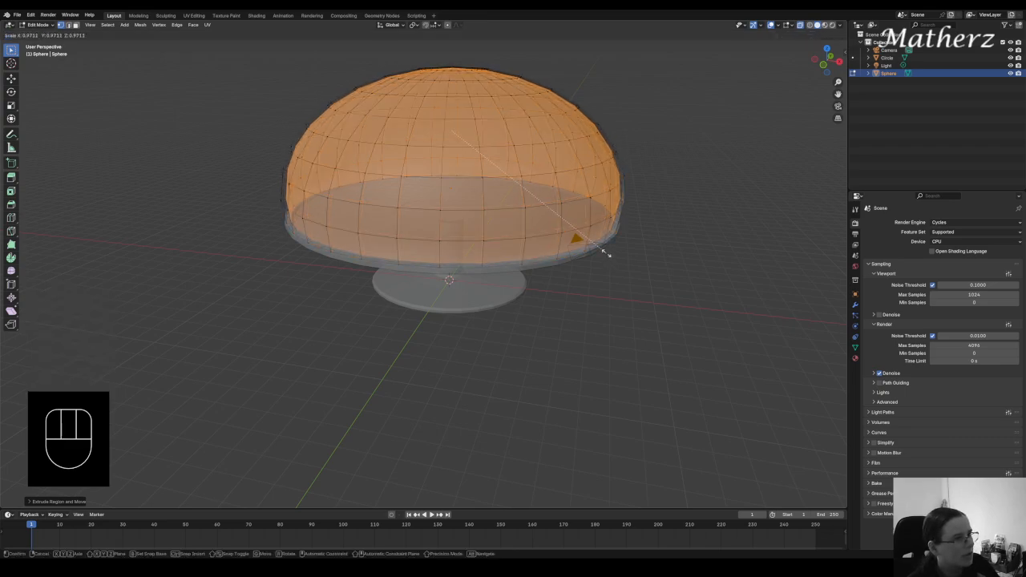
{"action": "left_click", "coordinate": [607, 255]}
Inspect the double-walled dome in Object Mode from another angle and return to Edit Mode.
{"action": "left_click", "coordinate": [37, 25]}
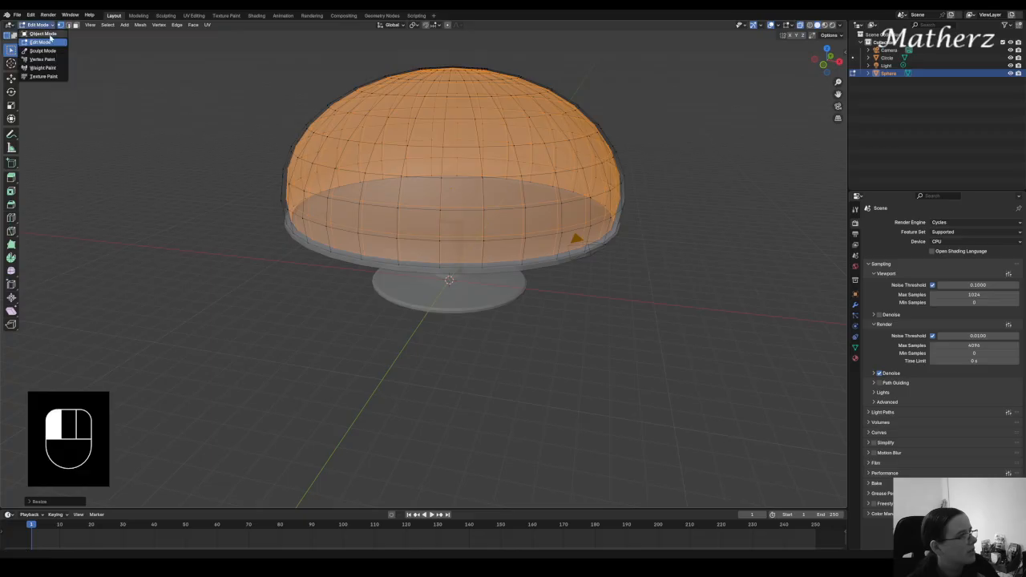
{"action": "left_click", "coordinate": [40, 37]}
{"action": "middle_click_drag", "start_coordinate": [458, 231], "coordinate": [425, 239]}
{"action": "left_click", "coordinate": [40, 25]}
{"action": "left_click", "coordinate": [40, 42]}
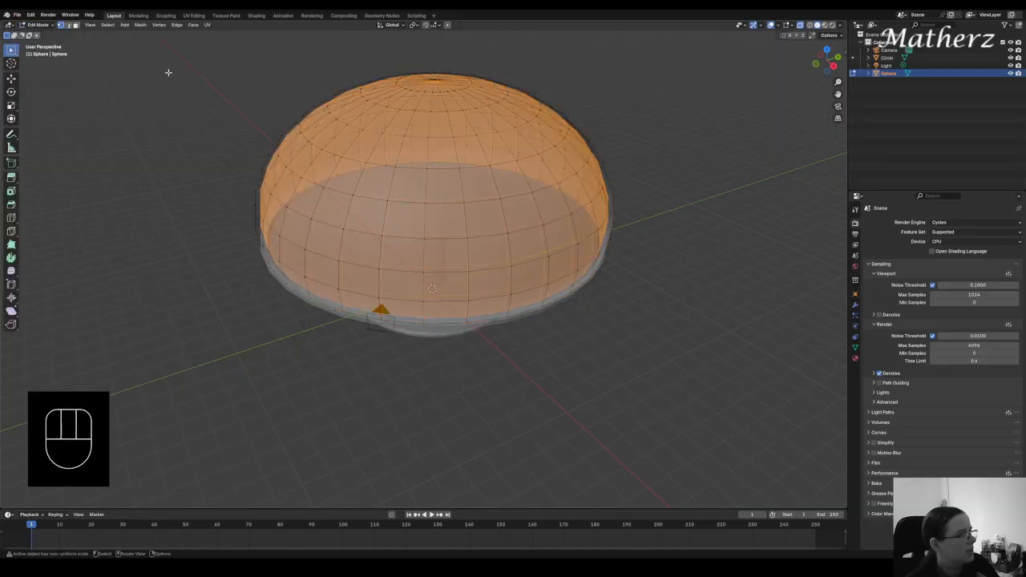
Turn off X-ray and, in face select mode, select the ring of faces around the dome's apex.
{"action": "middle_click_drag", "start_coordinate": [421, 99], "coordinate": [423, 120]}
{"action": "left_click", "coordinate": [441, 141]}
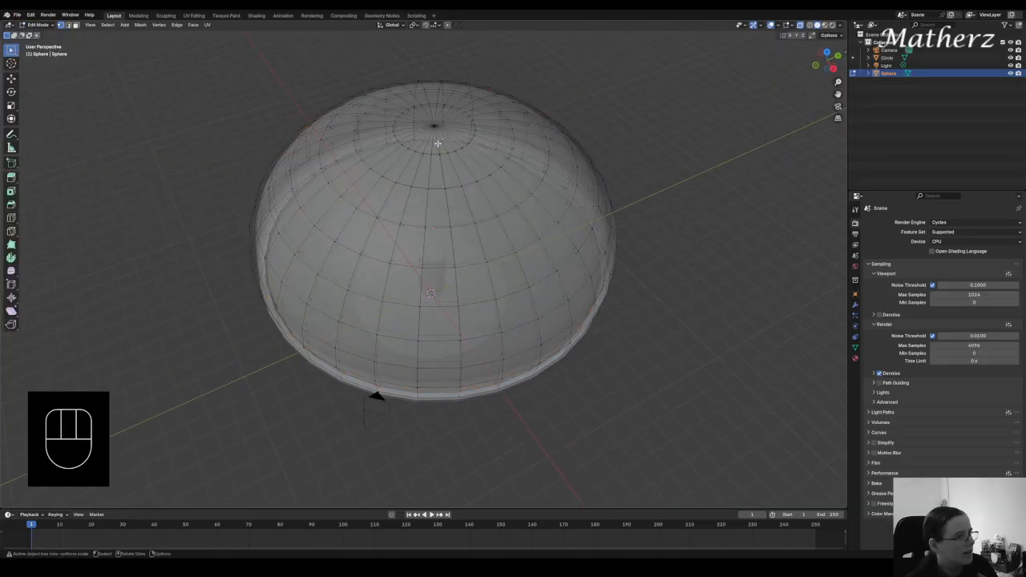
{"action": "left_click", "coordinate": [800, 25]}
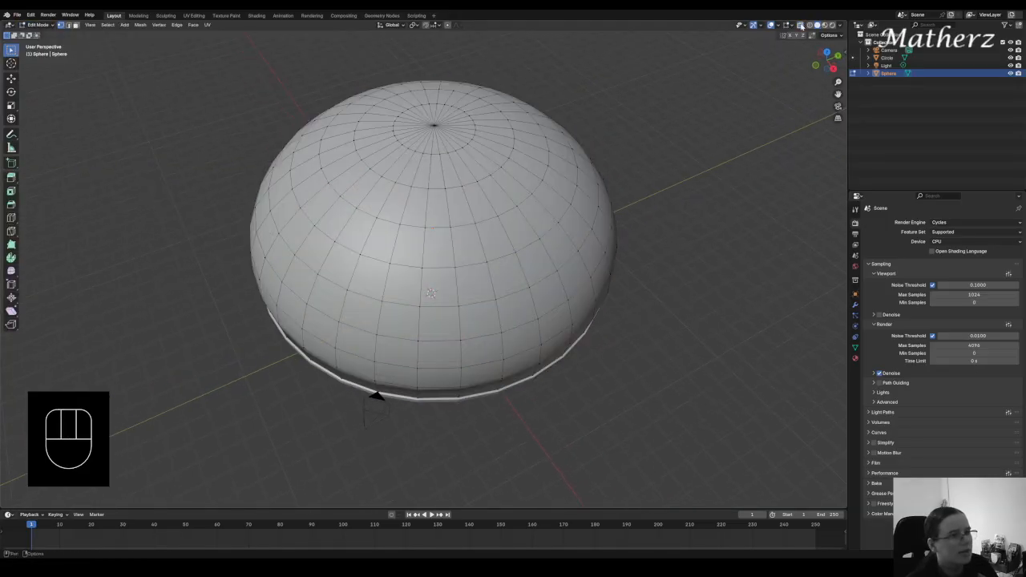
{"action": "left_click", "coordinate": [438, 136]}
{"action": "left_click_drag", "start_coordinate": [410, 115], "coordinate": [449, 134]}
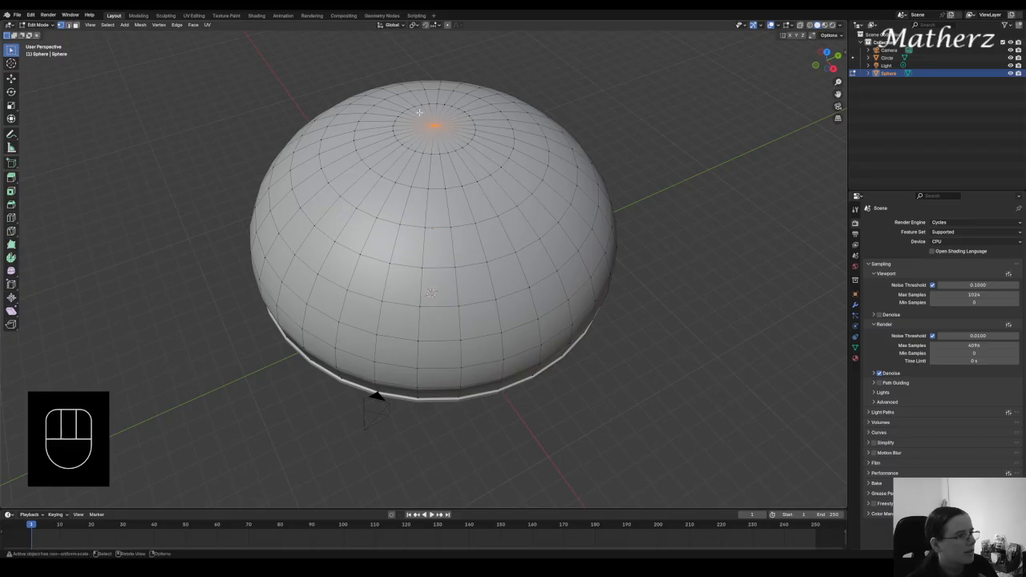
{"action": "left_click", "coordinate": [451, 142]}
{"action": "key", "text": "alt+a"}
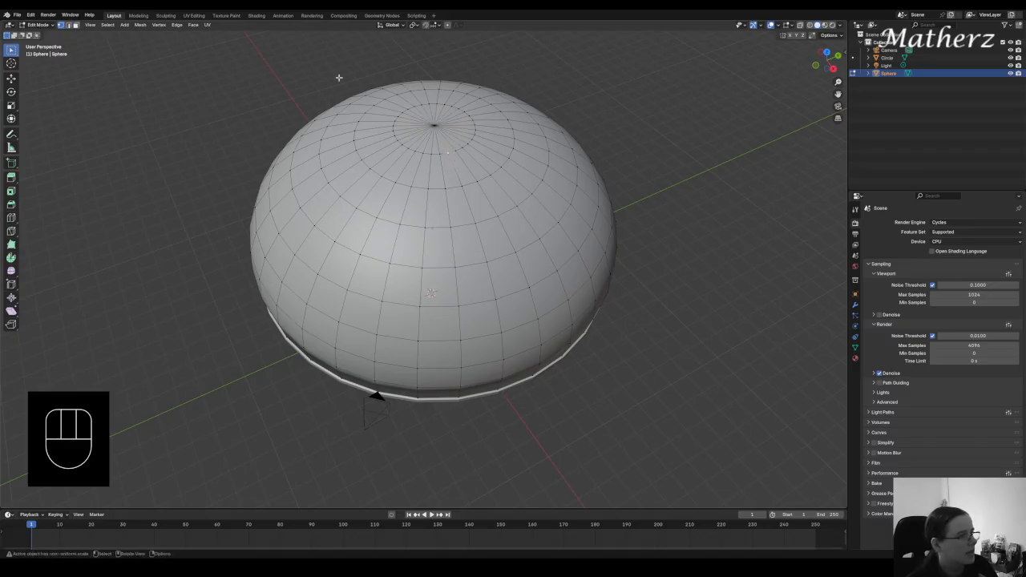
{"action": "left_click", "coordinate": [75, 25]}
{"action": "left_click", "coordinate": [452, 132], "text": "alt"}
Extrude the apex faces slightly upward and scale them inward twice to form a tapered base for the knob.
{"action": "middle_click_drag", "start_coordinate": [486, 152], "coordinate": [500, 164]}
{"action": "key", "text": "e"}
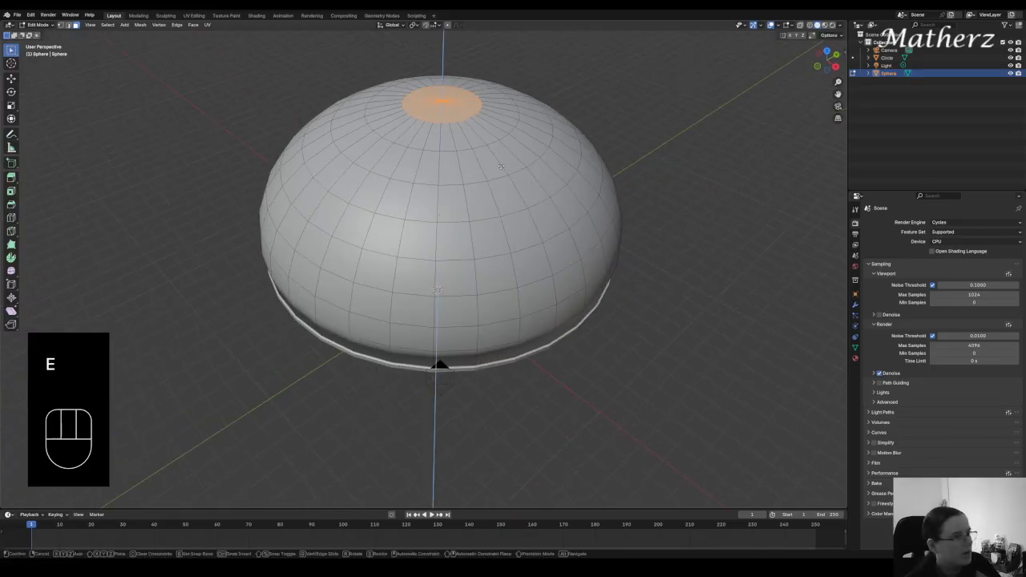
{"action": "left_click", "coordinate": [500, 164]}
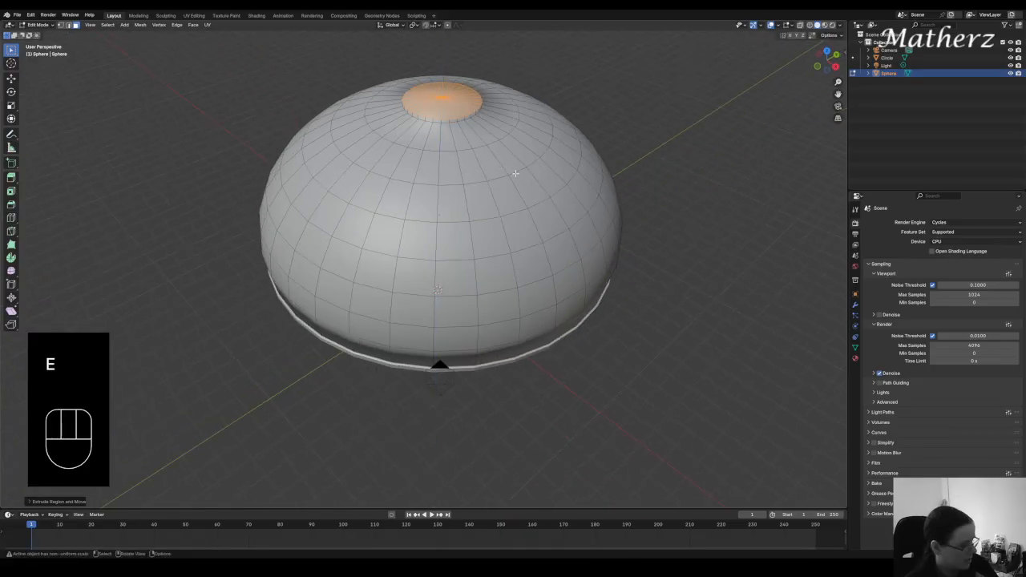
{"action": "key", "text": "s"}
{"action": "left_click", "coordinate": [497, 150]}
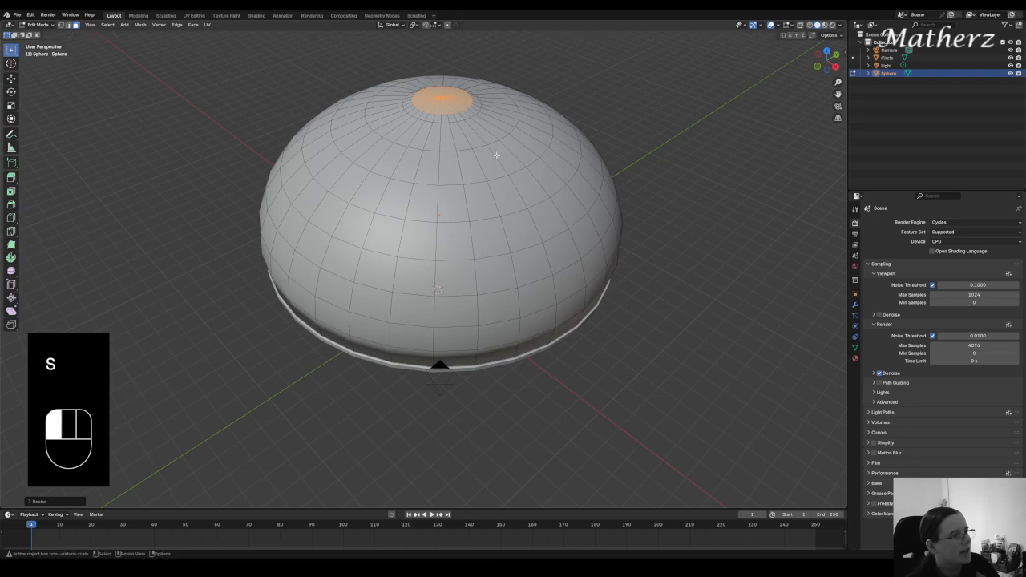
{"action": "key", "text": "e"}
{"action": "left_click", "coordinate": [497, 150]}
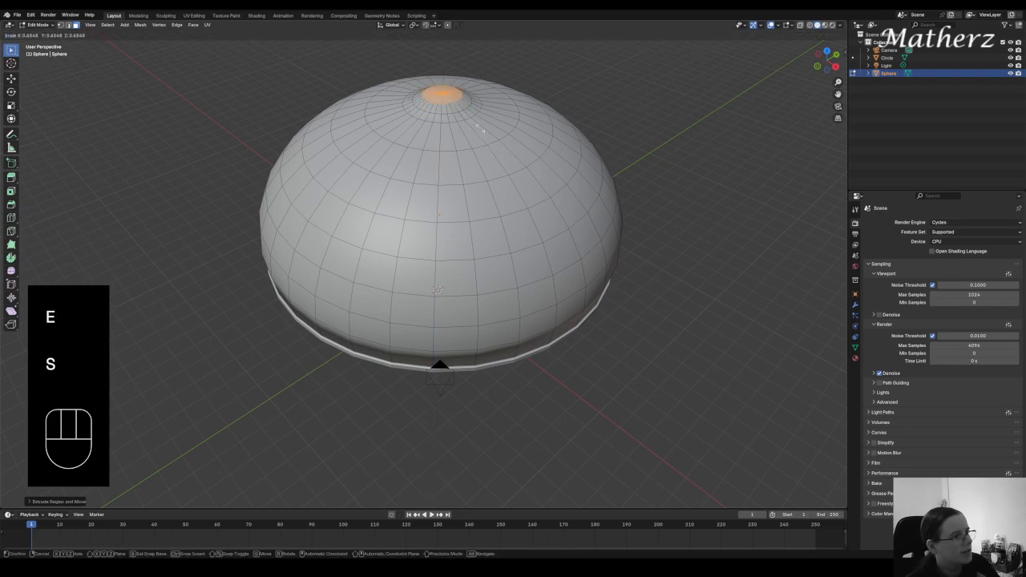
{"action": "left_click", "coordinate": [478, 127]}
Extrude the top faces upward into a narrow neck, then extrude and scale them outward to flare the underside of the knob.
{"action": "key", "text": "e"}
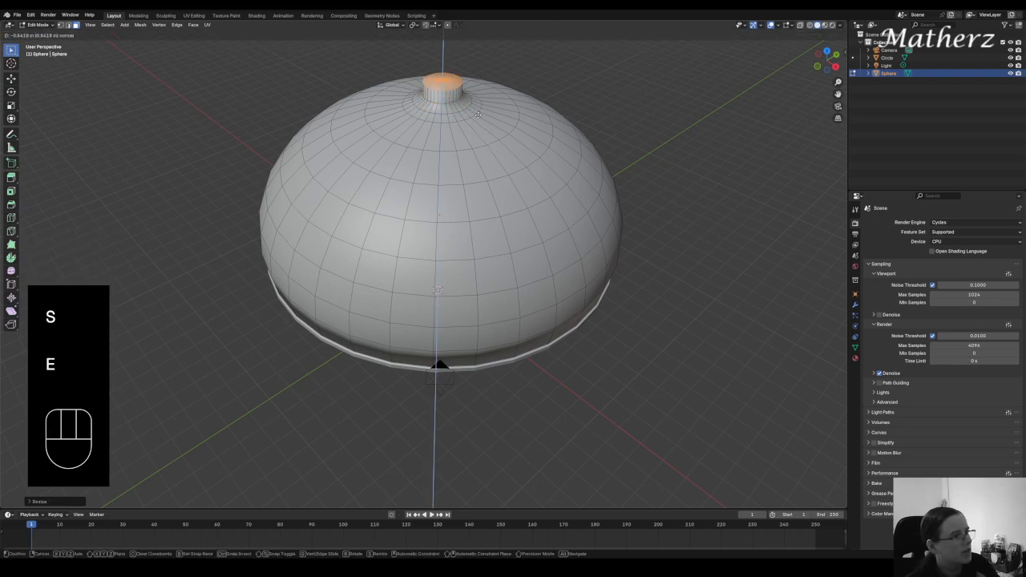
{"action": "key", "text": "e"}
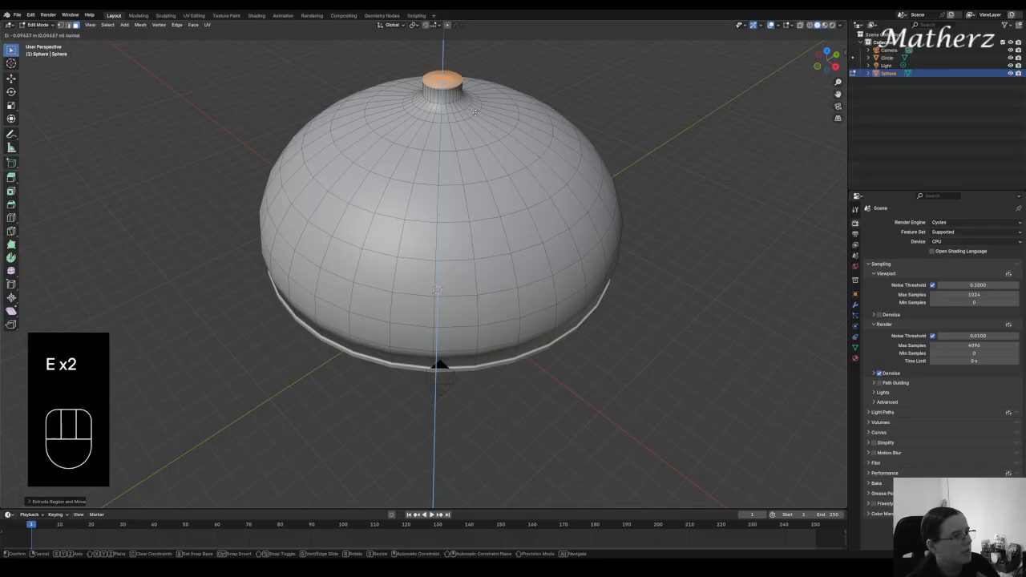
{"action": "key", "text": "s"}
{"action": "left_click", "coordinate": [483, 118]}
{"action": "key", "text": "e"}
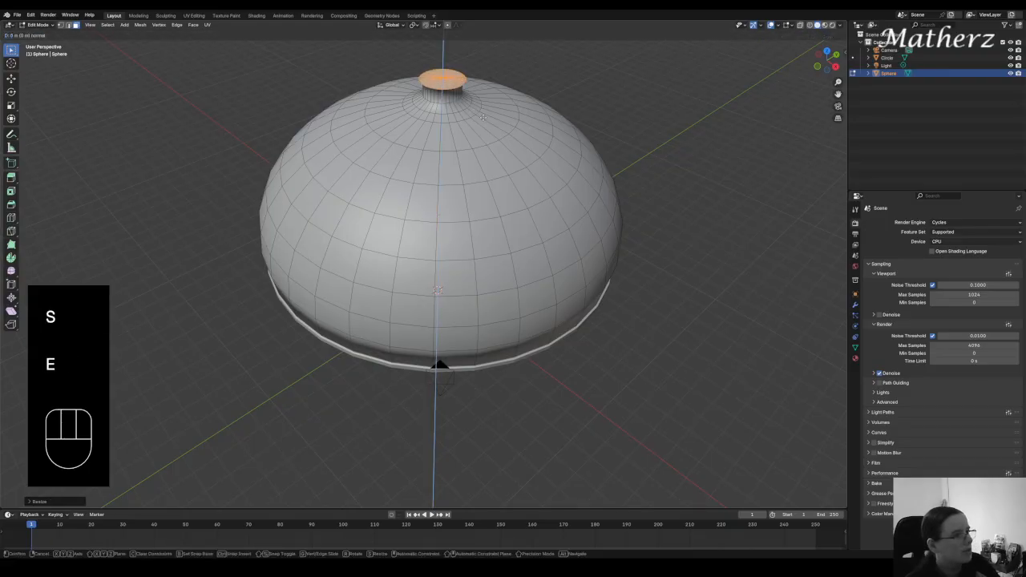
{"action": "left_click", "coordinate": [485, 114]}
{"action": "key", "text": "s"}
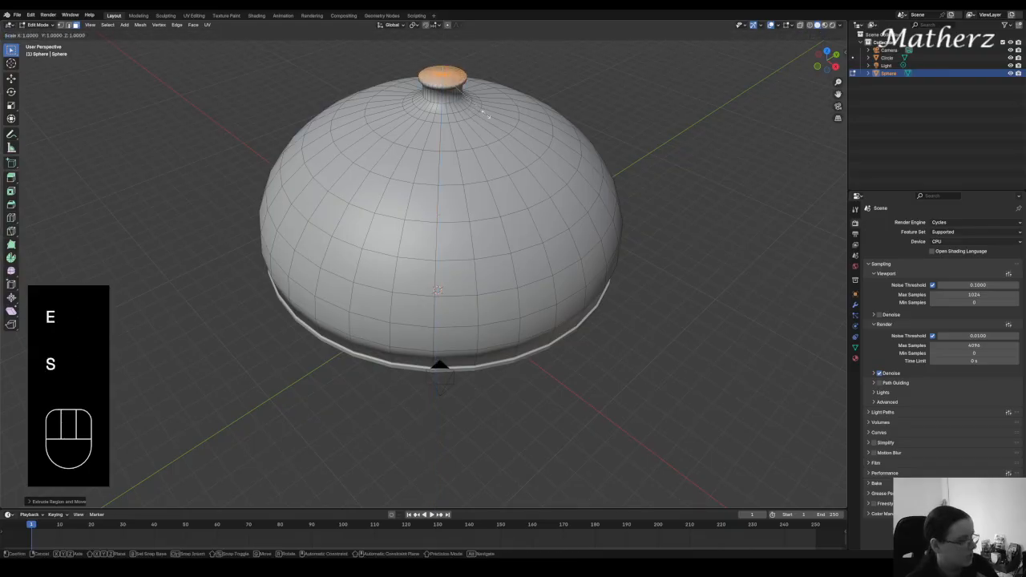
{"action": "left_click", "coordinate": [502, 122]}
Extrude the knob's top faces upward in short stages, widening them slightly, to build the knob's thickest section.
{"action": "key", "text": "e"}
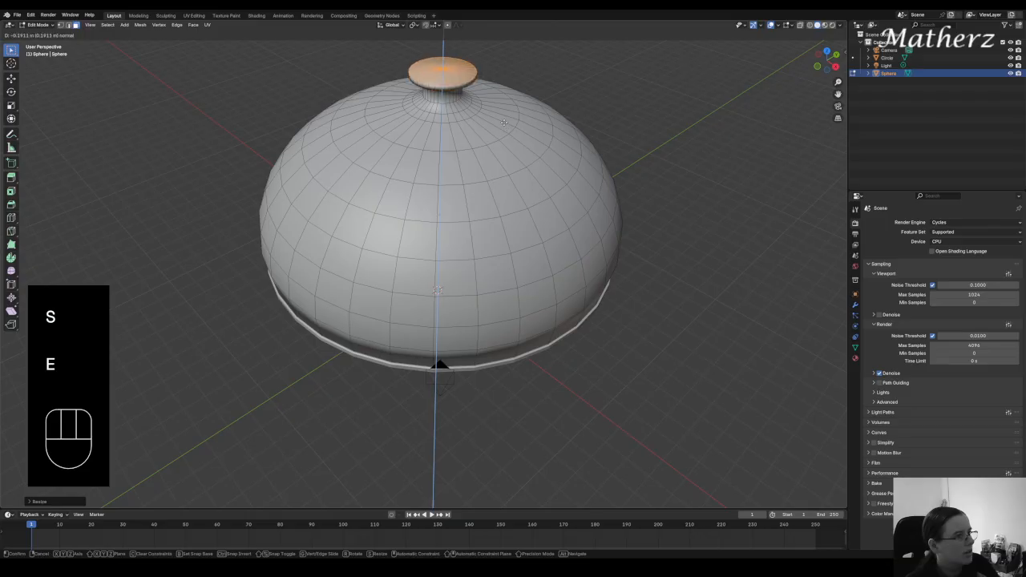
{"action": "left_click", "coordinate": [504, 122]}
{"action": "key", "text": "s"}
{"action": "left_click", "coordinate": [507, 122]}
{"action": "key", "text": "e"}
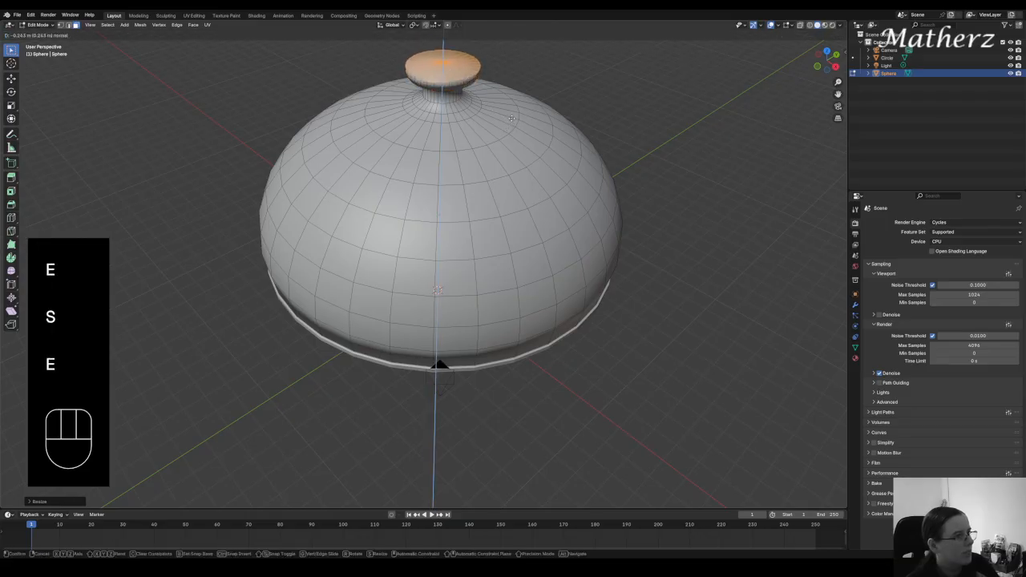
{"action": "left_click", "coordinate": [509, 119]}
{"action": "key", "text": "e"}
{"action": "left_click", "coordinate": [507, 113]}
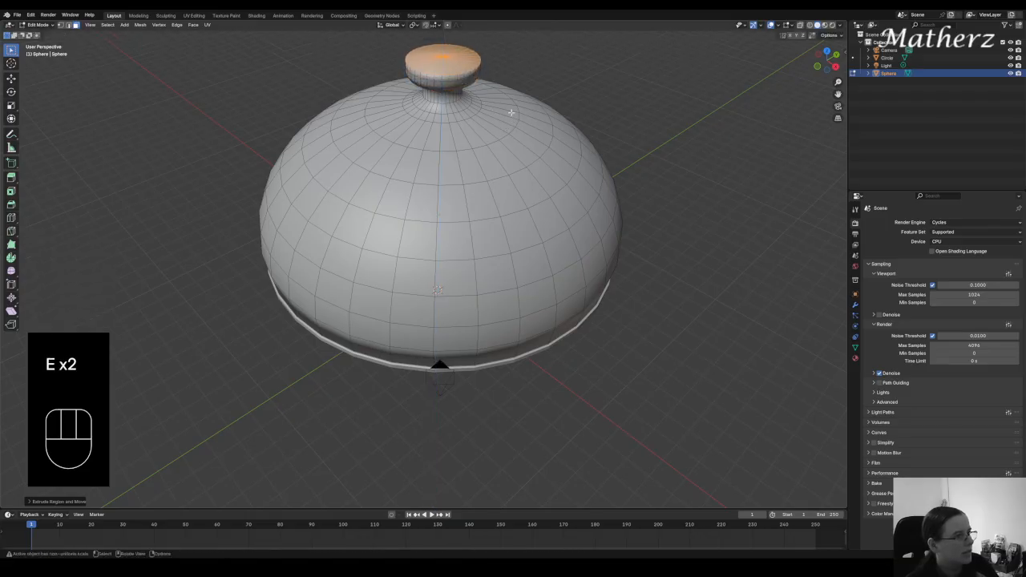
Extrude the knob's top faces and scale them inward in successive stages to round off the top of the knob.
{"action": "key", "text": "s"}
{"action": "left_click", "coordinate": [505, 108]}
{"action": "key", "text": "e"}
{"action": "left_click", "coordinate": [499, 102]}
{"action": "key", "text": "s"}
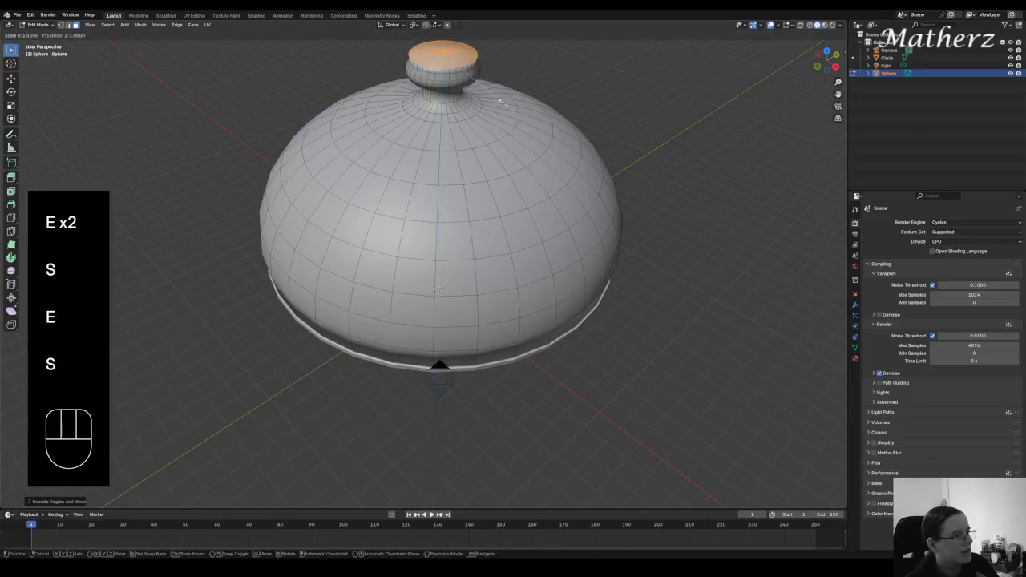
{"action": "left_click", "coordinate": [482, 90]}
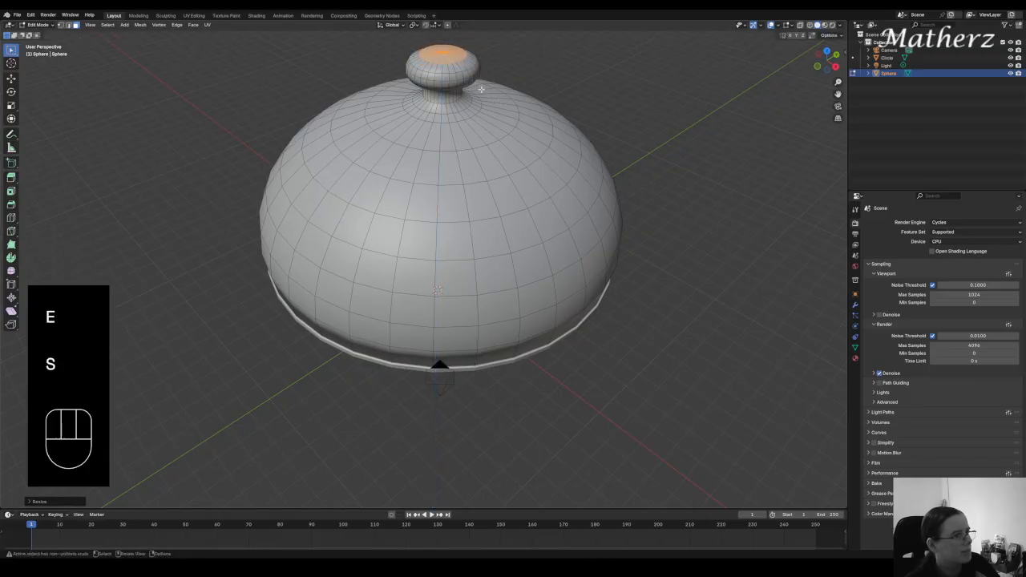
{"action": "key", "text": "e"}
{"action": "left_click", "coordinate": [480, 86]}
{"action": "key", "text": "s"}
{"action": "left_click", "coordinate": [454, 84]}
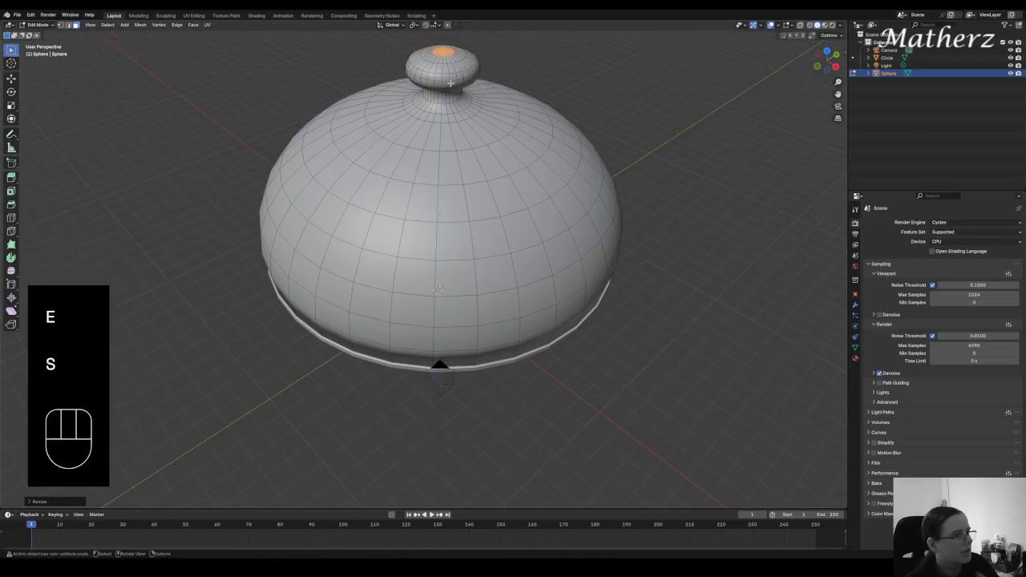
Return to Object Mode and shade the cake stand smooth.
{"action": "middle_click_drag", "start_coordinate": [453, 85], "coordinate": [462, 167]}
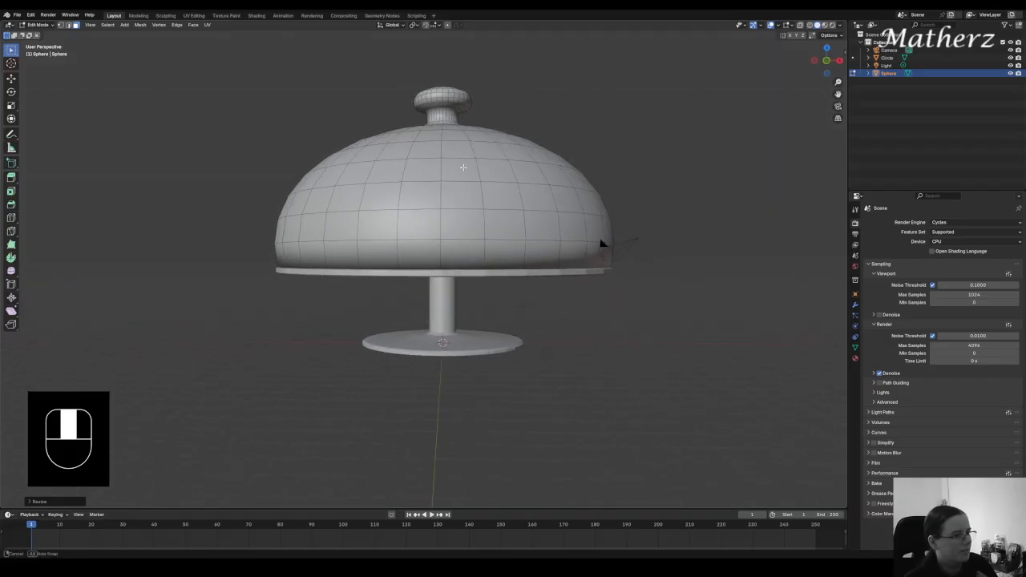
{"action": "left_click", "coordinate": [40, 25]}
{"action": "left_click", "coordinate": [43, 36]}
{"action": "middle_click_drag", "start_coordinate": [525, 277], "coordinate": [557, 323]}
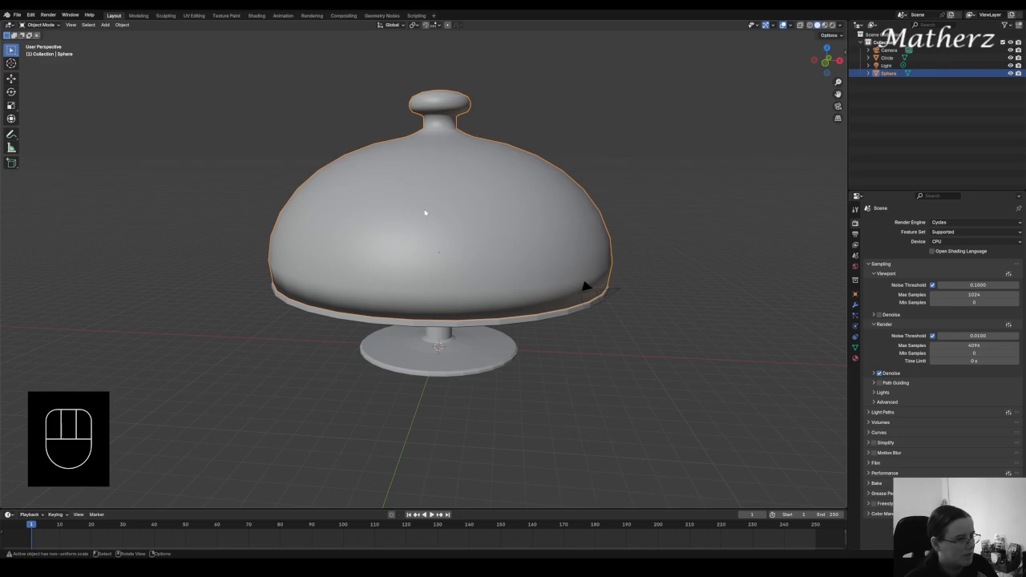
{"action": "left_click", "coordinate": [505, 327]}
{"action": "right_click", "coordinate": [503, 325]}
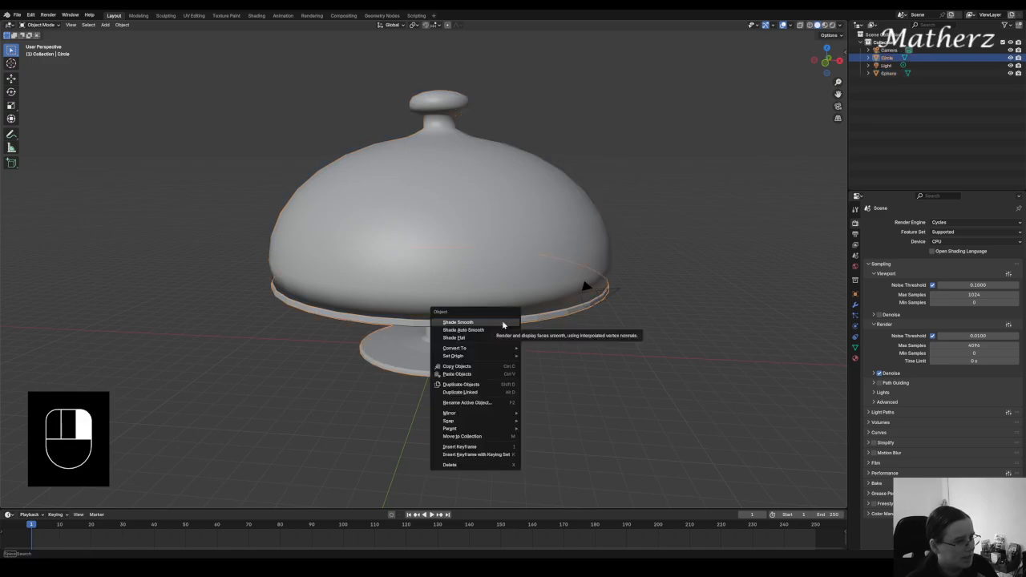
{"action": "left_click", "coordinate": [504, 323]}
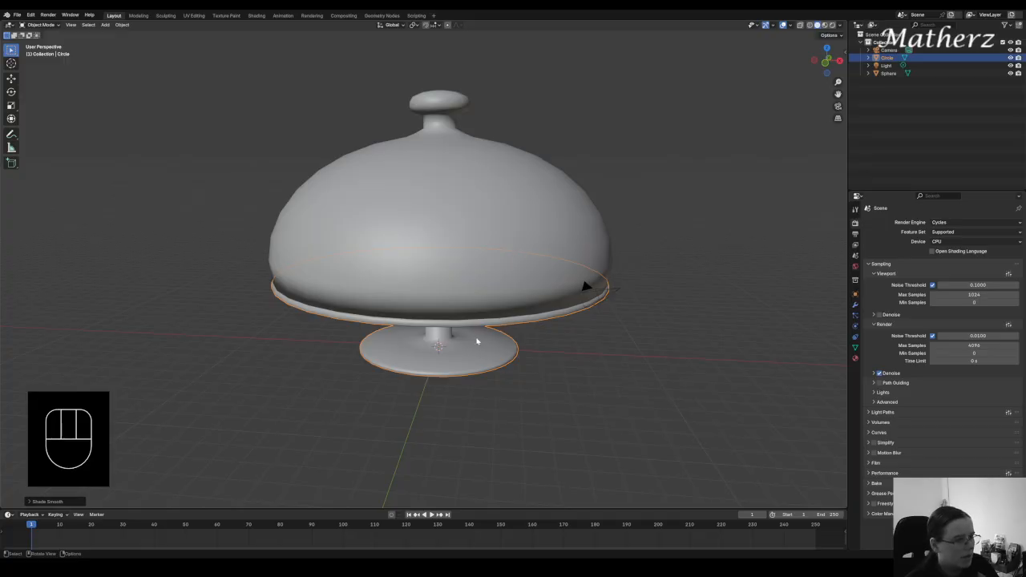
Add a new material to the cake stand and name it "Glass 1".
{"action": "left_click", "coordinate": [854, 358]}
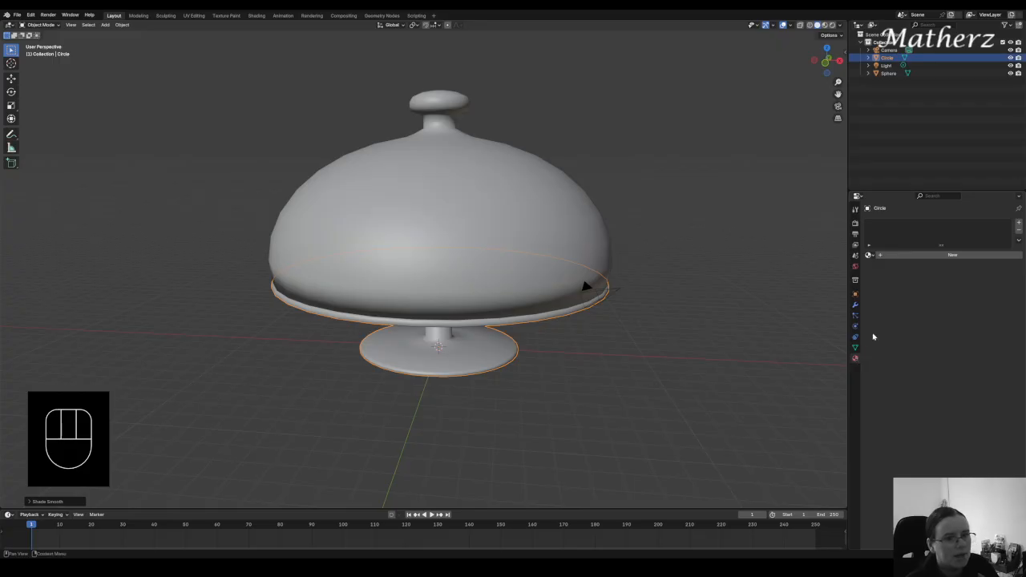
{"action": "left_click", "coordinate": [890, 255]}
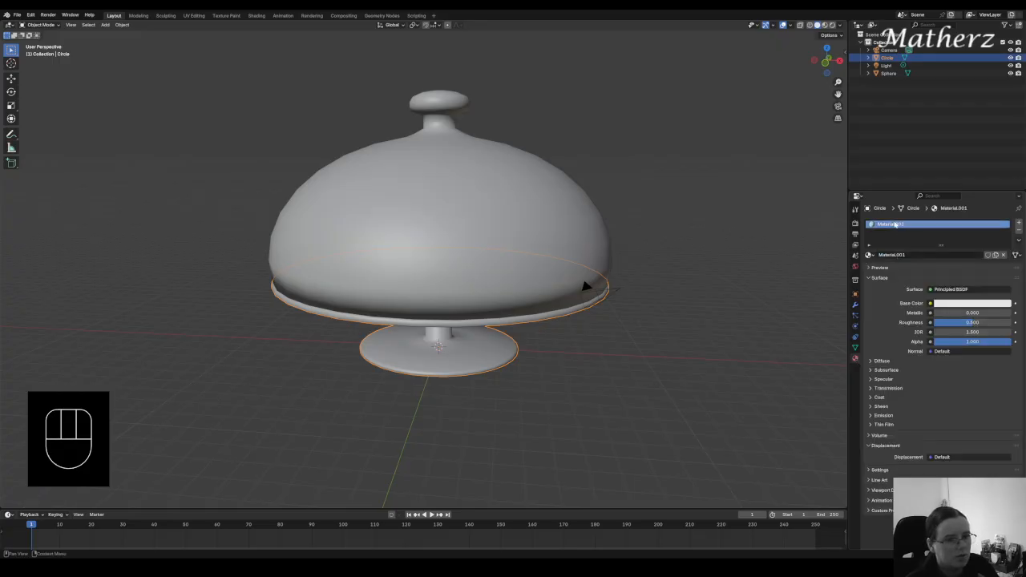
{"action": "double_click", "coordinate": [899, 229]}
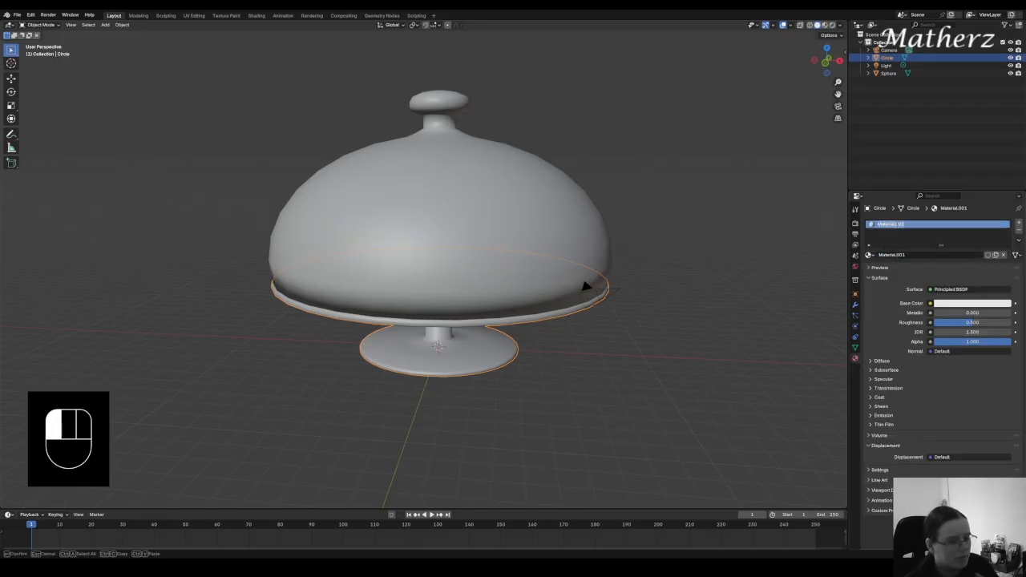
{"action": "type", "text": "Cl"}
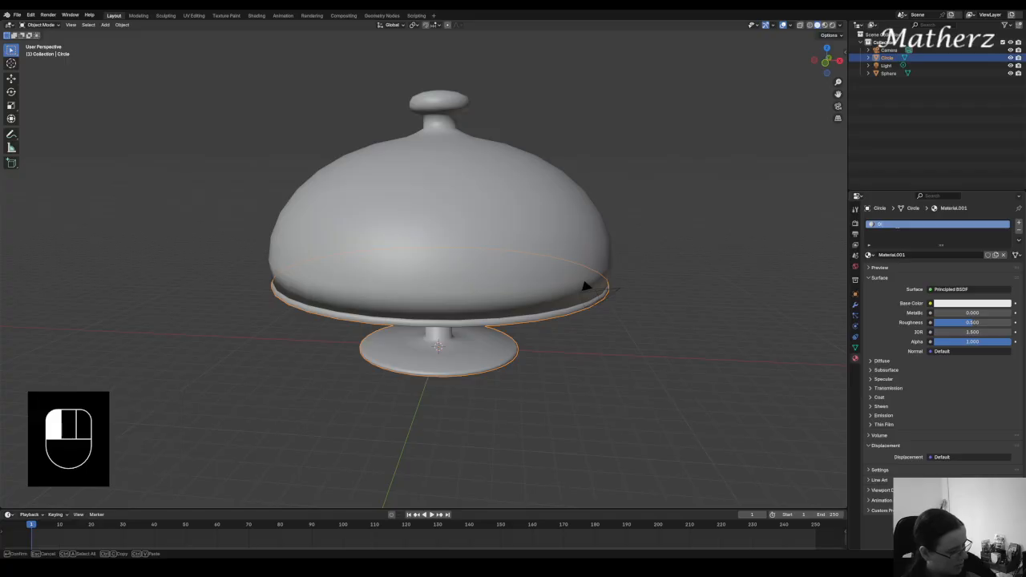
{"action": "type", "text": "ass"}
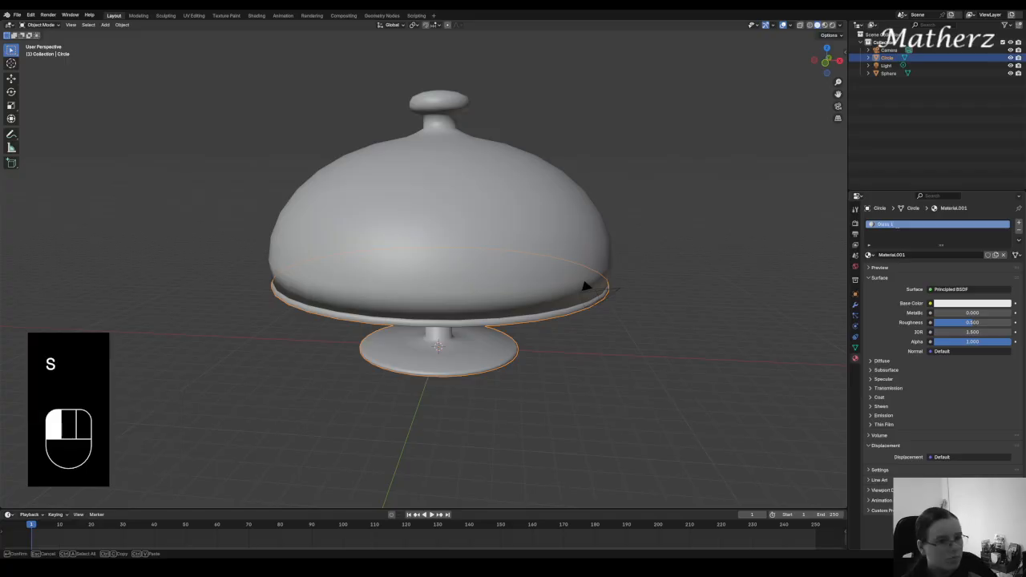
{"action": "type", "text": " 1"}
{"action": "key", "text": "Return"}
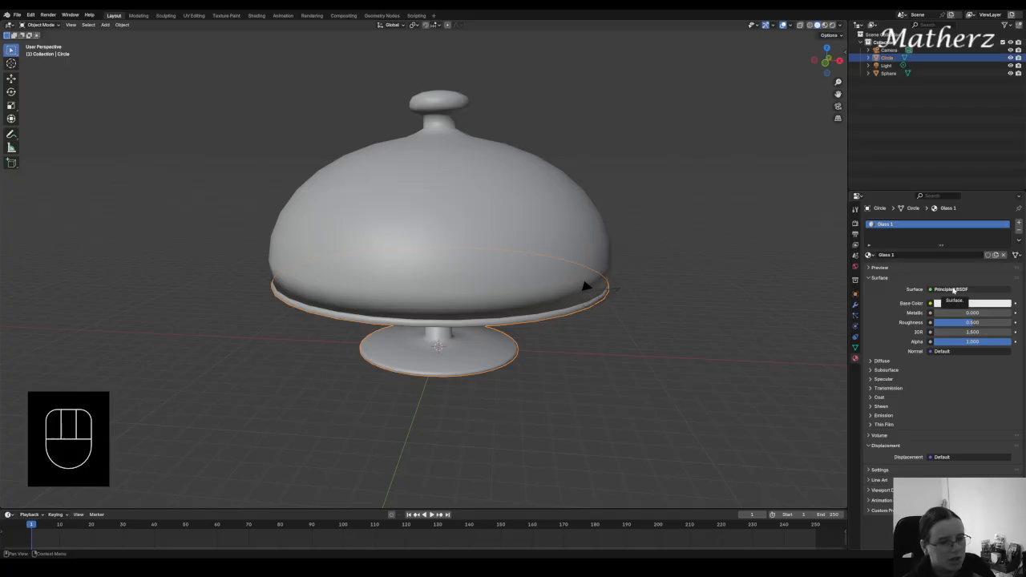
Set the Glass 1 surface to Glass BSDF with roughness about 0.38, using rendered viewport shading.
{"action": "mouse_move", "coordinate": [954, 289]}
{"action": "left_mouse_down"}
{"action": "mouse_move", "coordinate": [929, 345]}
{"action": "mouse_move", "coordinate": [977, 323]}
{"action": "left_mouse_up"}
{"action": "left_click", "coordinate": [831, 27]}
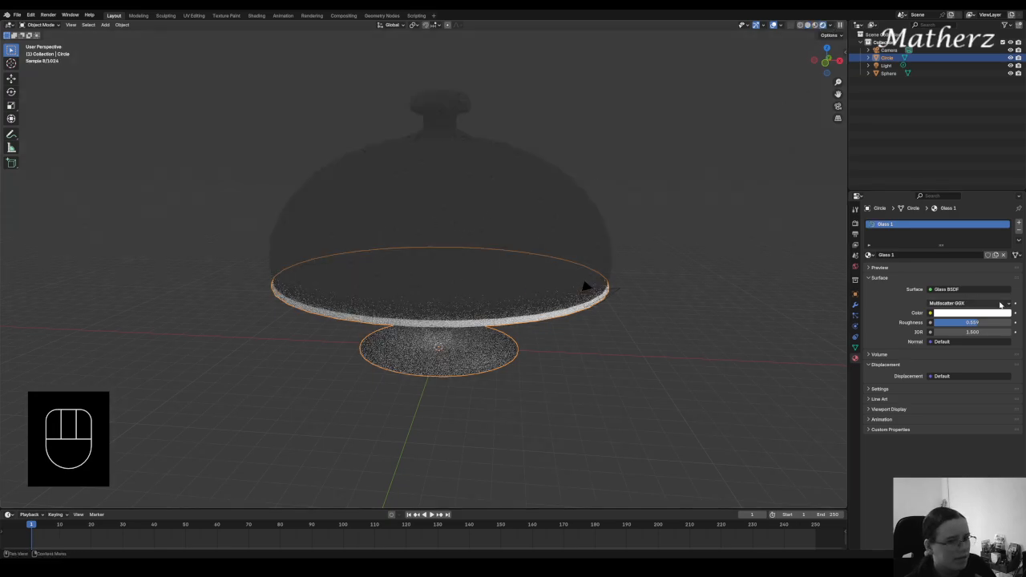
{"action": "left_click_drag", "start_coordinate": [995, 323], "coordinate": [963, 322]}
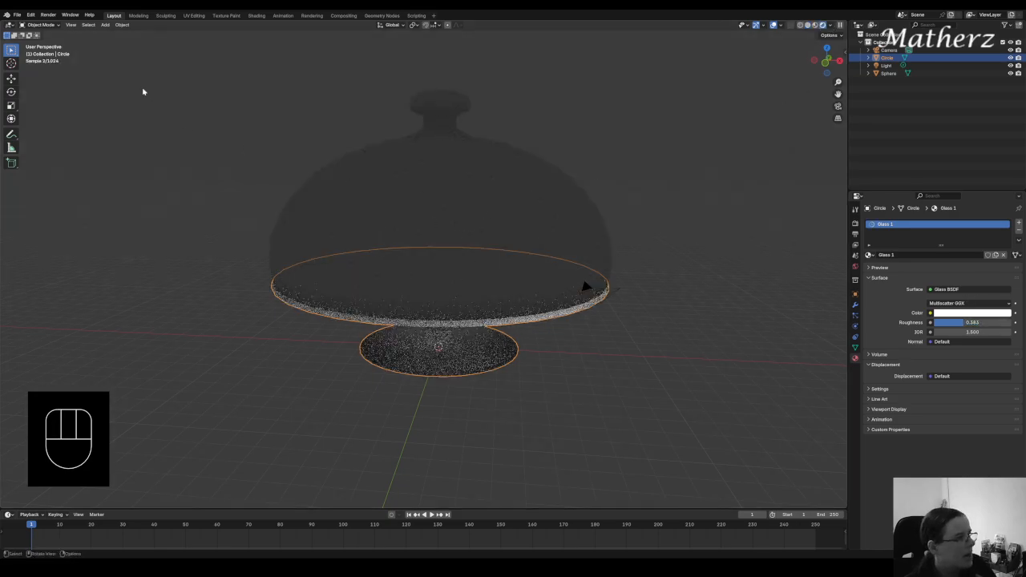
Add a plane beneath the cake stand and scale it up into a large ground surface.
{"action": "left_click", "coordinate": [105, 24]}
{"action": "mouse_move", "coordinate": [117, 33]}
{"action": "left_click", "coordinate": [201, 35]}
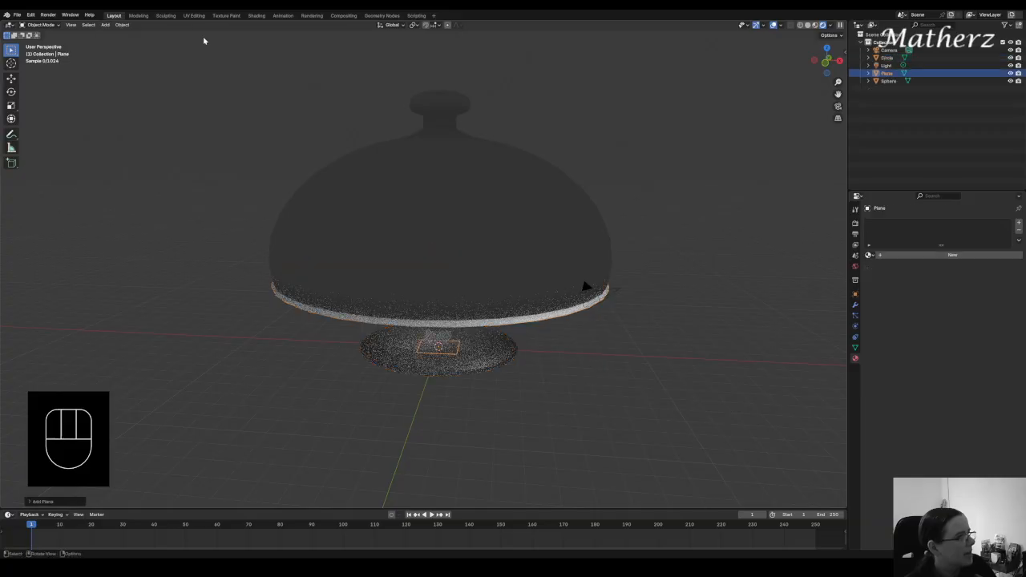
{"action": "key", "text": "s"}
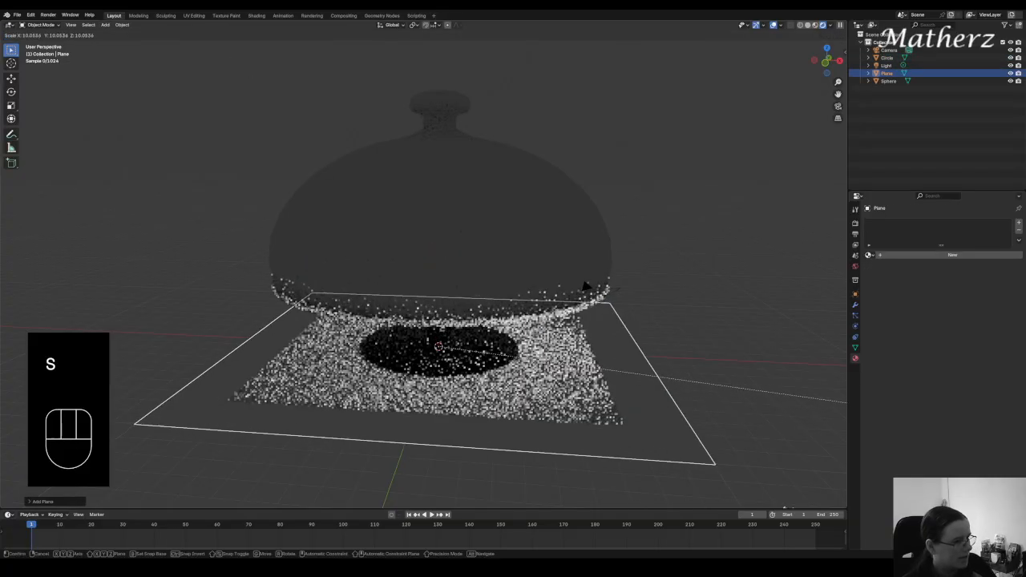
{"action": "left_click", "coordinate": [412, 55]}
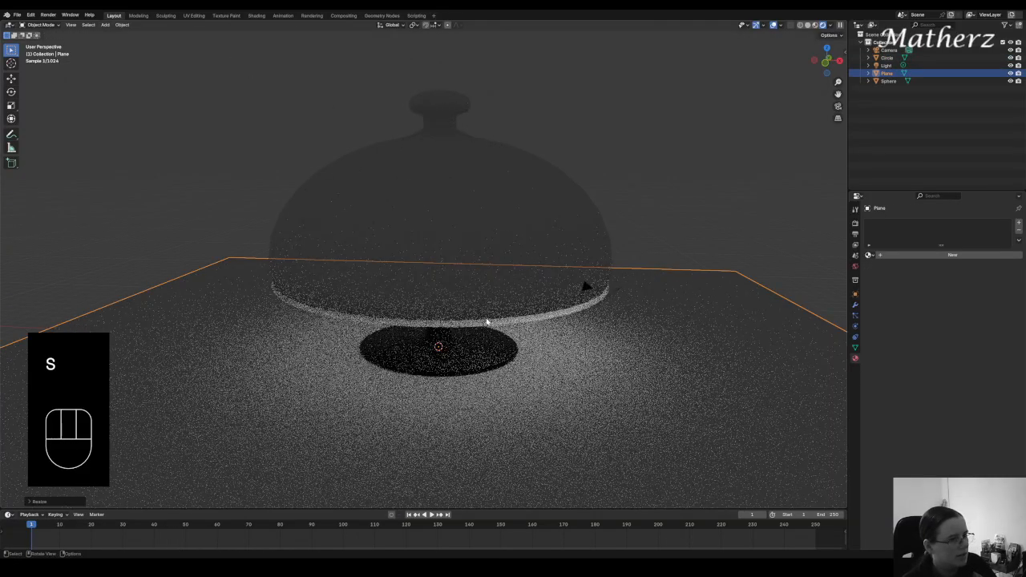
{"action": "key", "text": "s"}
{"action": "left_click", "coordinate": [24, 365]}
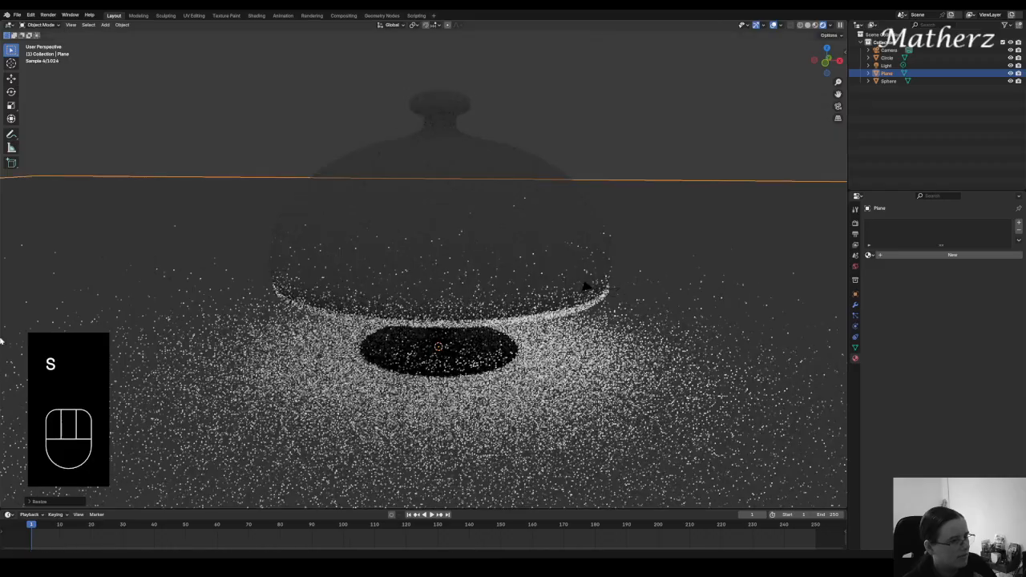
{"action": "middle_click_drag", "start_coordinate": [614, 340], "coordinate": [612, 331]}
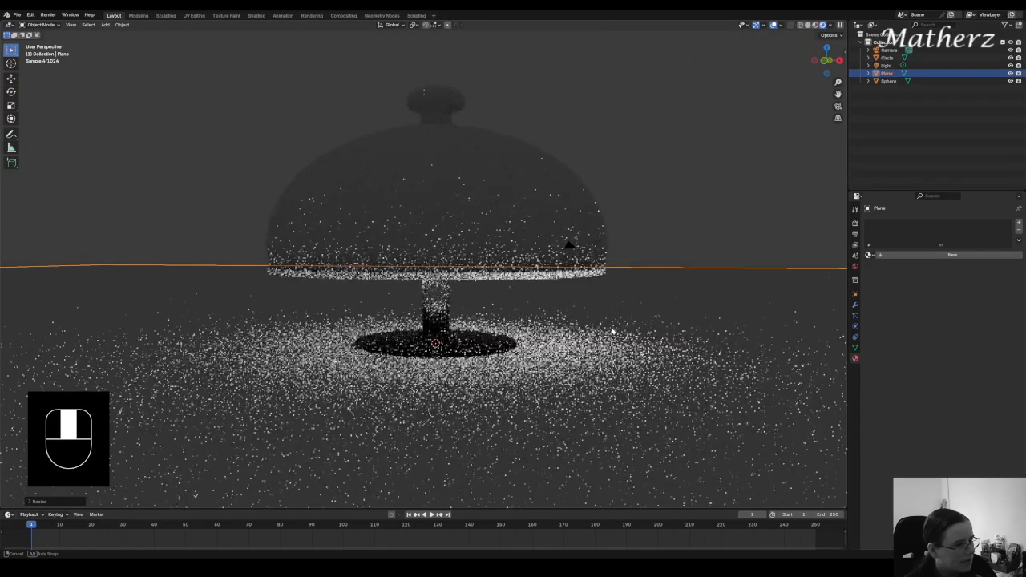
In wireframe shading, move the point light up above and beside the dome and raise its exposure to about 2.
{"action": "left_click", "coordinate": [800, 25]}
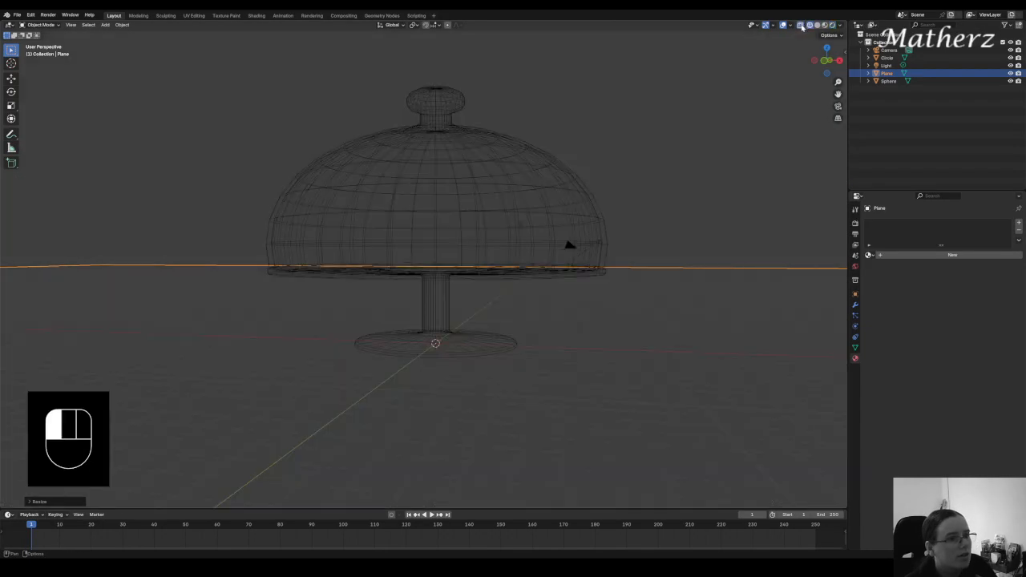
{"action": "left_click", "coordinate": [522, 228]}
{"action": "scroll", "coordinate": [614, 284], "scroll_direction": "down", "scroll_amount": 3}
{"action": "middle_click_drag", "start_coordinate": [614, 284], "coordinate": [520, 263]}
{"action": "key", "text": "g"}
{"action": "middle_click", "coordinate": [692, 275]}
{"action": "key", "text": "g"}
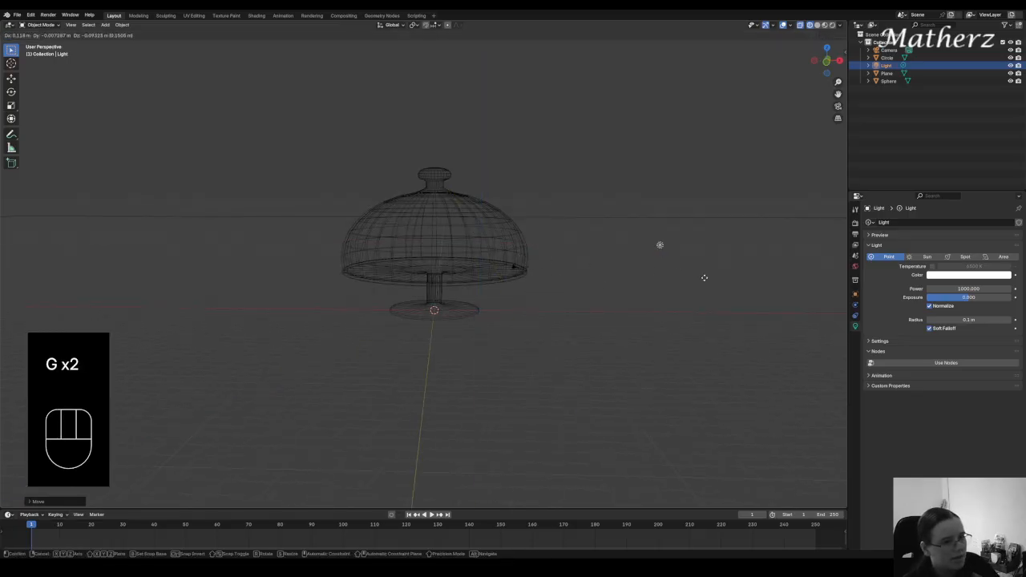
{"action": "middle_click_drag", "start_coordinate": [704, 280], "coordinate": [705, 175]}
{"action": "left_click", "coordinate": [706, 175]}
{"action": "mouse_move", "coordinate": [951, 297]}
{"action": "left_mouse_down"}
{"action": "mouse_move", "coordinate": [995, 297]}
{"action": "mouse_move", "coordinate": [966, 297]}
{"action": "left_mouse_up"}
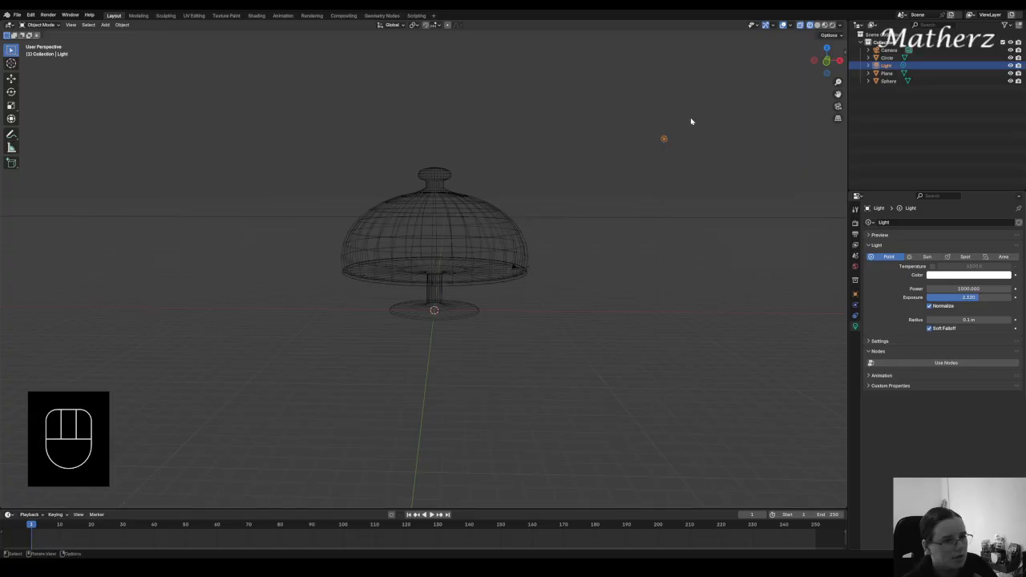
Duplicate the point light along X to the opposite side of the cake stand and shift the copy along Y.
{"action": "key", "text": "shift+d"}
{"action": "middle_click_drag", "start_coordinate": [513, 112], "coordinate": [352, 104]}
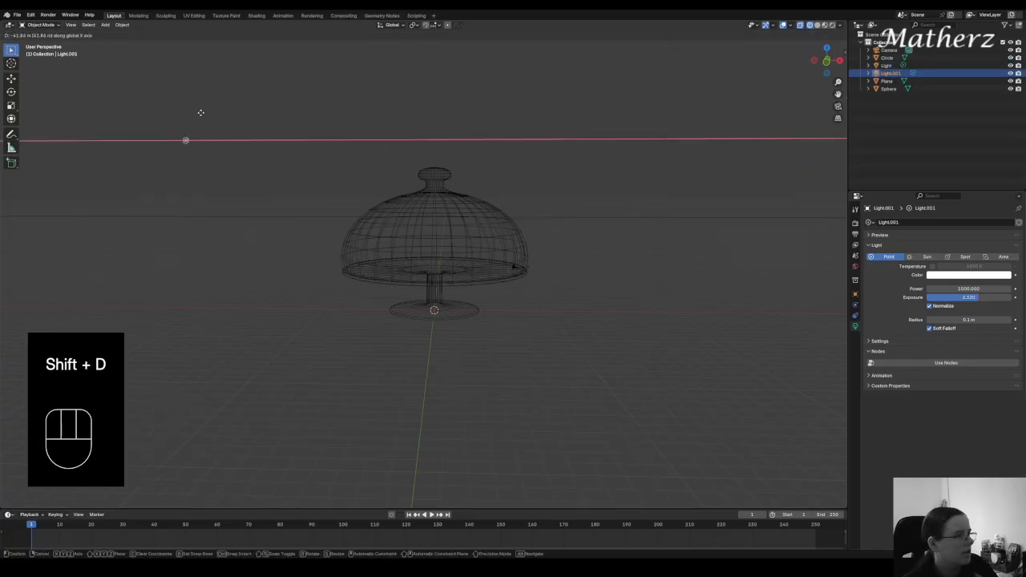
{"action": "left_click", "coordinate": [215, 122]}
{"action": "key", "text": "g"}
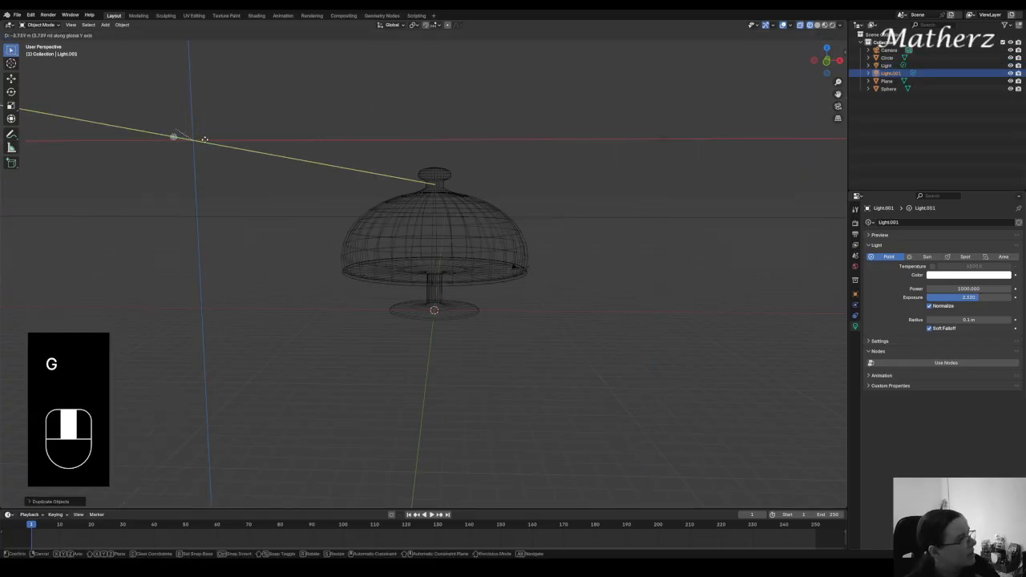
{"action": "left_click", "coordinate": [552, 273]}
{"action": "mouse_move", "coordinate": [551, 272]}
{"action": "middle_mouse_down"}
{"action": "mouse_move", "coordinate": [532, 278]}
{"action": "mouse_move", "coordinate": [577, 257]}
{"action": "middle_mouse_up"}
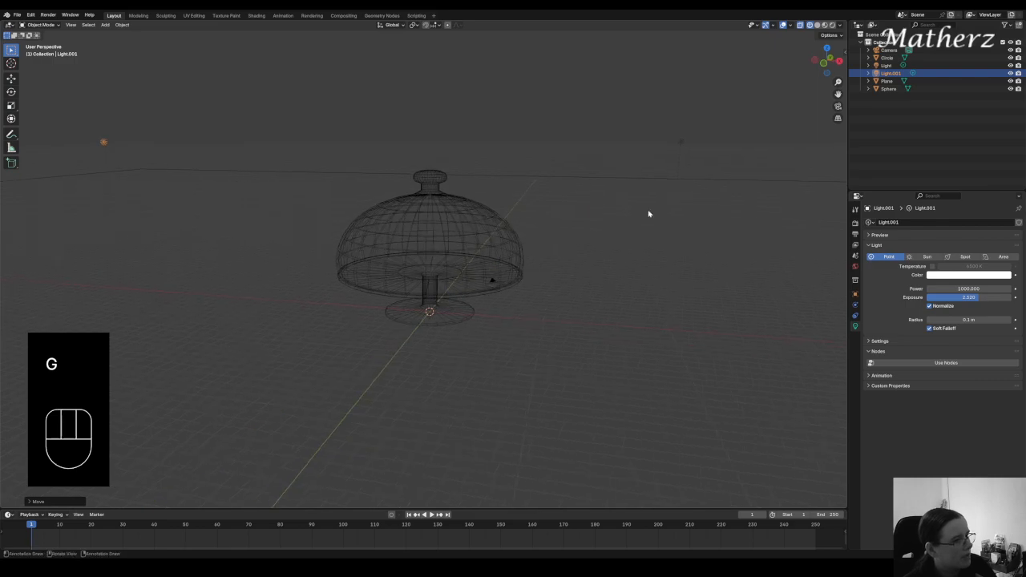
Return to rendered shading and lower the cake stand's Glass 1 roughness to about 0.06.
{"action": "left_click", "coordinate": [834, 24]}
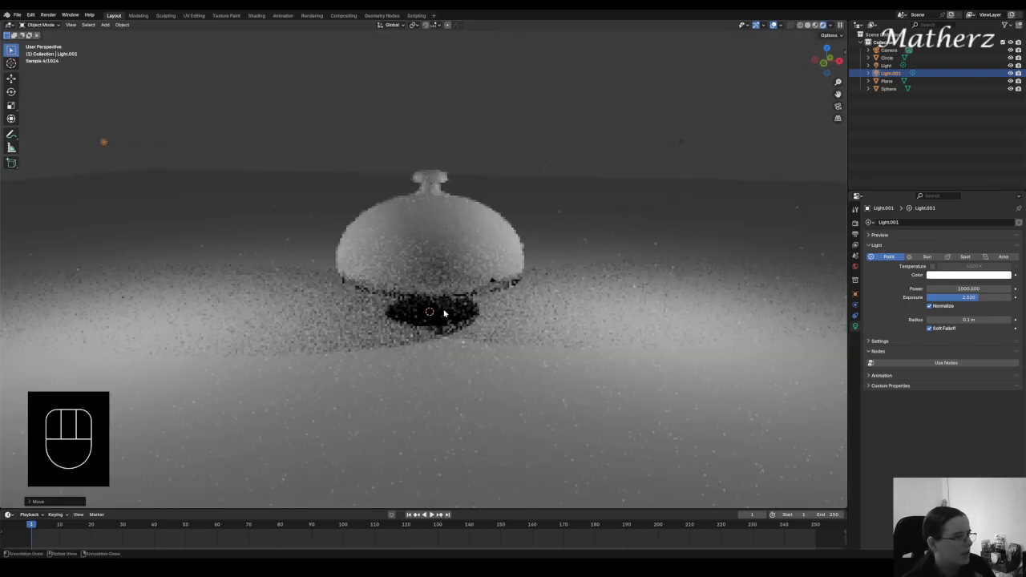
{"action": "scroll", "coordinate": [457, 299], "scroll_direction": "up", "scroll_amount": 2}
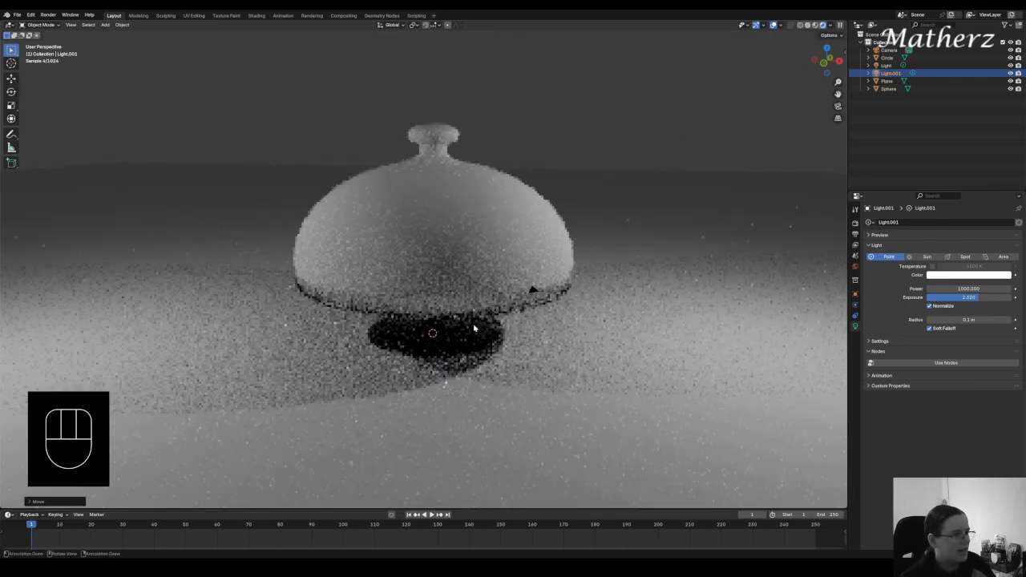
{"action": "left_click", "coordinate": [477, 329]}
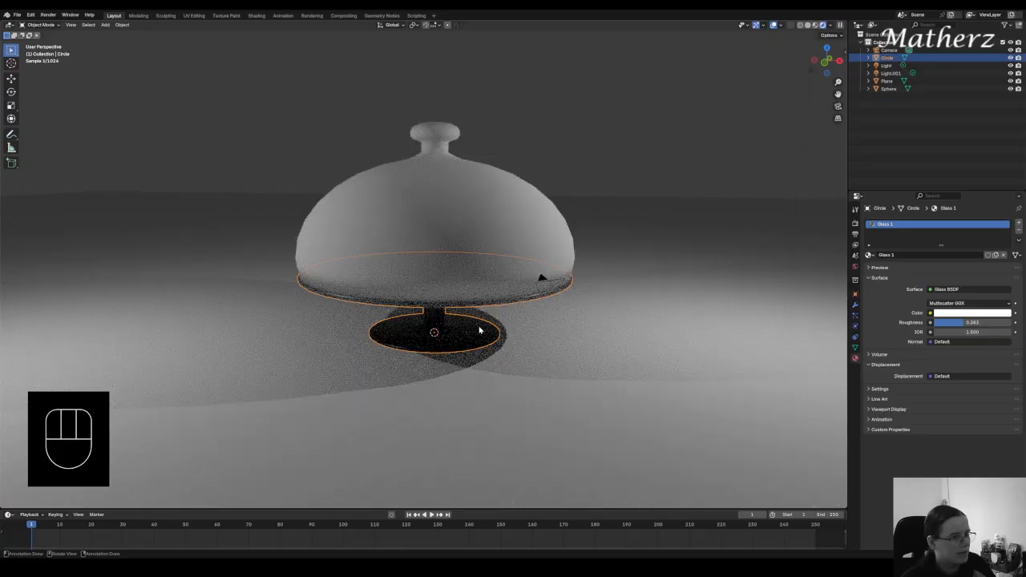
{"action": "left_click_drag", "start_coordinate": [961, 324], "coordinate": [938, 324]}
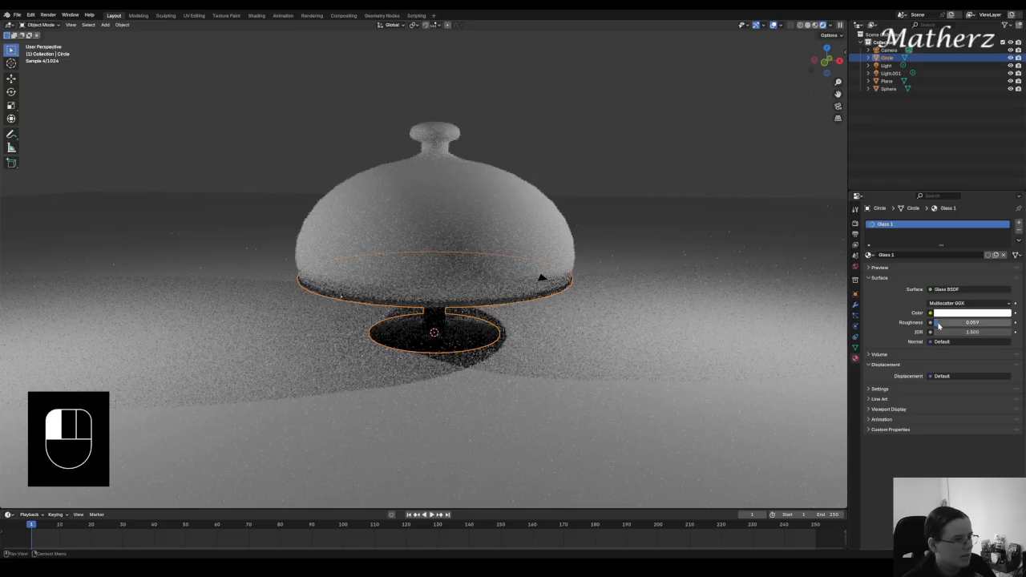
Add a new material to the dome cover and name it "glass 2".
{"action": "left_click", "coordinate": [484, 216]}
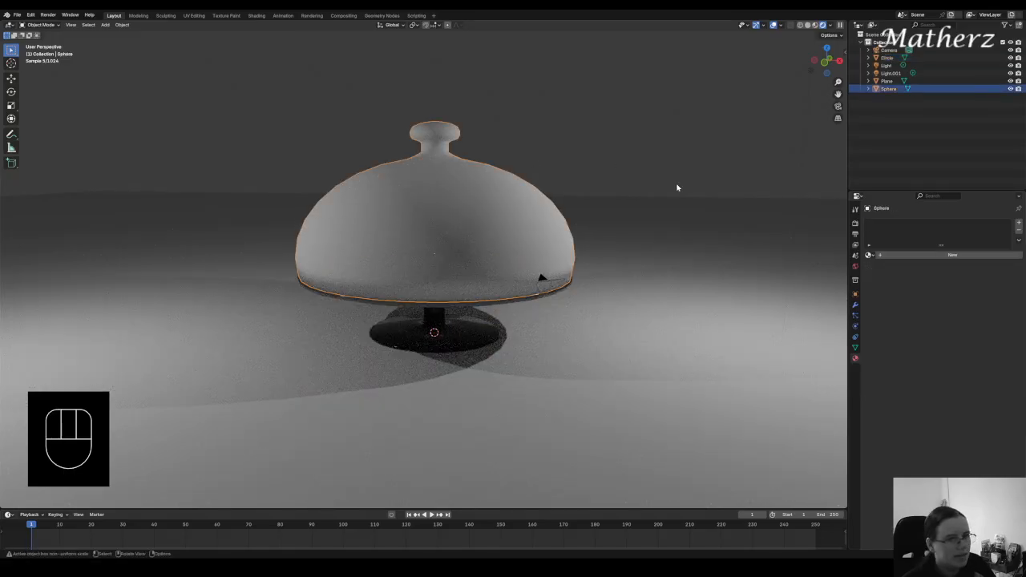
{"action": "left_click", "coordinate": [953, 255]}
{"action": "double_click", "coordinate": [903, 225]}
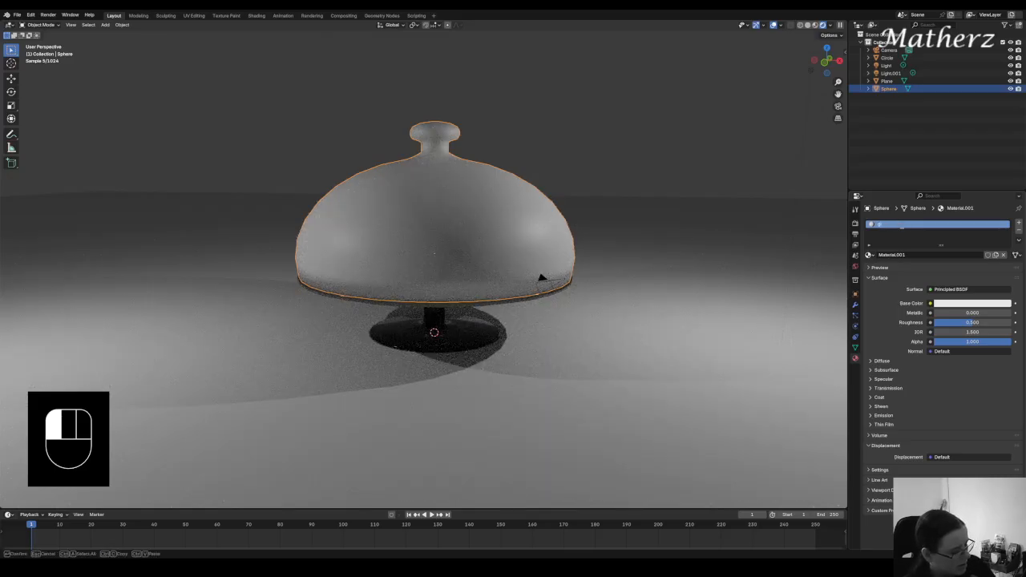
{"action": "type", "text": "glass 2"}
{"action": "key", "text": "Return"}
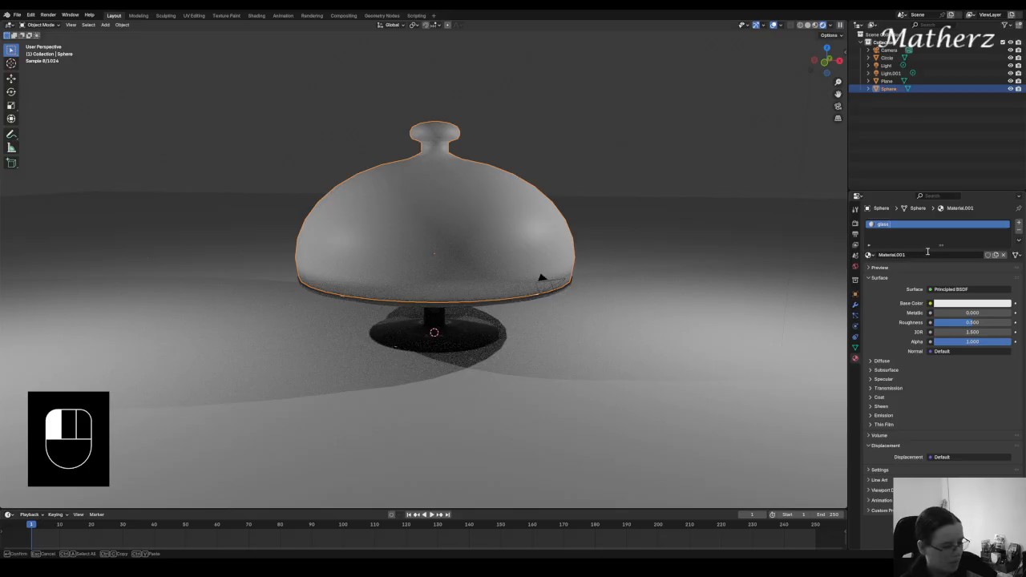
Set the glass 2 surface to Glass BSDF with a roughness of 0.
{"action": "left_click", "coordinate": [966, 290]}
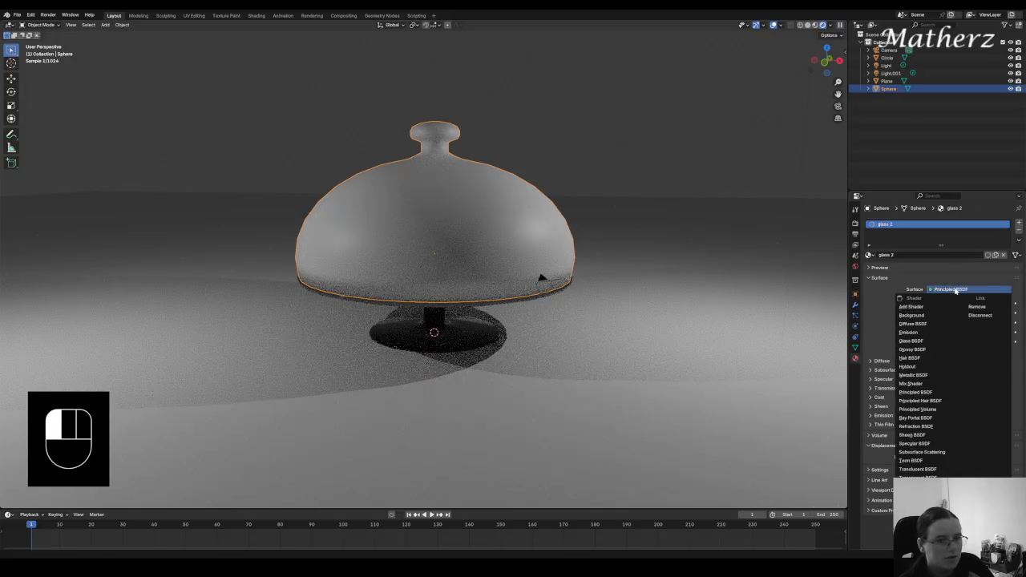
{"action": "left_click", "coordinate": [912, 341]}
{"action": "left_click_drag", "start_coordinate": [972, 323], "coordinate": [854, 314]}
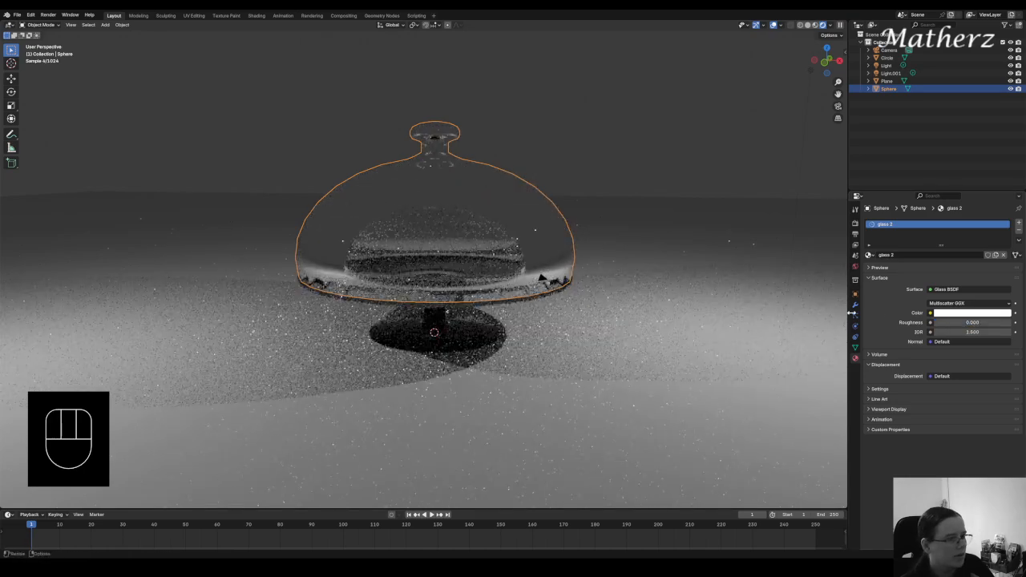
Lower the dome glass's IOR in stages, through 1.1 and 1.05, to 1.02.
{"action": "mouse_move", "coordinate": [969, 331]}
{"action": "left_mouse_down"}
{"action": "mouse_move", "coordinate": [959, 332]}
{"action": "mouse_move", "coordinate": [972, 332]}
{"action": "left_mouse_up"}
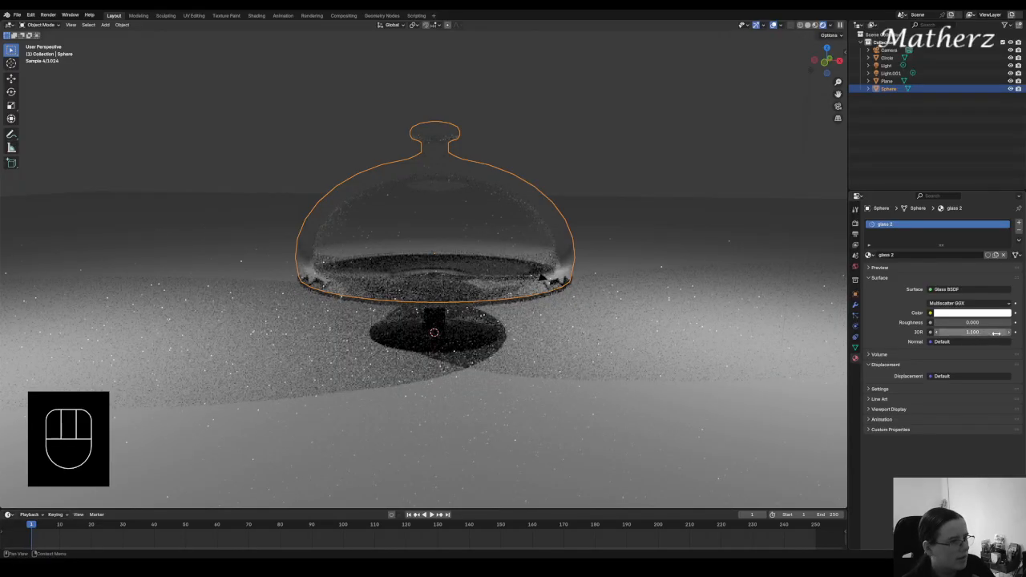
{"action": "left_click", "coordinate": [972, 332]}
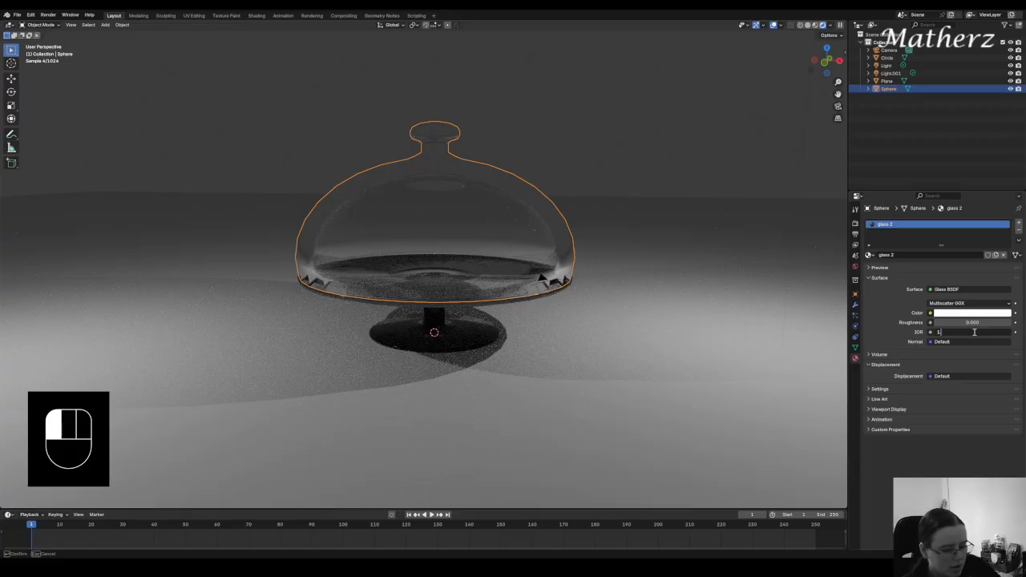
{"action": "type", "text": "1.05"}
{"action": "key", "text": "Return"}
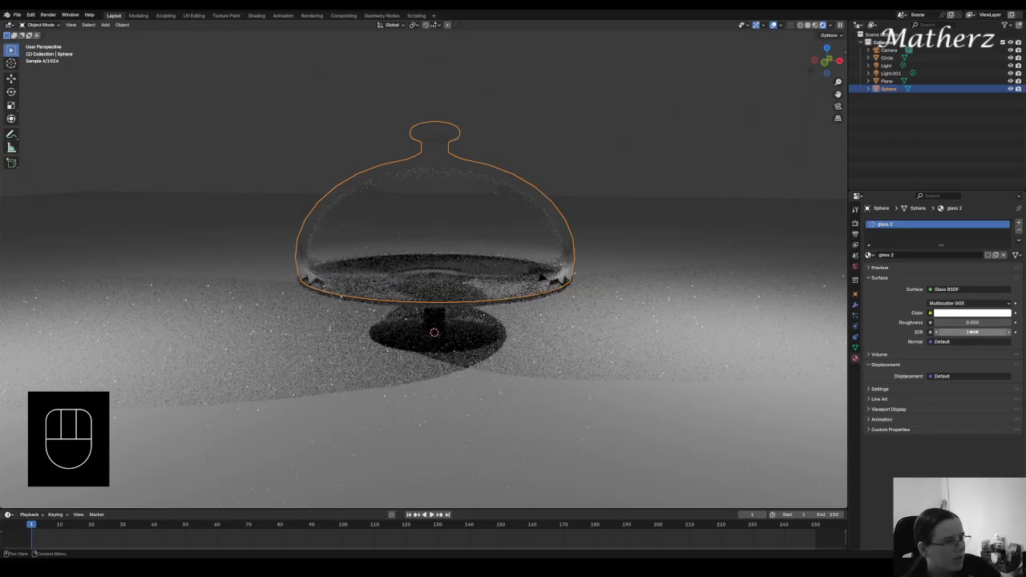
{"action": "left_click_drag", "start_coordinate": [975, 332], "coordinate": [974, 332]}
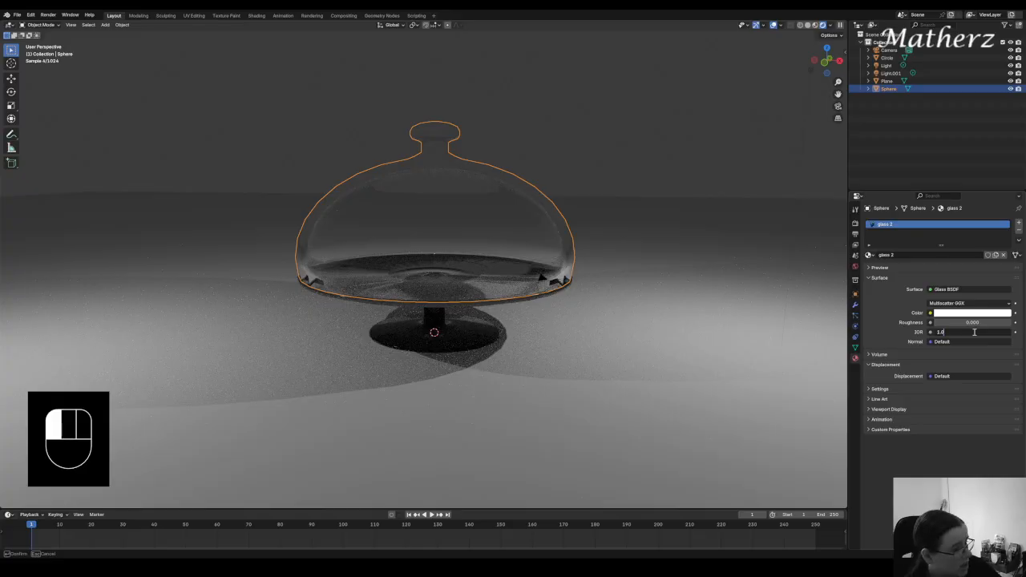
{"action": "key", "text": "Return"}
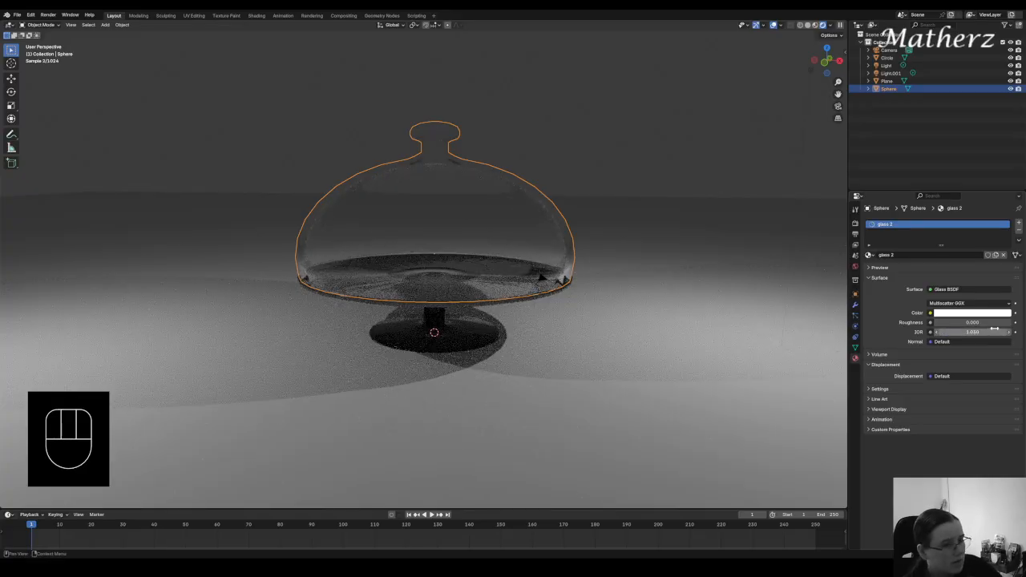
{"action": "left_click", "coordinate": [984, 333]}
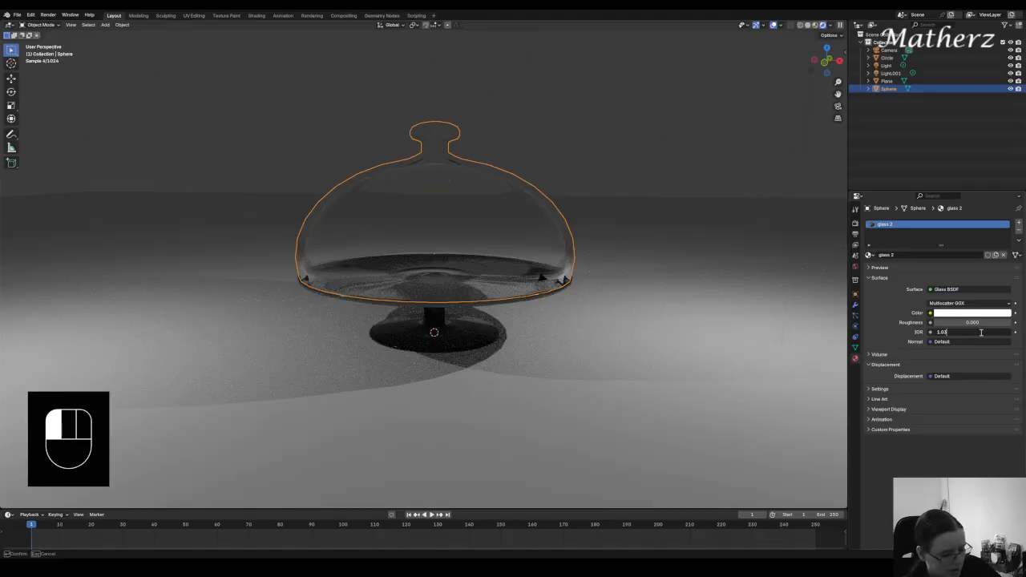
{"action": "key", "text": "Return"}
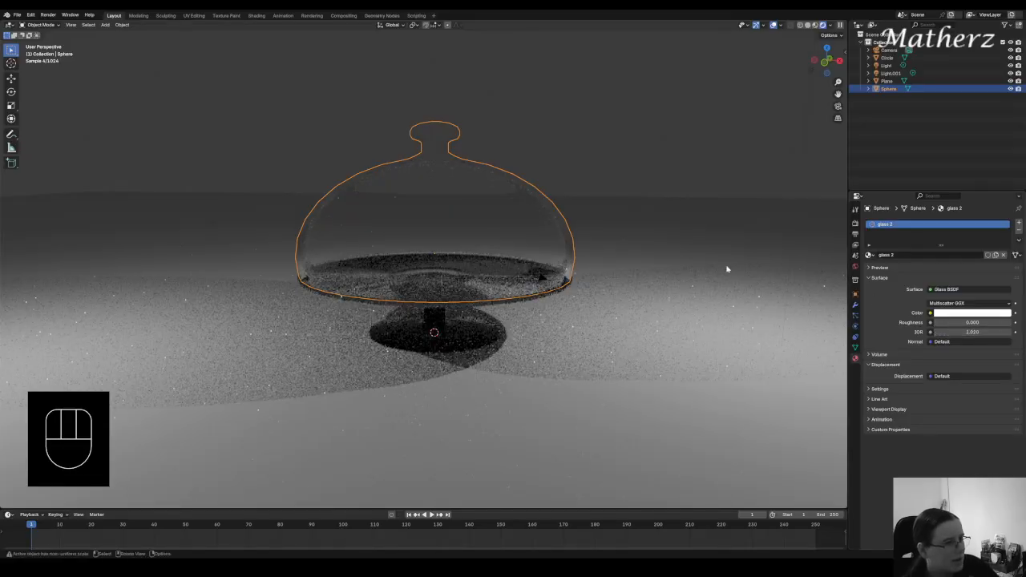
Select the ground plane and scale it up further so it extends farther toward the horizon.
{"action": "left_click", "coordinate": [536, 163]}
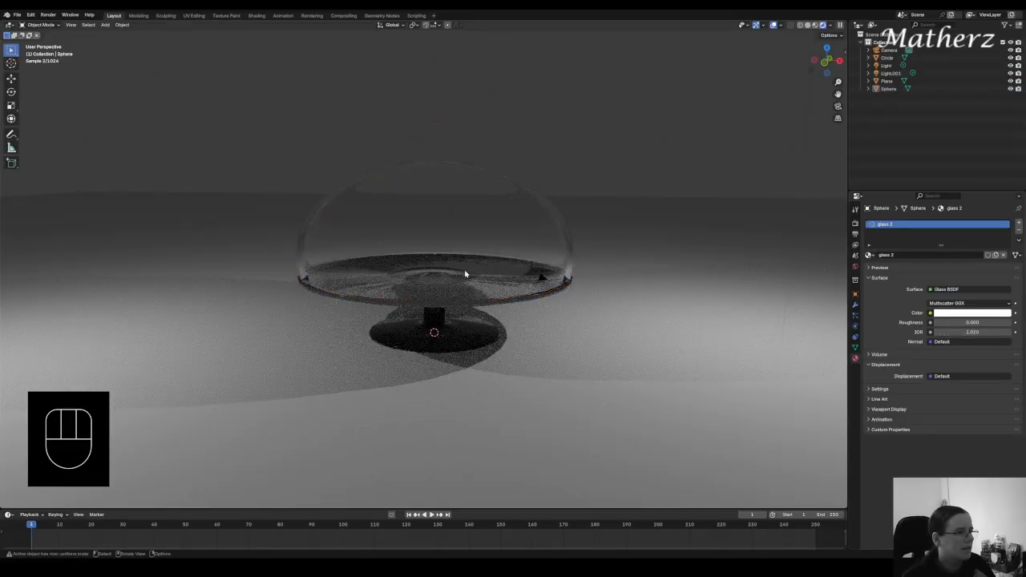
{"action": "mouse_move", "coordinate": [609, 267]}
{"action": "middle_mouse_down"}
{"action": "mouse_move", "coordinate": [603, 345]}
{"action": "mouse_move", "coordinate": [605, 268]}
{"action": "middle_mouse_up"}
{"action": "left_click", "coordinate": [601, 209]}
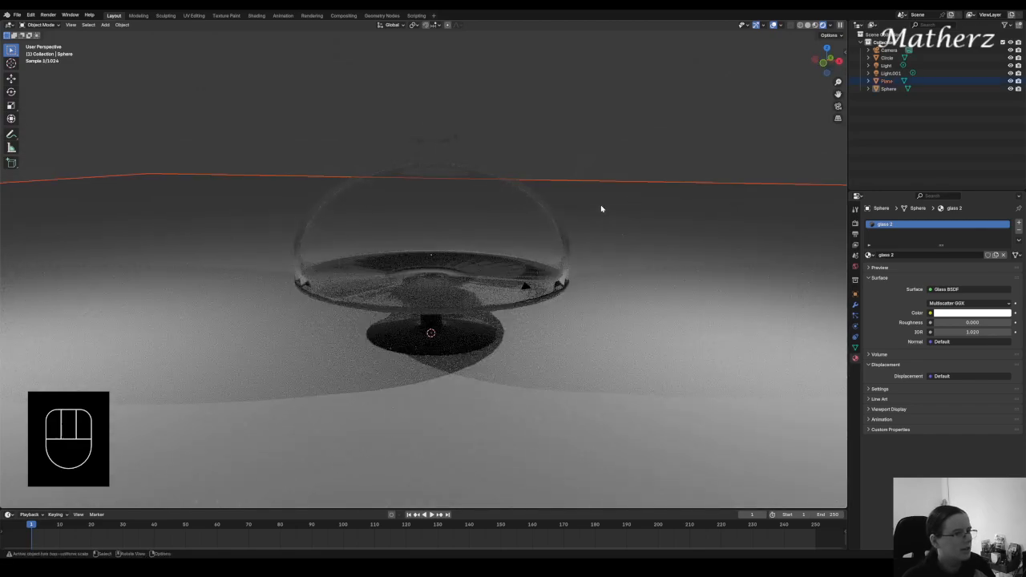
{"action": "key", "text": "s"}
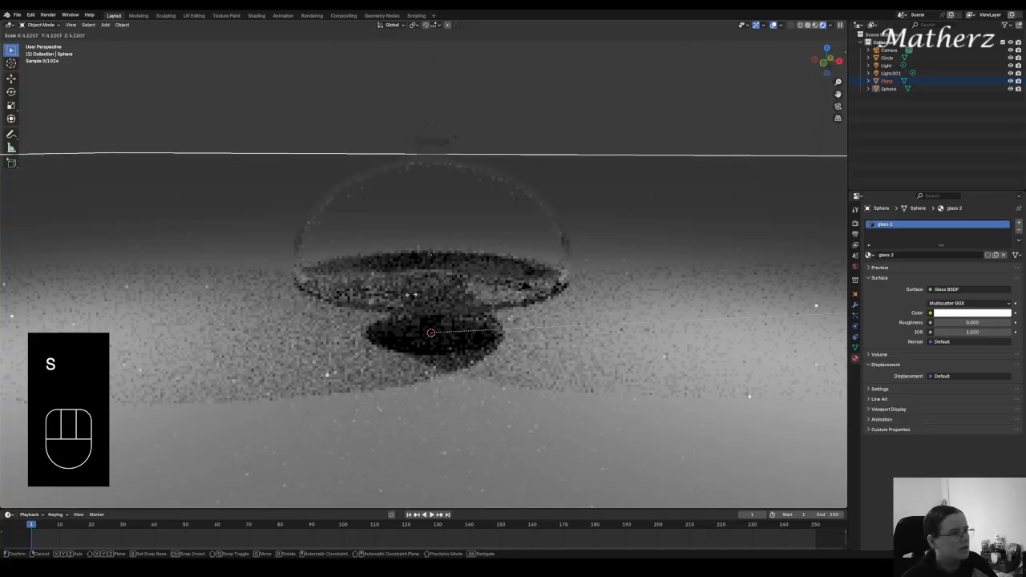
{"action": "left_click", "coordinate": [813, 259]}
{"action": "left_click", "coordinate": [971, 313]}
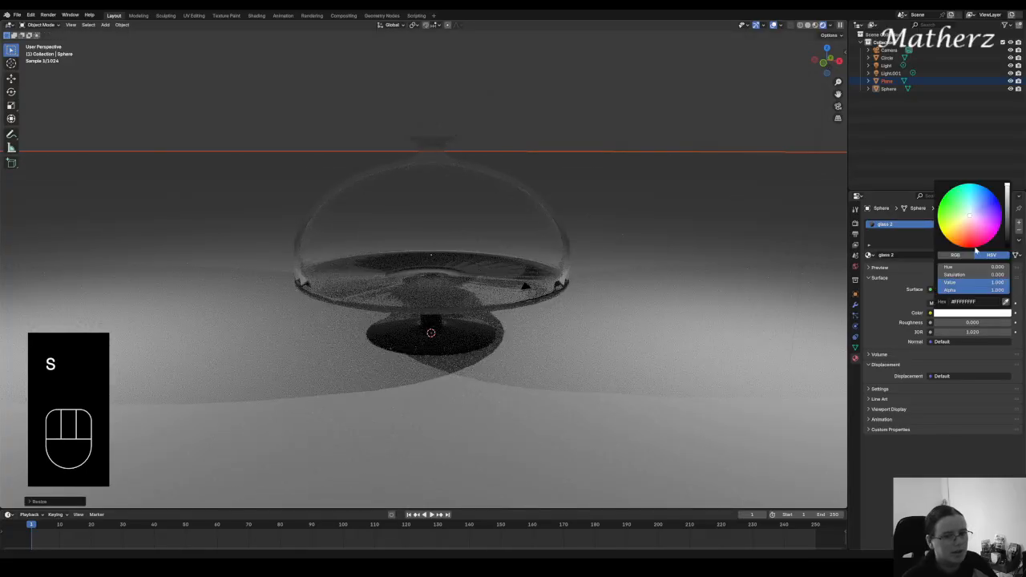
{"action": "left_click", "coordinate": [986, 223]}
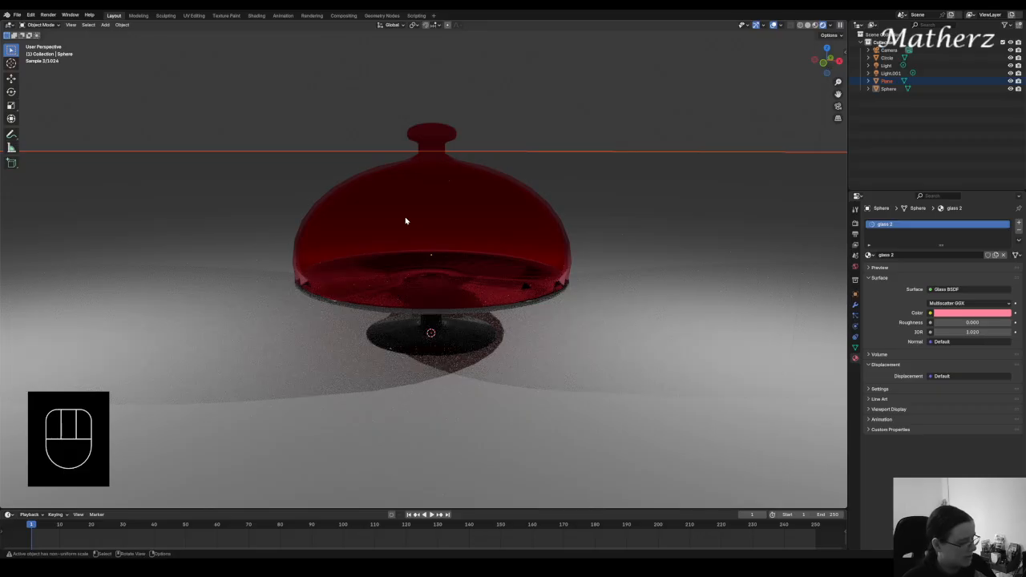
{"action": "key", "text": "ctrl+z"}
{"action": "key", "text": "ctrl+z"}
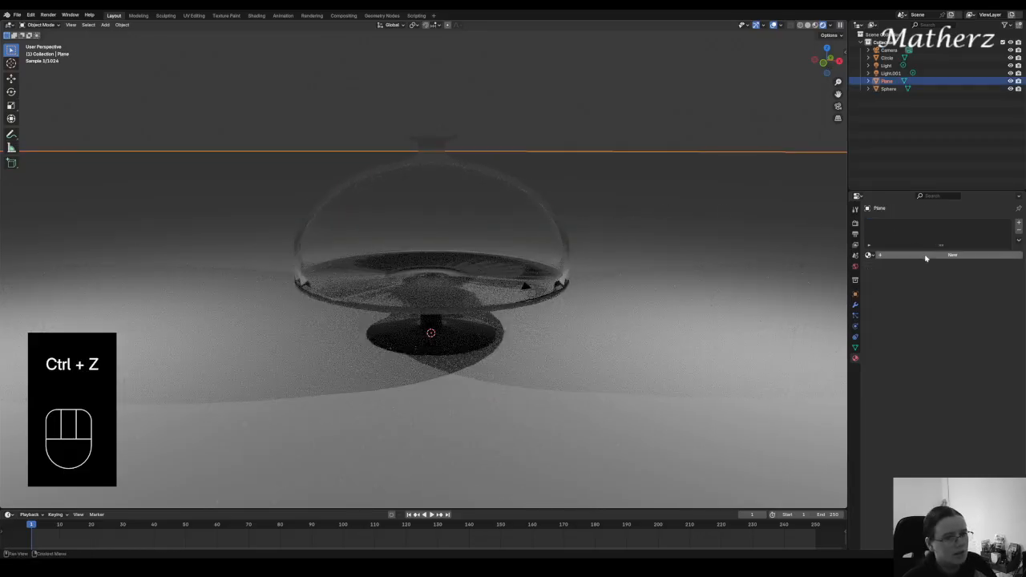
Add a new material to the ground plane and set its base color to pink.
{"action": "left_click", "coordinate": [925, 256]}
{"action": "left_click", "coordinate": [963, 304]}
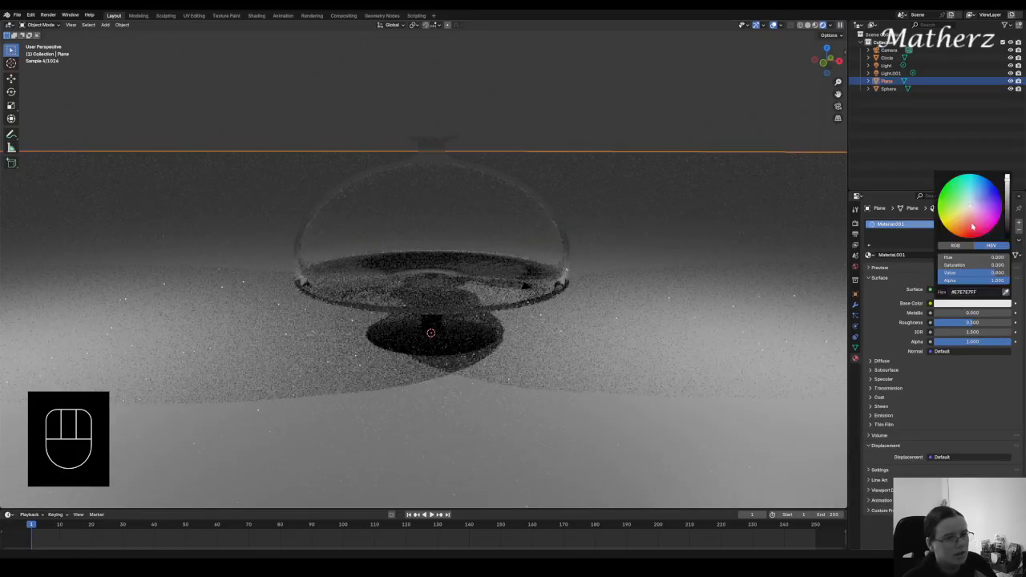
{"action": "left_click_drag", "start_coordinate": [972, 226], "coordinate": [970, 227]}
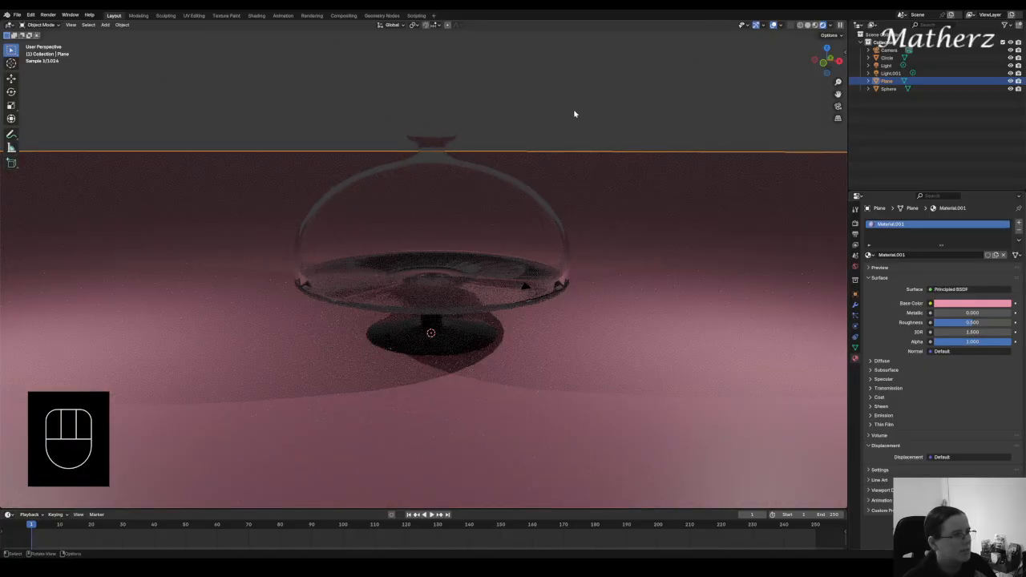
Change the world background color to a light grayish green.
{"action": "left_click", "coordinate": [855, 266]}
{"action": "left_click", "coordinate": [972, 272]}
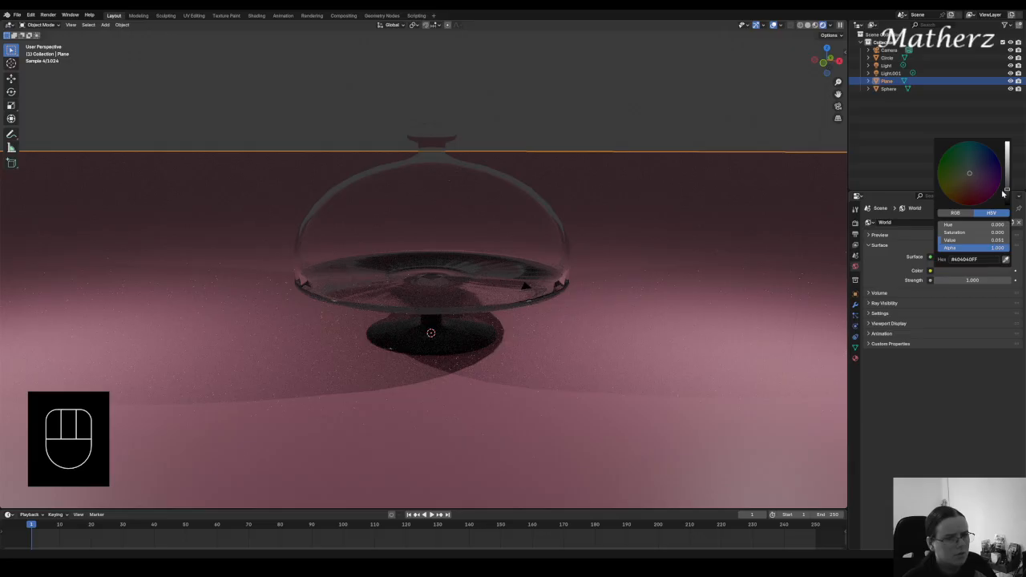
{"action": "left_click_drag", "start_coordinate": [1008, 176], "coordinate": [967, 169]}
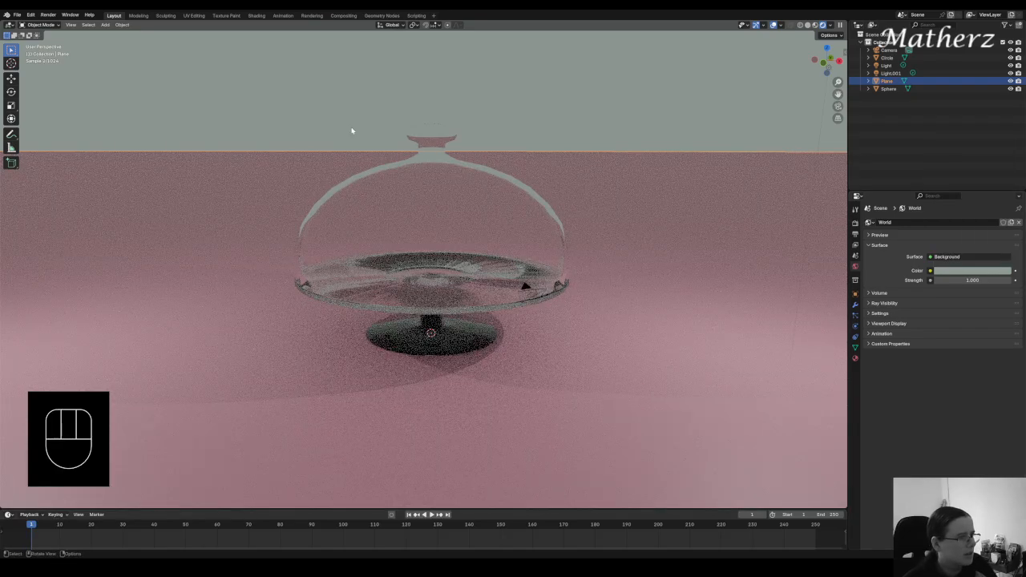
Lower the ground plane along Z to the underside of the pedestal base, and select the cake stand.
{"action": "middle_click_drag", "start_coordinate": [553, 264], "coordinate": [531, 265]}
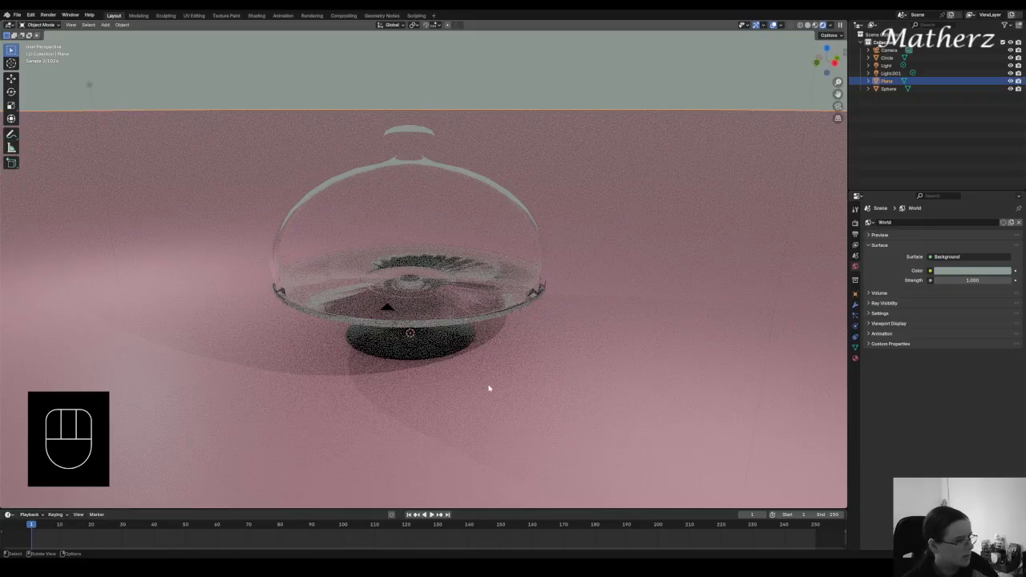
{"action": "key", "text": "g"}
{"action": "middle_click_drag", "start_coordinate": [489, 385], "coordinate": [491, 394]}
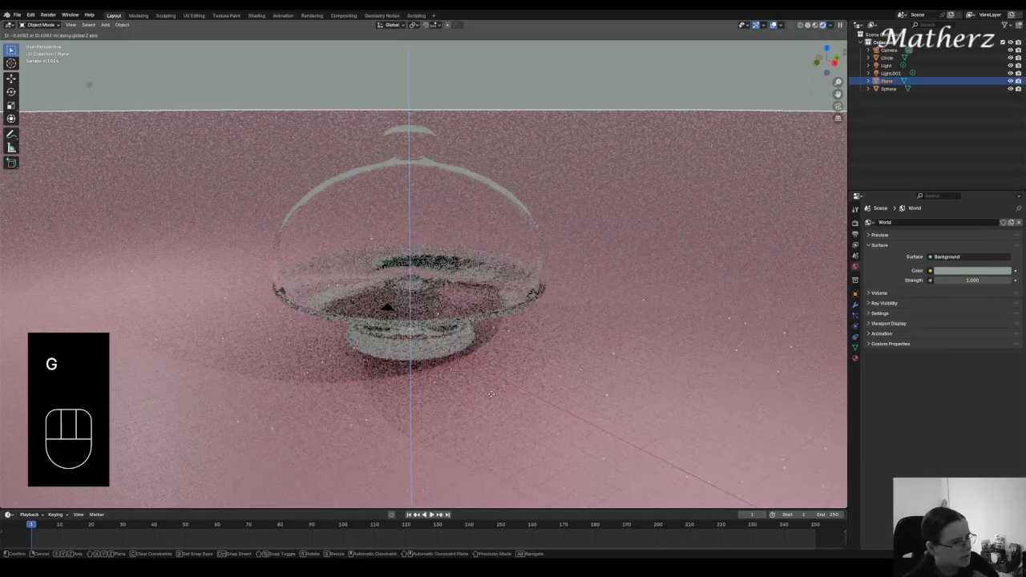
{"action": "left_click", "coordinate": [491, 394]}
{"action": "left_click", "coordinate": [457, 345]}
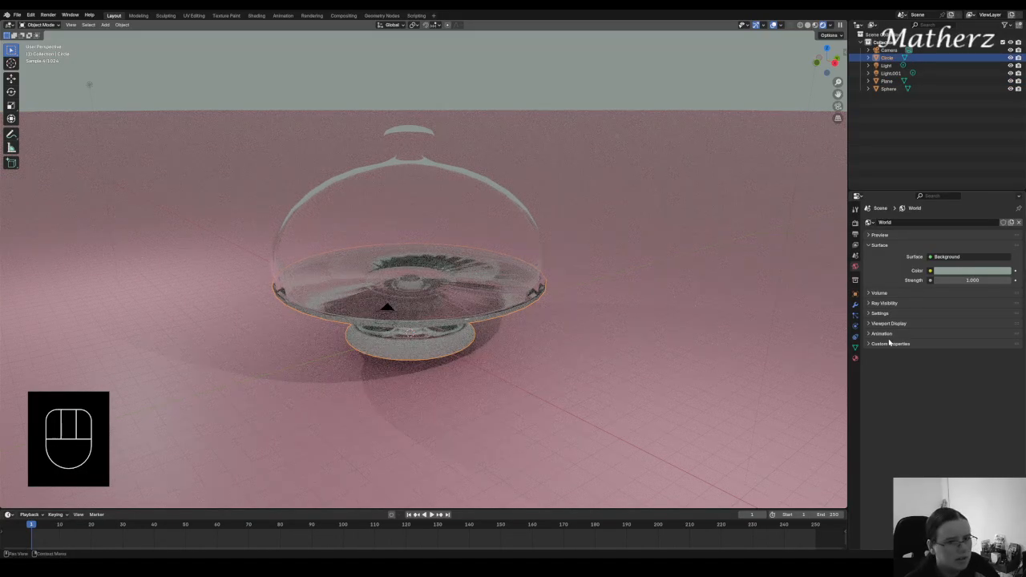
Adjust the roughness of the cake stand's Glass 1 material to about 0.085.
{"action": "left_click", "coordinate": [855, 358]}
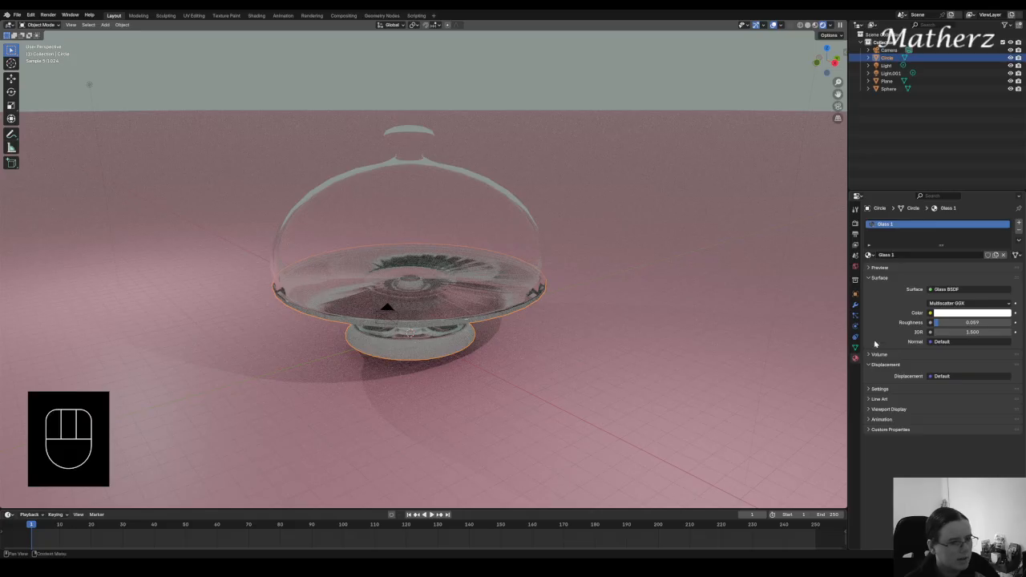
{"action": "left_click_drag", "start_coordinate": [942, 320], "coordinate": [965, 321]}
{"action": "left_click_drag", "start_coordinate": [972, 322], "coordinate": [987, 323]}
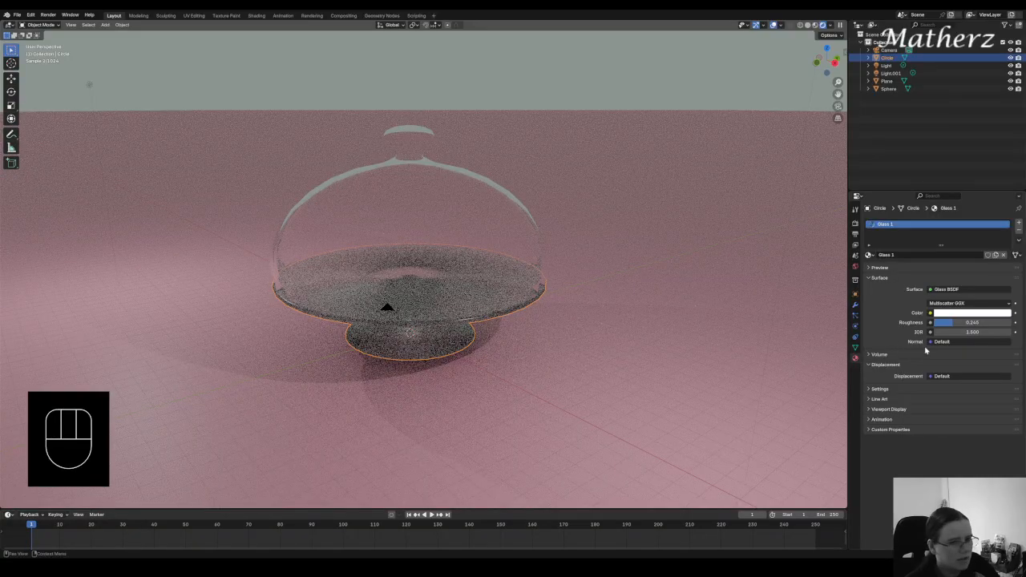
{"action": "left_click_drag", "start_coordinate": [952, 323], "coordinate": [879, 324]}
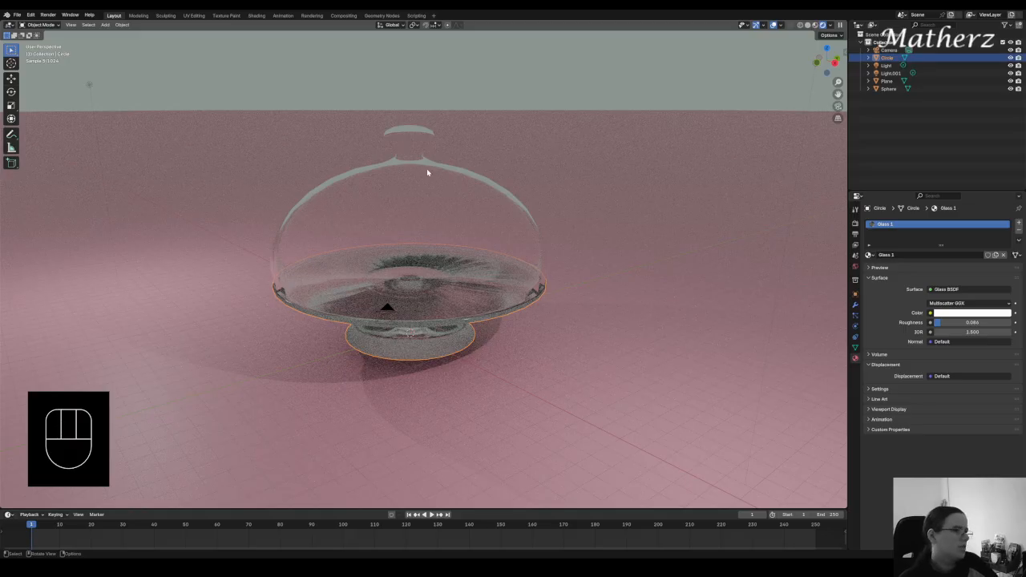
Switch the viewport to Material Preview shading and delete both point lights from the scene.
{"action": "scroll", "coordinate": [424, 216], "scroll_direction": "down", "scroll_amount": 2}
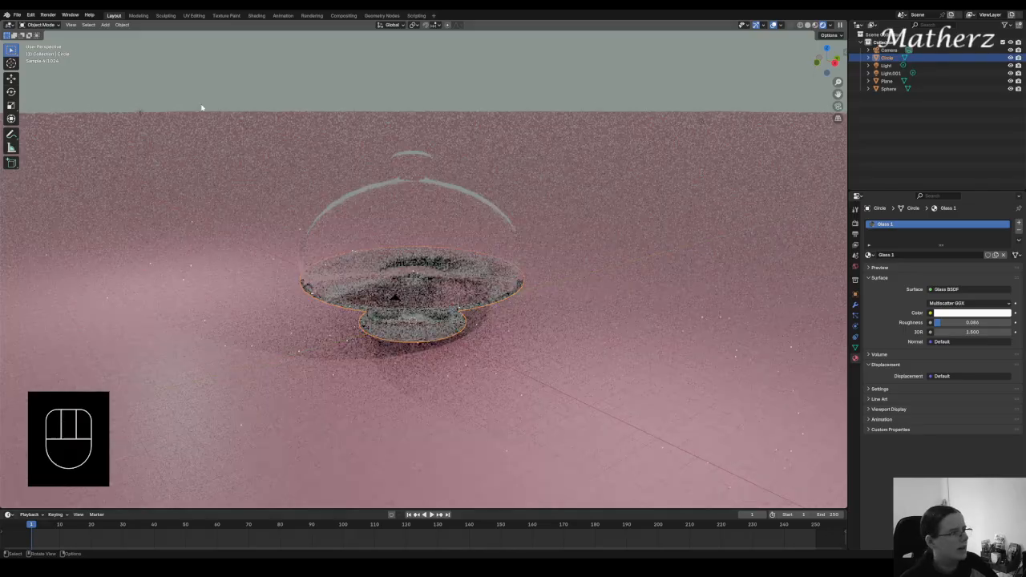
{"action": "left_click", "coordinate": [140, 112]}
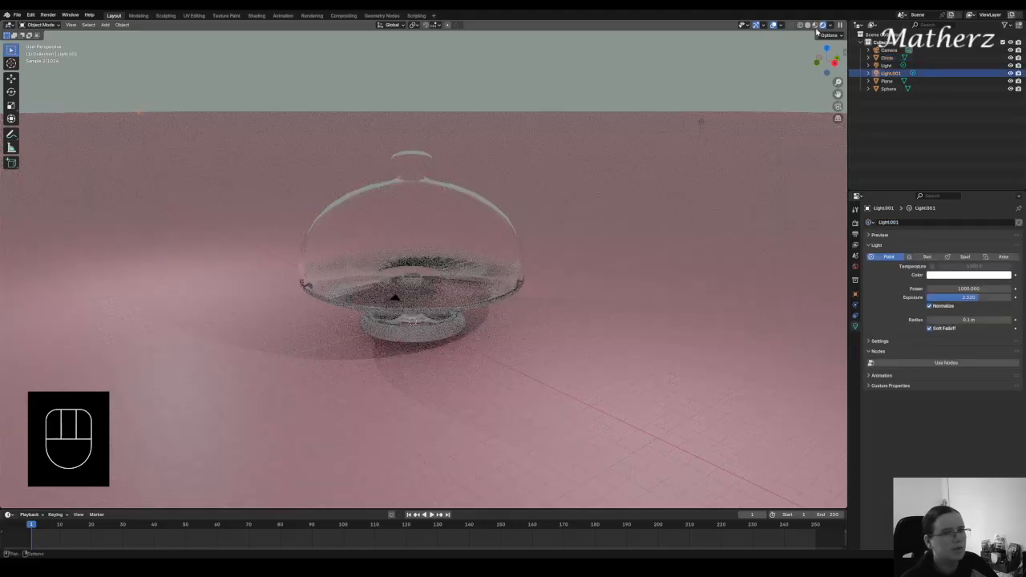
{"action": "left_click", "coordinate": [814, 25]}
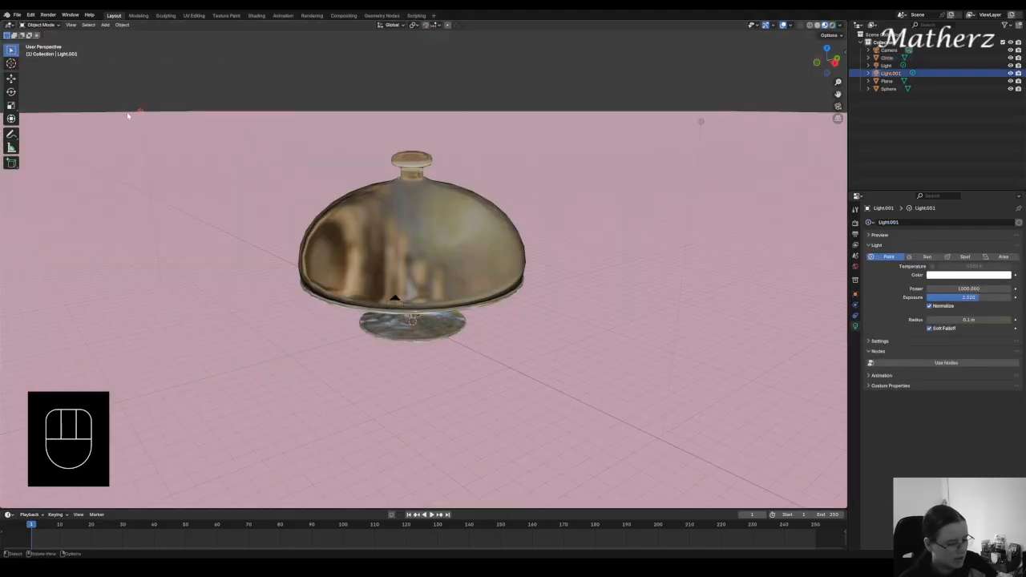
{"action": "key", "text": "Delete"}
{"action": "scroll", "coordinate": [161, 101], "scroll_direction": "down", "scroll_amount": 4}
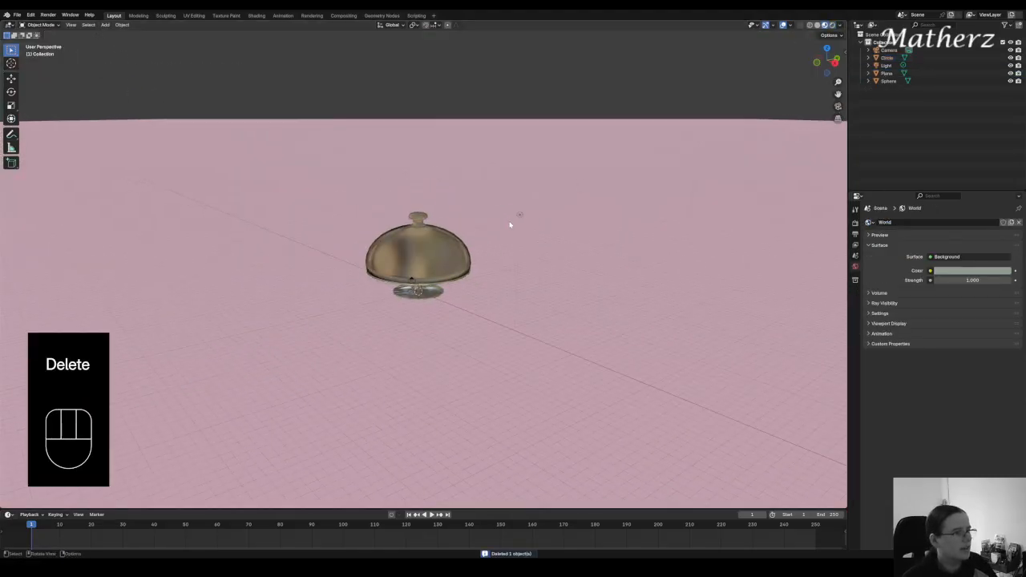
{"action": "left_click", "coordinate": [519, 217]}
{"action": "key", "text": "Delete"}
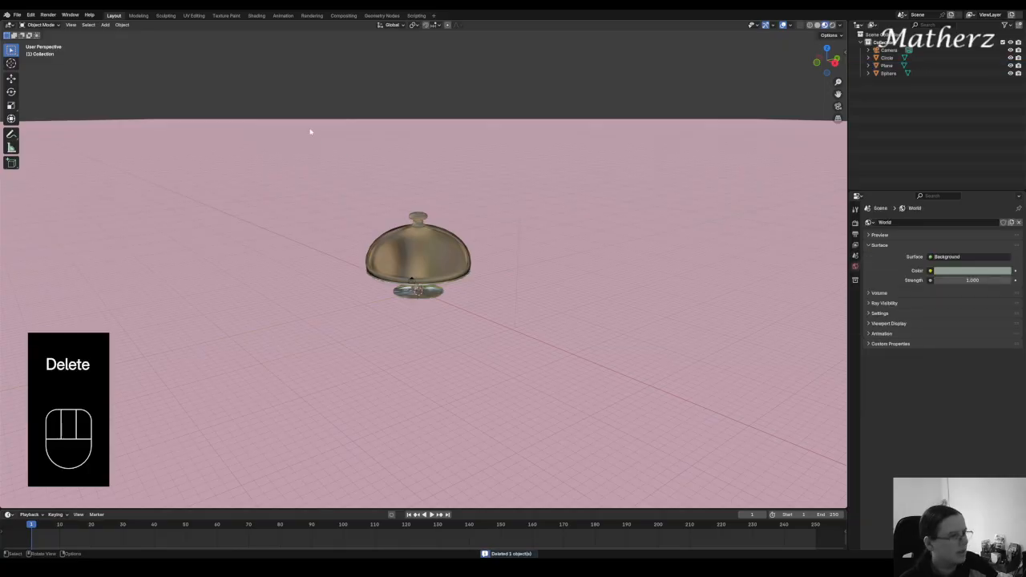
Add a mesh plane and raise it along the Z axis above the glass dome.
{"action": "left_click", "coordinate": [107, 25]}
{"action": "mouse_move", "coordinate": [112, 36]}
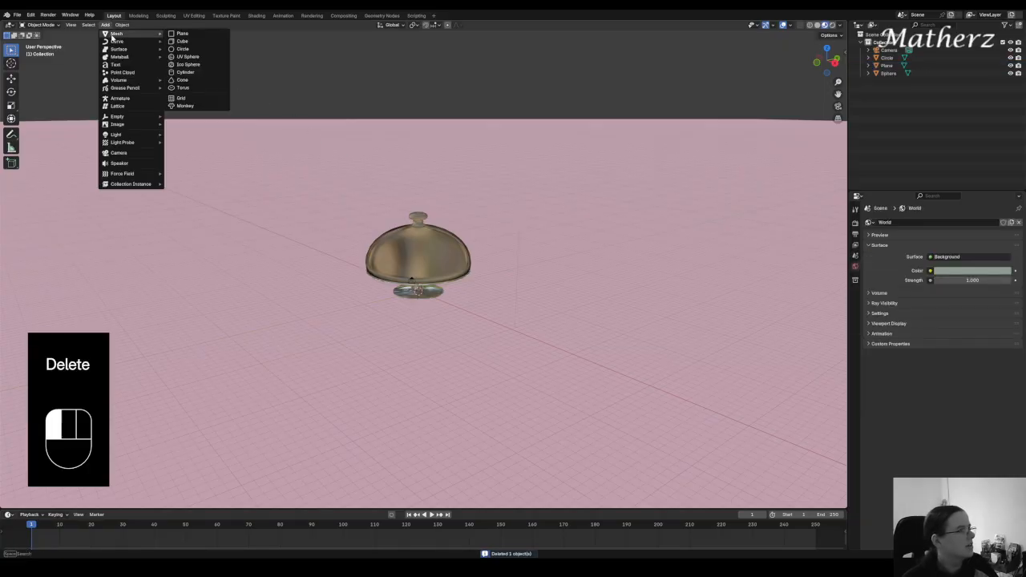
{"action": "left_click", "coordinate": [192, 33]}
{"action": "key", "text": "g"}
{"action": "left_click", "coordinate": [417, 121]}
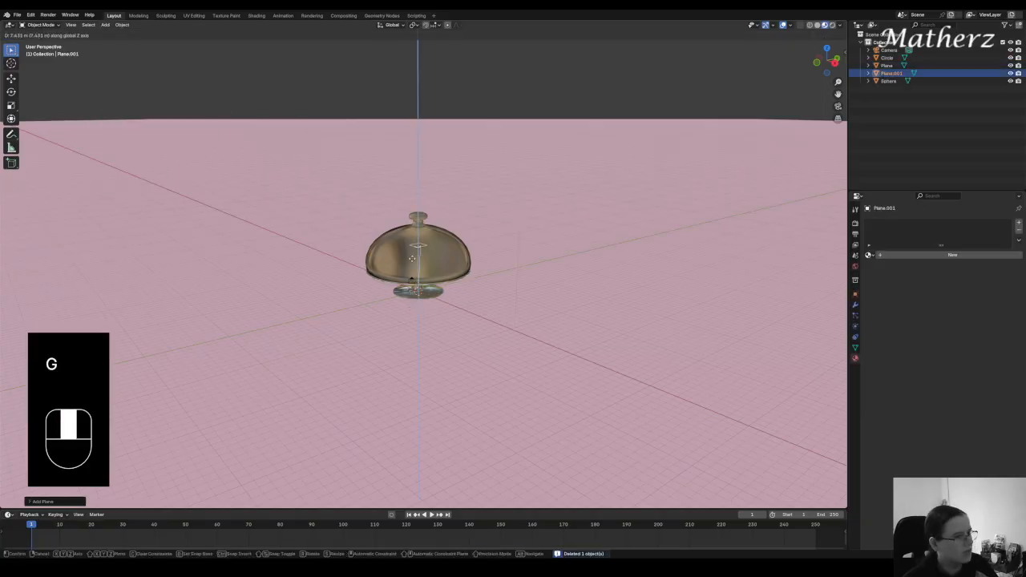
{"action": "middle_click_drag", "start_coordinate": [417, 121], "coordinate": [746, 361]}
Stretch the new plane along the X axis into a long narrow strip and raise it higher above the cake stand.
{"action": "key", "text": "s"}
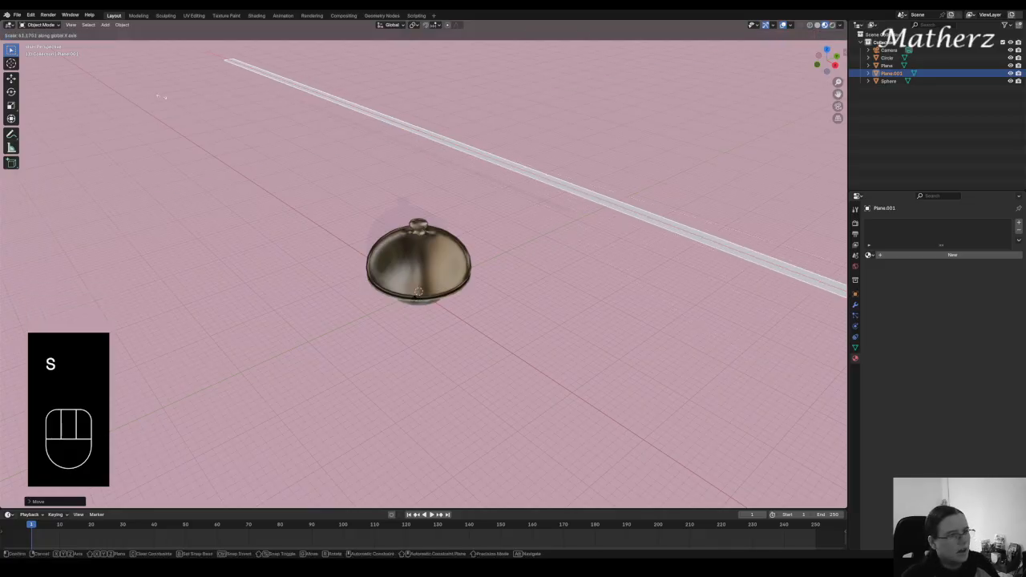
{"action": "left_click", "coordinate": [116, 107]}
{"action": "key", "text": "g"}
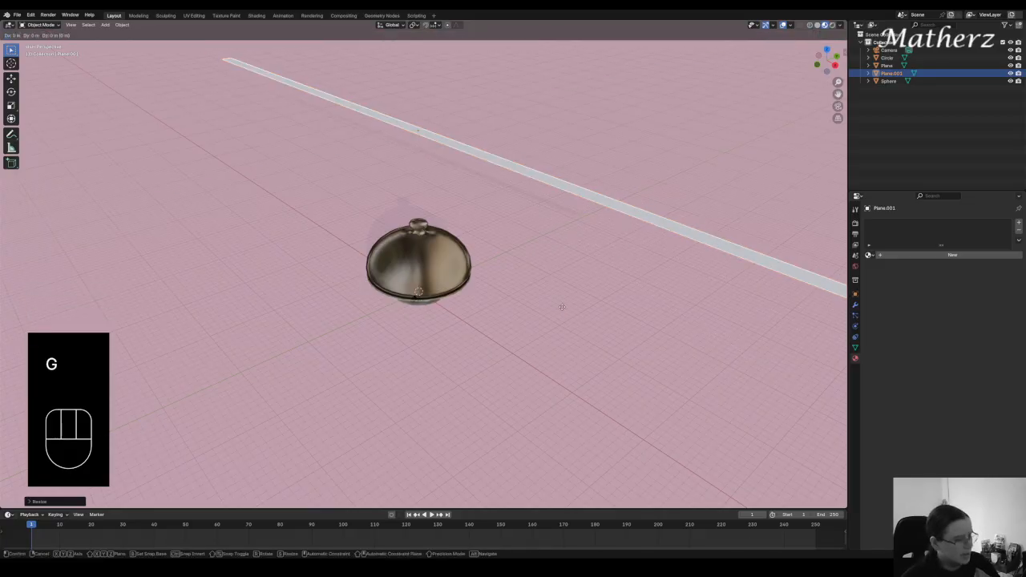
{"action": "middle_click_drag", "start_coordinate": [561, 312], "coordinate": [724, 246]}
{"action": "left_click", "coordinate": [690, 257]}
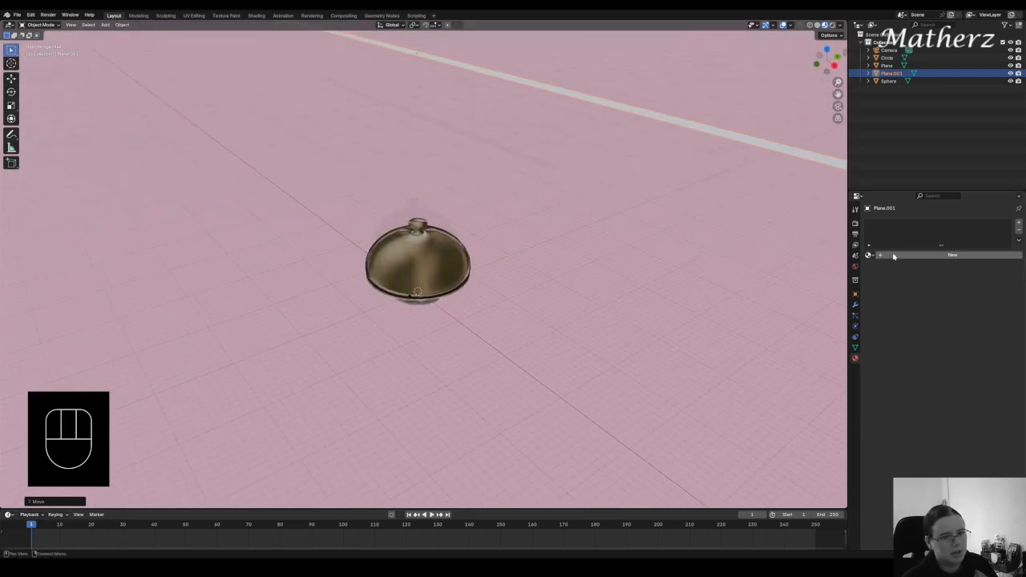
Give the strip a new material with an Emission surface at strength 13.7, and switch the viewport to Rendered shading.
{"action": "left_click", "coordinate": [951, 255]}
{"action": "left_click", "coordinate": [953, 291]}
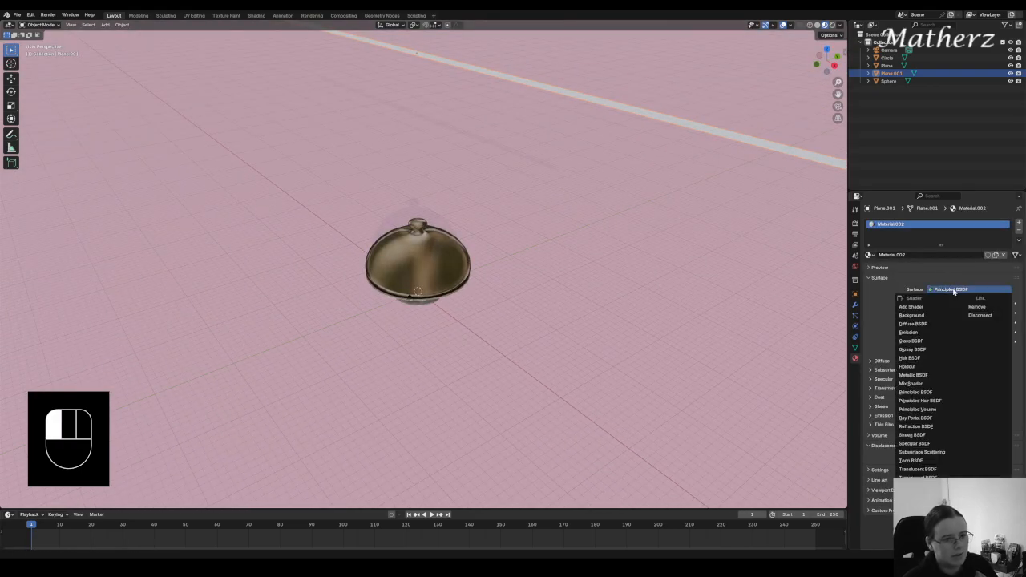
{"action": "left_click", "coordinate": [924, 333]}
{"action": "left_click_drag", "start_coordinate": [962, 313], "coordinate": [1003, 313]}
{"action": "left_click", "coordinate": [835, 25]}
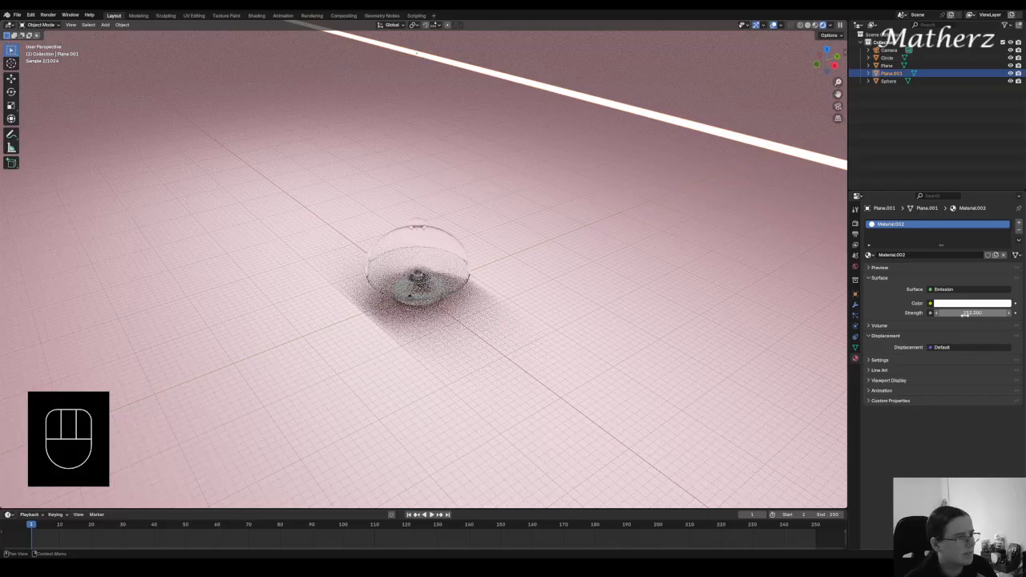
{"action": "left_click_drag", "start_coordinate": [965, 313], "coordinate": [841, 313]}
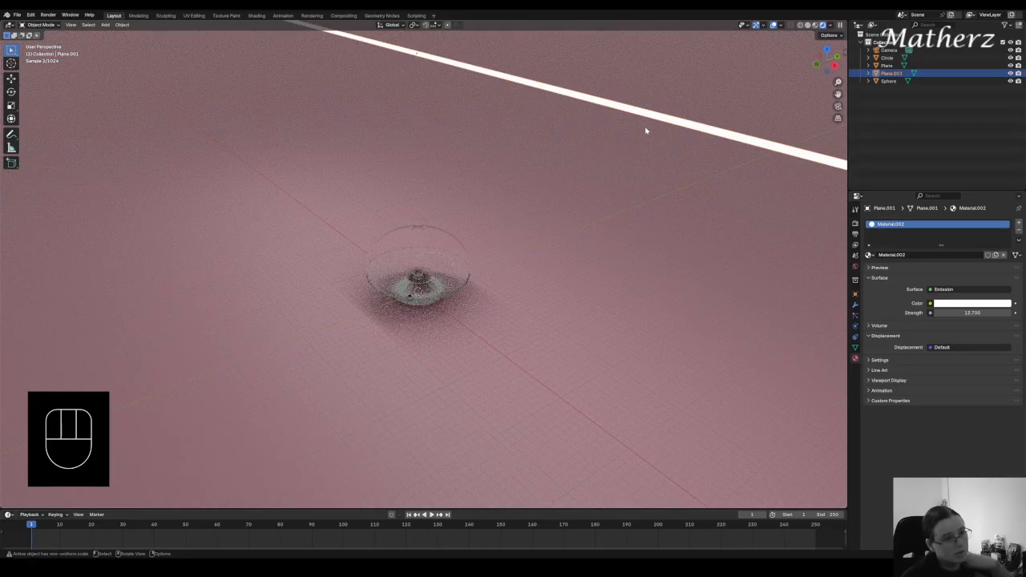
Duplicate the glowing strip six times along the Y axis to form a row of parallel, evenly spaced light strips.
{"action": "key", "text": "shift+d"}
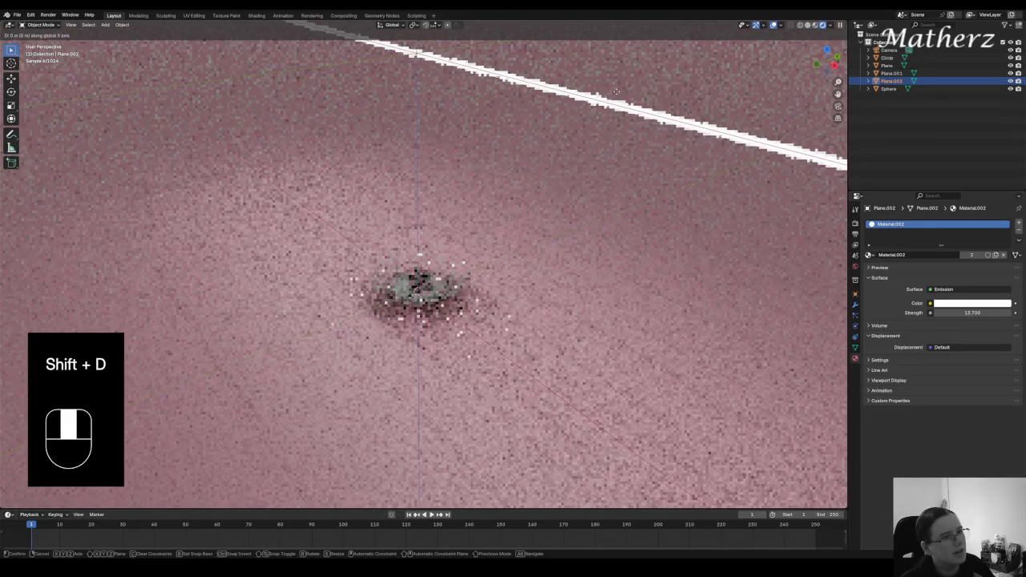
{"action": "left_click", "coordinate": [600, 97]}
{"action": "key", "text": "shift+d"}
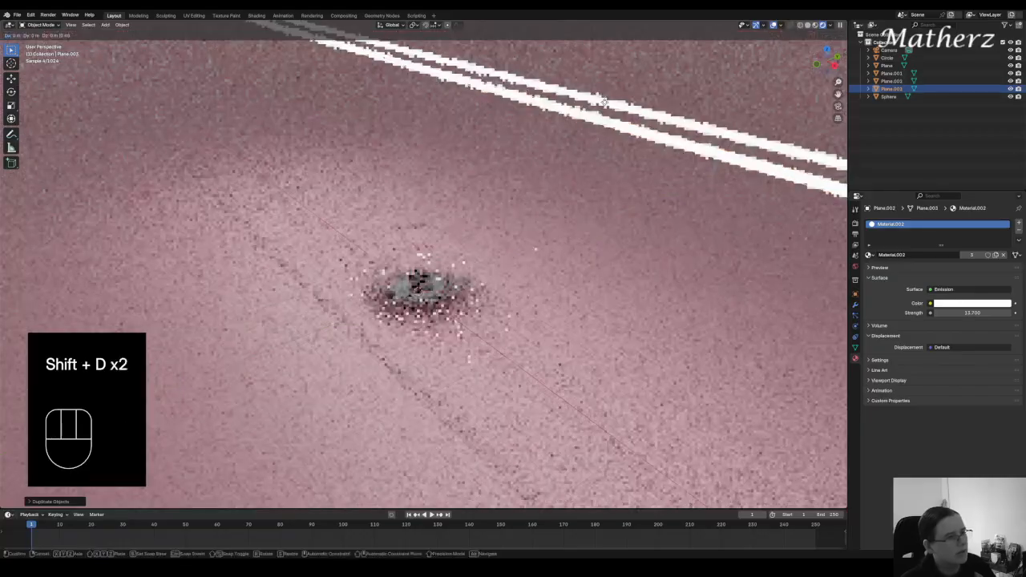
{"action": "middle_click", "coordinate": [574, 110]}
{"action": "left_click", "coordinate": [568, 115]}
{"action": "key", "text": "shift+d"}
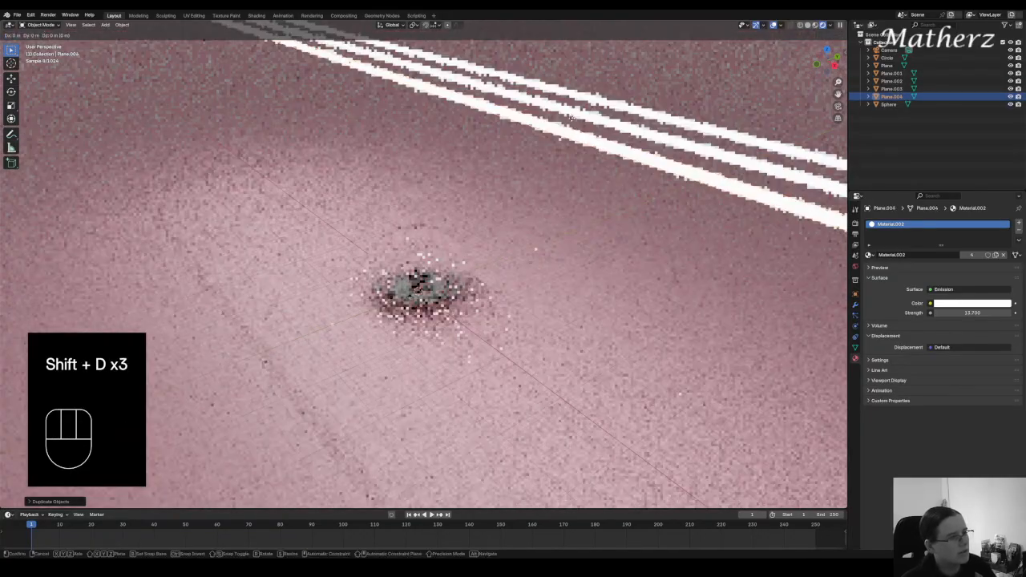
{"action": "middle_click", "coordinate": [553, 122]}
{"action": "left_click", "coordinate": [534, 128]}
{"action": "key", "text": "shift+d"}
{"action": "middle_click", "coordinate": [521, 134]}
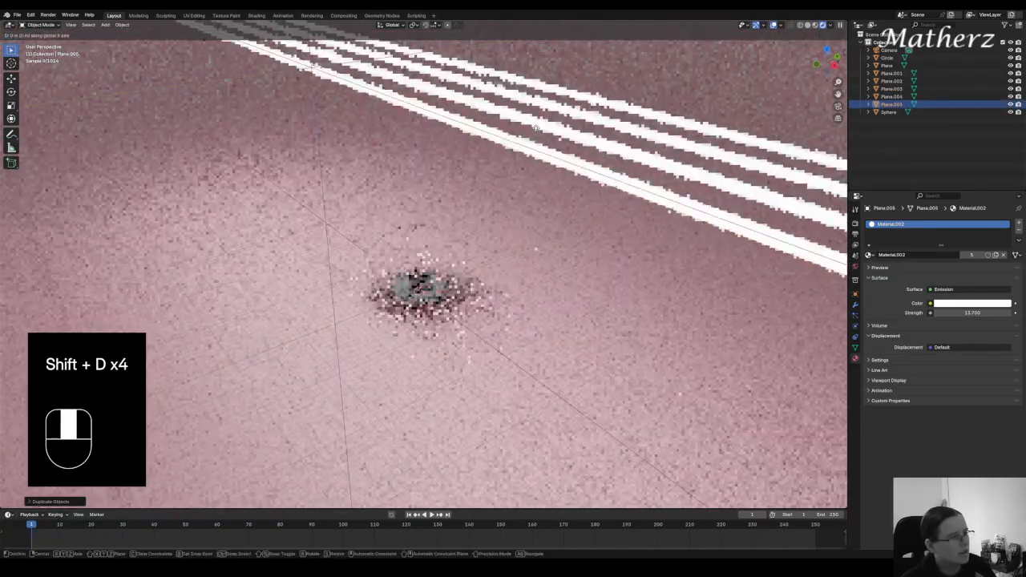
{"action": "left_click", "coordinate": [497, 144]}
{"action": "key", "text": "shift+d"}
{"action": "middle_click", "coordinate": [485, 147]}
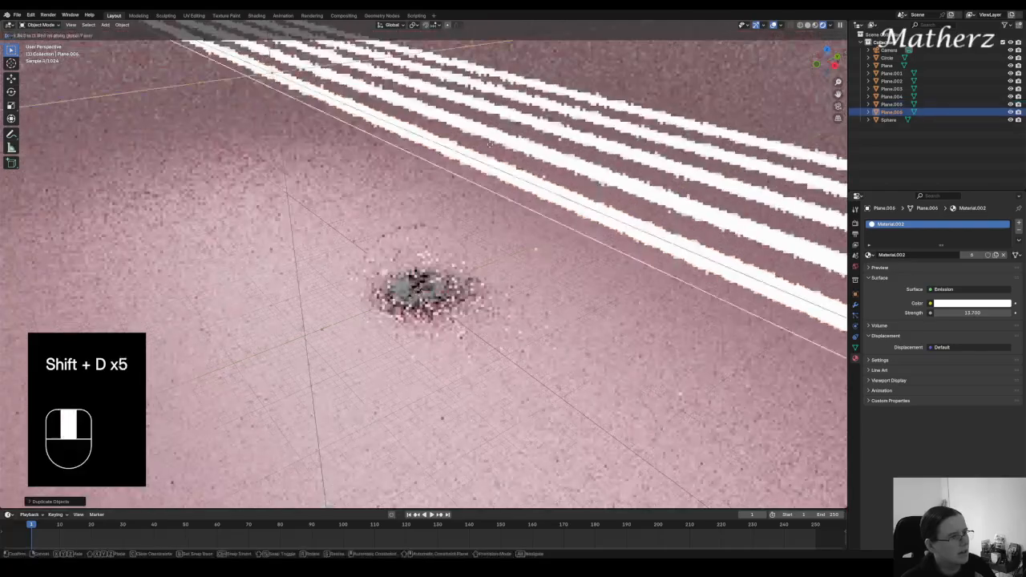
{"action": "left_click", "coordinate": [461, 148]}
{"action": "key", "text": "shift+d"}
{"action": "middle_click", "coordinate": [453, 151]}
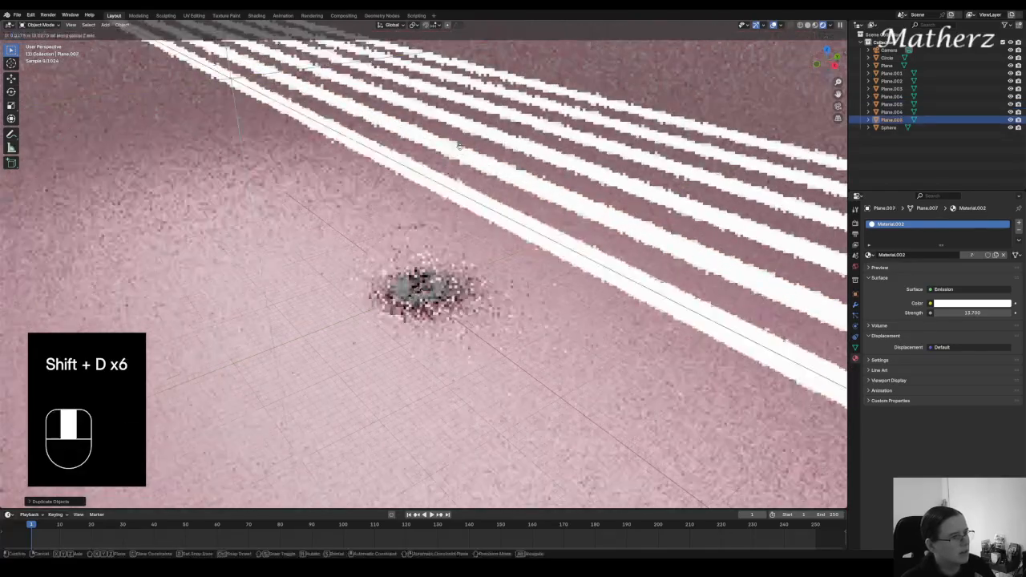
{"action": "left_click", "coordinate": [418, 164]}
{"action": "key", "text": "shift+d"}
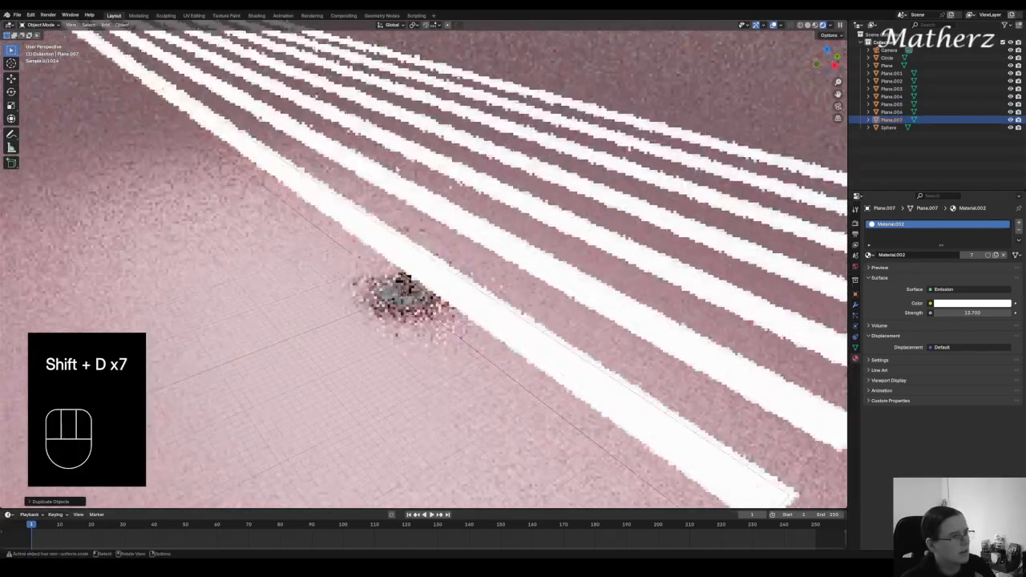
Examine how the light strips illuminate and reflect in the rendered glass dome and stand.
{"action": "middle_click_drag", "start_coordinate": [441, 315], "coordinate": [485, 284]}
{"action": "scroll", "coordinate": [469, 353], "scroll_direction": "up", "scroll_amount": 4}
{"action": "scroll", "coordinate": [465, 346], "scroll_direction": "up", "scroll_amount": 2}
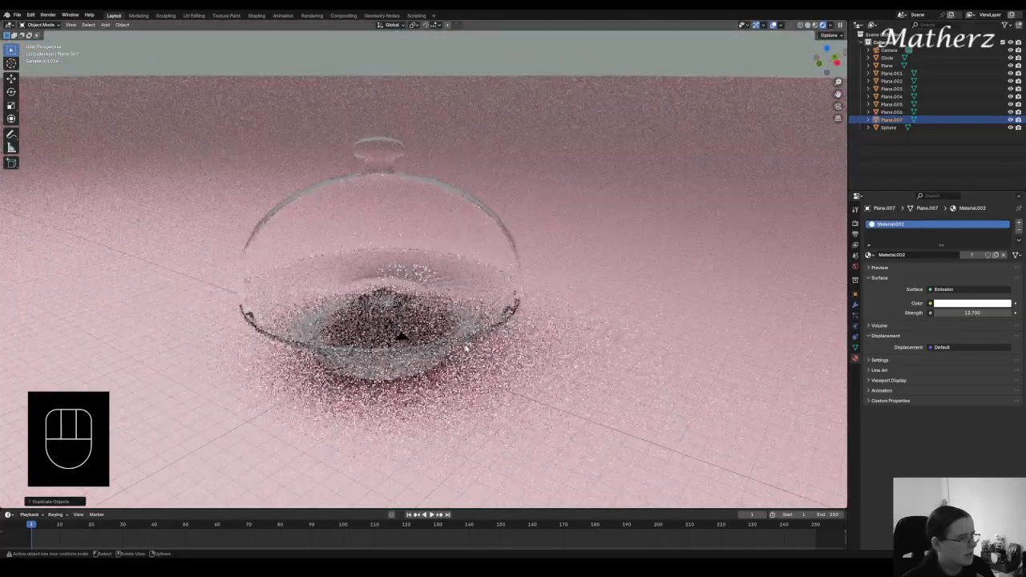
{"action": "middle_click_drag", "start_coordinate": [465, 346], "coordinate": [467, 367]}
{"action": "scroll", "coordinate": [474, 355], "scroll_direction": "down", "scroll_amount": 3}
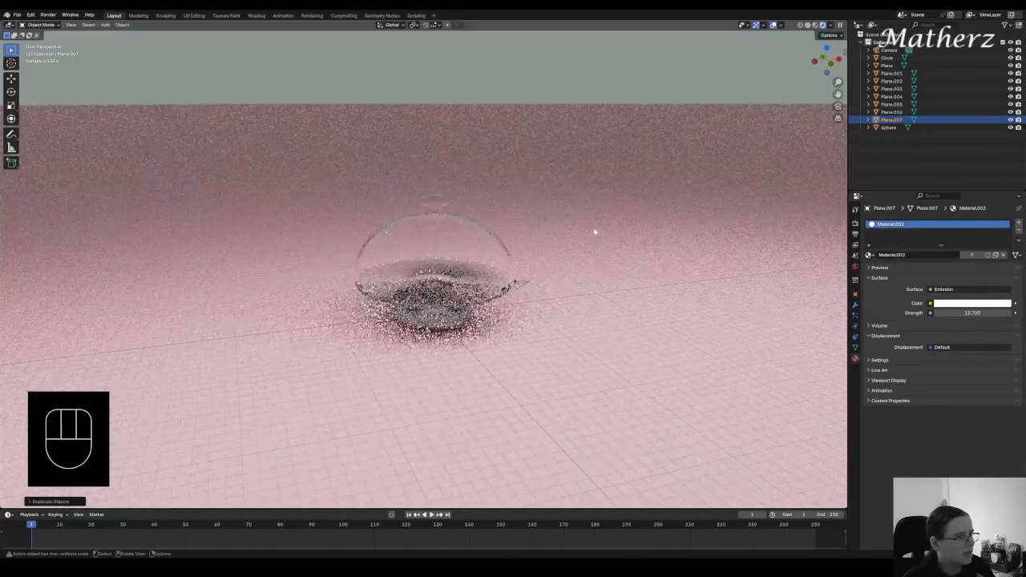
Select all seven light strips without the ground plane, and switch the viewport to Material Preview shading.
{"action": "scroll", "coordinate": [570, 233], "scroll_direction": "down", "scroll_amount": 5}
{"action": "middle_click_drag", "start_coordinate": [570, 234], "coordinate": [404, 205]}
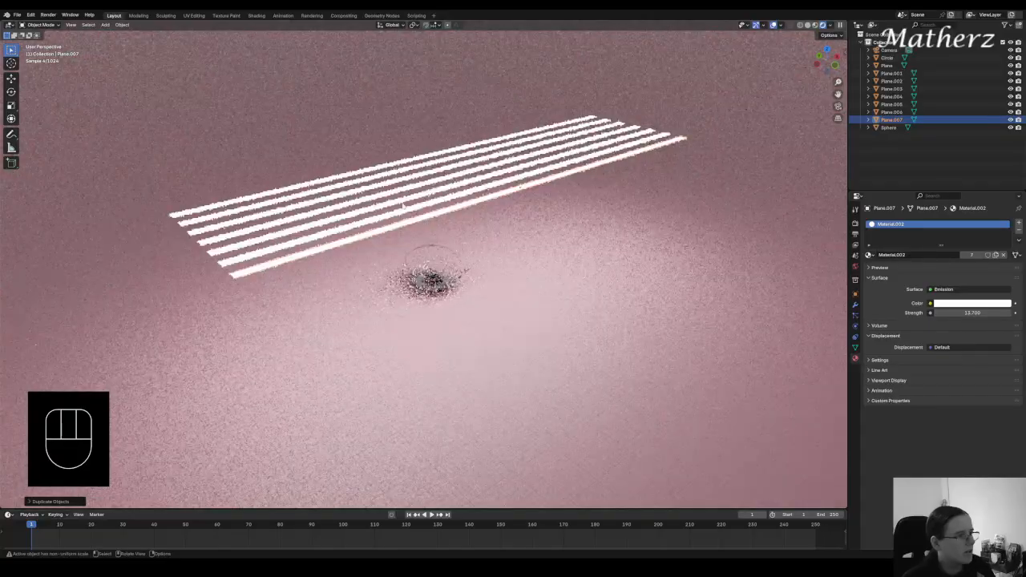
{"action": "left_click_drag", "start_coordinate": [318, 164], "coordinate": [423, 225]}
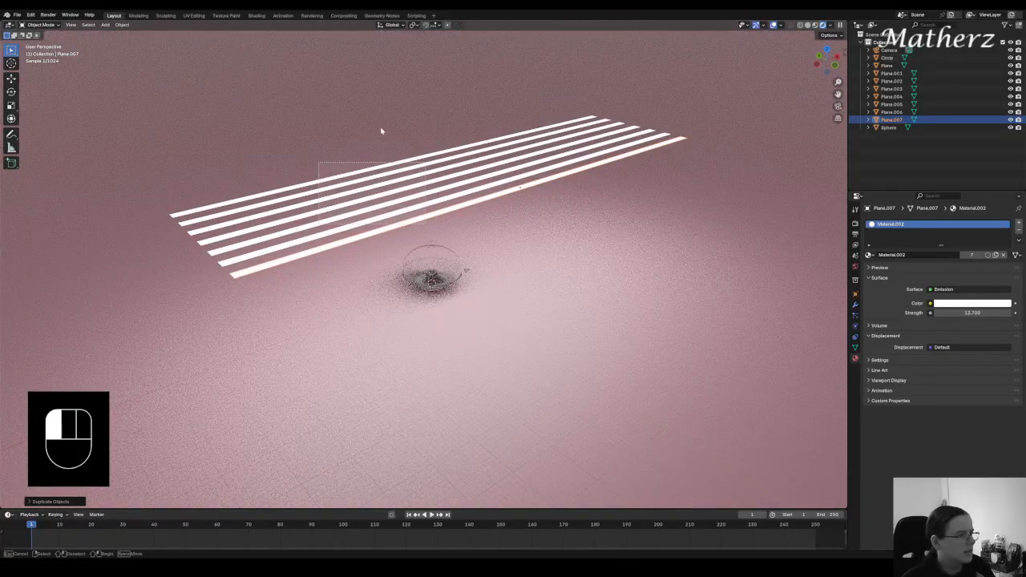
{"action": "left_click_drag", "start_coordinate": [381, 131], "coordinate": [380, 128]}
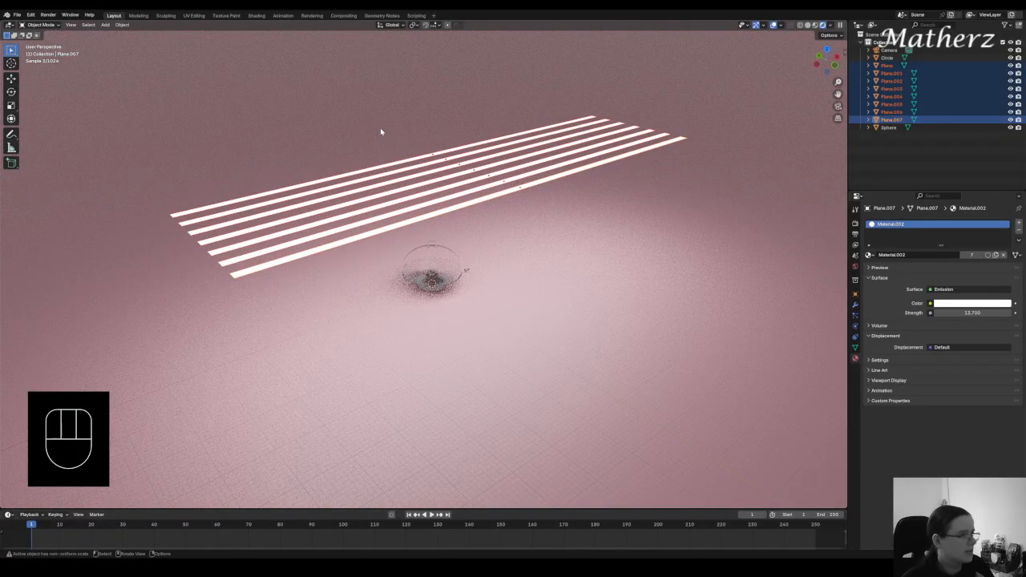
{"action": "left_click", "coordinate": [380, 132], "text": "shift"}
{"action": "left_click", "coordinate": [814, 24]}
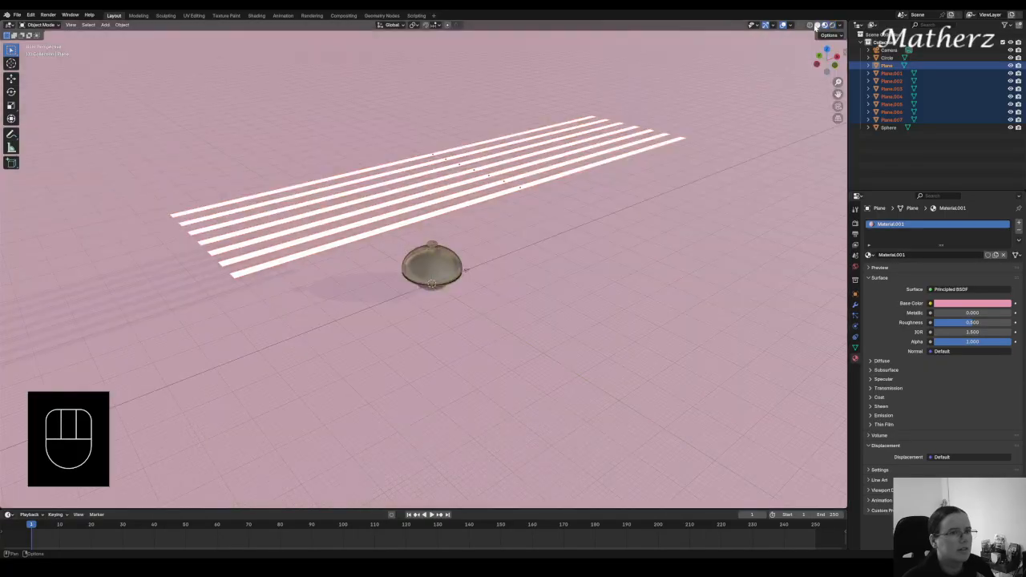
{"action": "scroll", "coordinate": [487, 225], "scroll_direction": "down", "scroll_amount": 3}
{"action": "left_click", "coordinate": [481, 113], "text": "shift"}
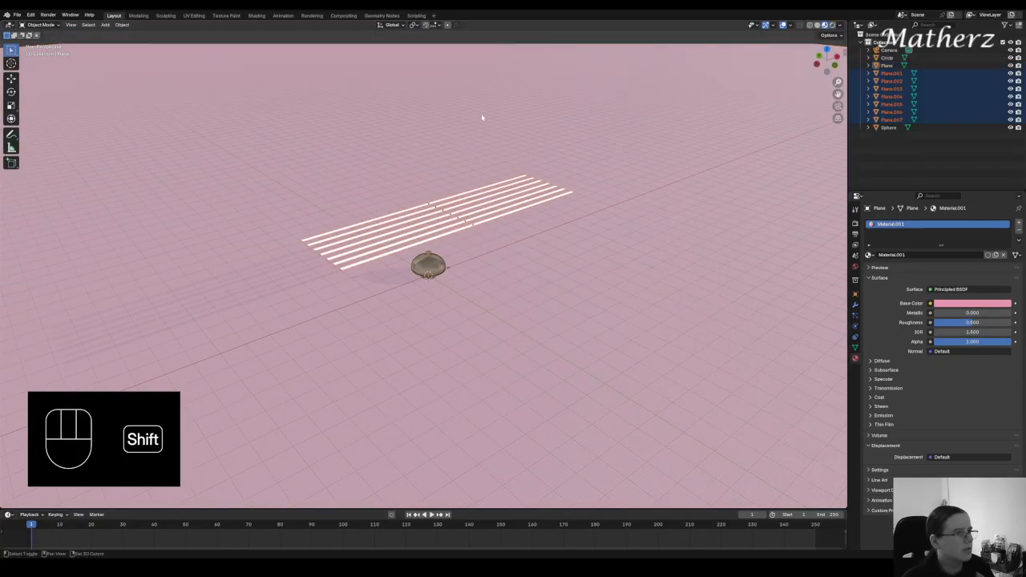
Duplicate the group of seven light strips repeatedly along the Y axis to extend the evenly spaced row in both directions.
{"action": "middle_click_drag", "start_coordinate": [481, 113], "coordinate": [500, 230]}
{"action": "key", "text": "shift+d"}
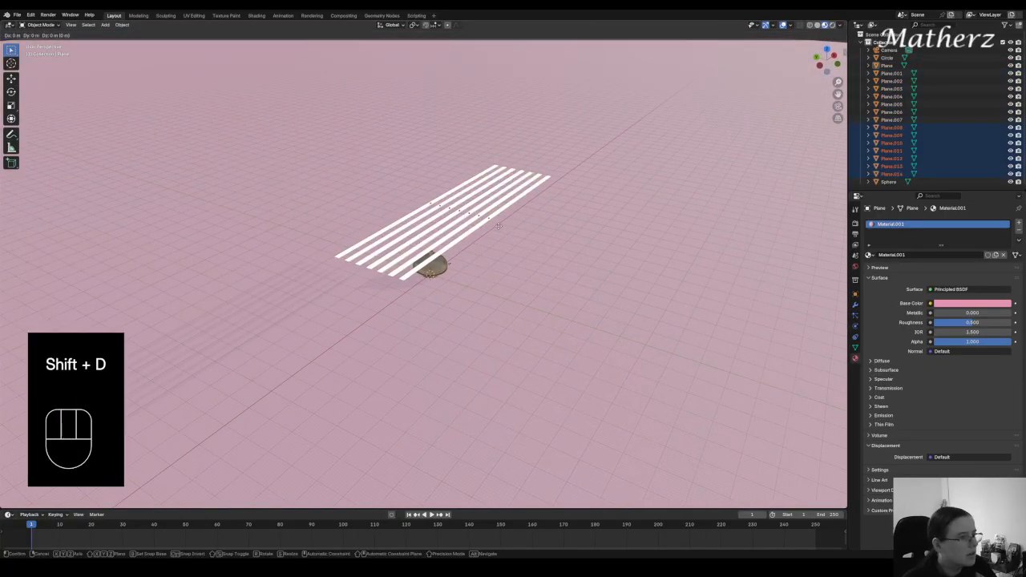
{"action": "left_click", "coordinate": [562, 265]}
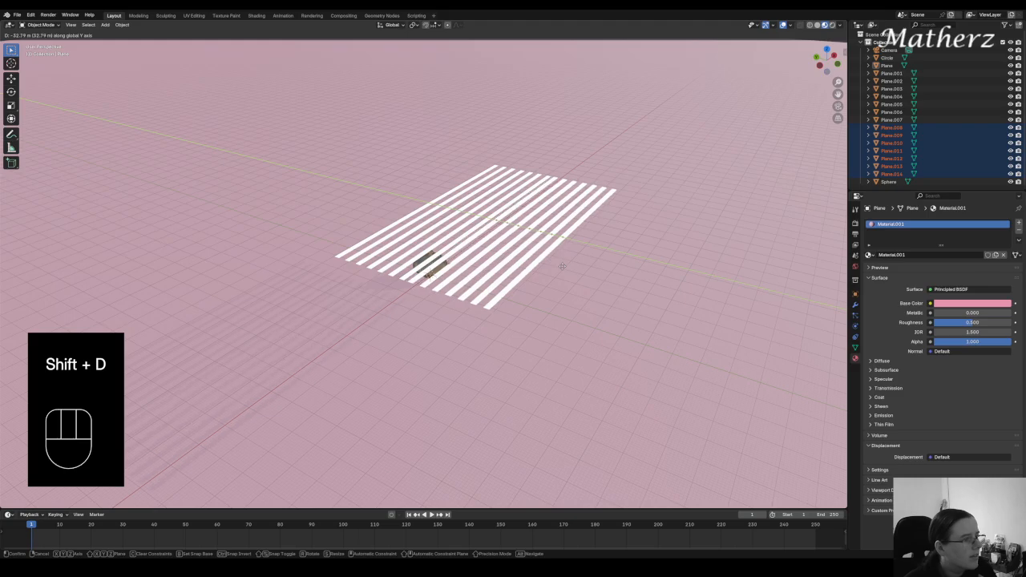
{"action": "key", "text": "shift+d"}
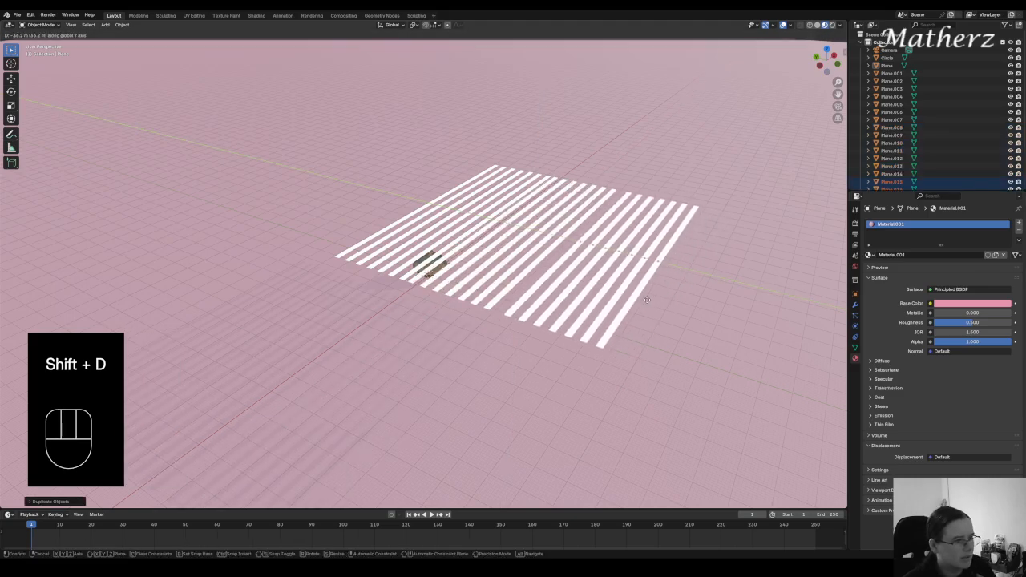
{"action": "left_click", "coordinate": [641, 295]}
{"action": "key", "text": "shift+d"}
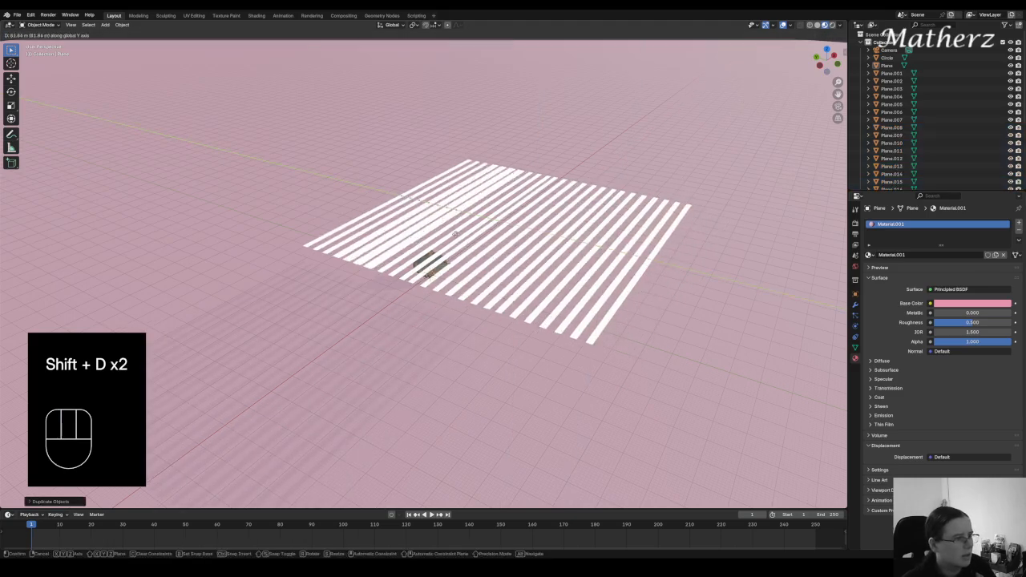
{"action": "left_click", "coordinate": [435, 217]}
{"action": "key", "text": "shift+d"}
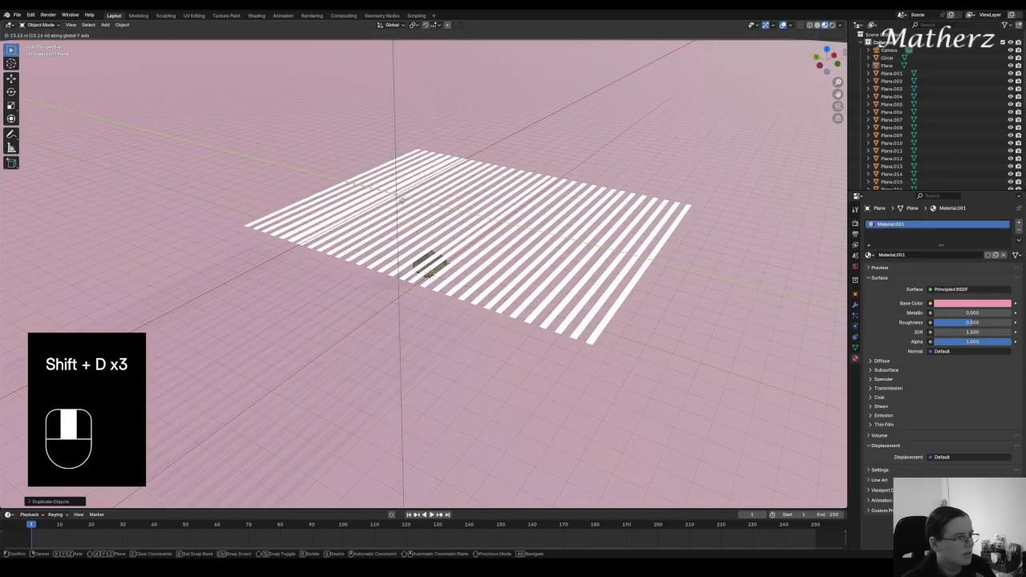
{"action": "left_click", "coordinate": [383, 193]}
{"action": "key", "text": "shift+d"}
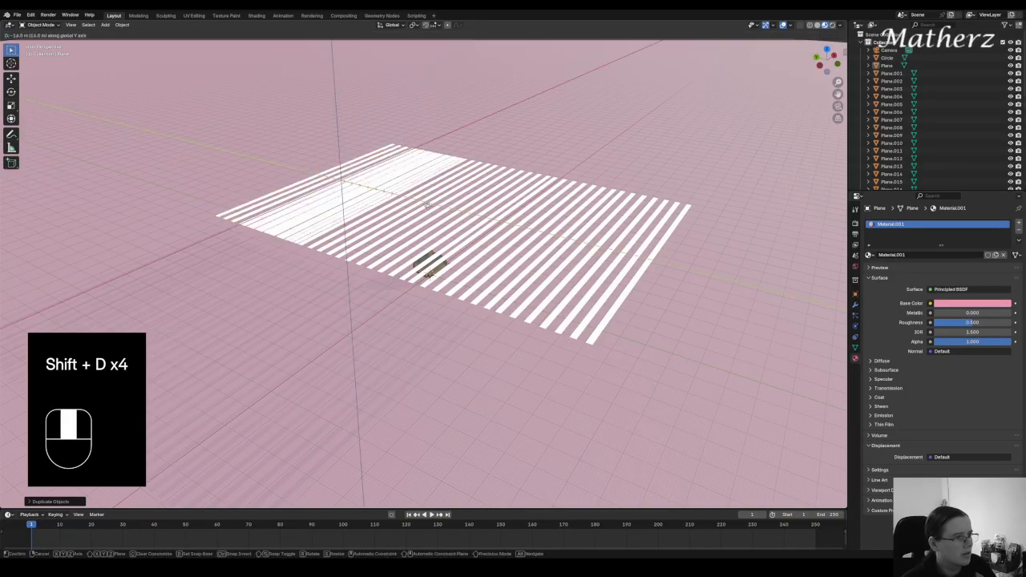
{"action": "left_click", "coordinate": [744, 290]}
Switch the viewport to Rendered shading and align the active camera to a close front view of the cake stand.
{"action": "scroll", "coordinate": [744, 290], "scroll_direction": "up", "scroll_amount": 1}
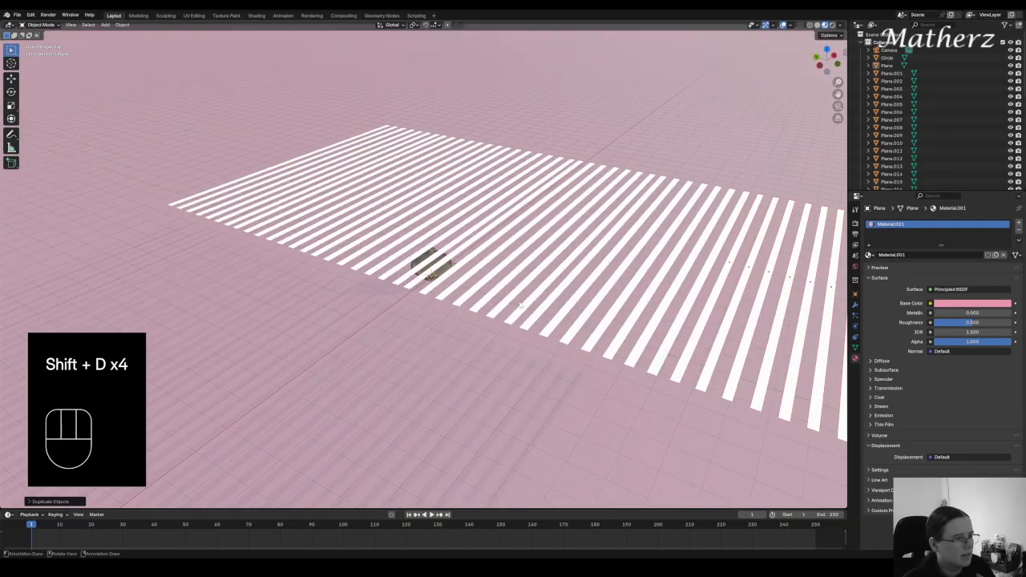
{"action": "mouse_move", "coordinate": [527, 316]}
{"action": "middle_mouse_down"}
{"action": "mouse_move", "coordinate": [475, 259]}
{"action": "mouse_move", "coordinate": [448, 272]}
{"action": "mouse_move", "coordinate": [467, 288]}
{"action": "mouse_move", "coordinate": [478, 279]}
{"action": "middle_mouse_up"}
{"action": "scroll", "coordinate": [448, 272], "scroll_direction": "up", "scroll_amount": 5}
{"action": "scroll", "coordinate": [454, 276], "scroll_direction": "down", "scroll_amount": 1}
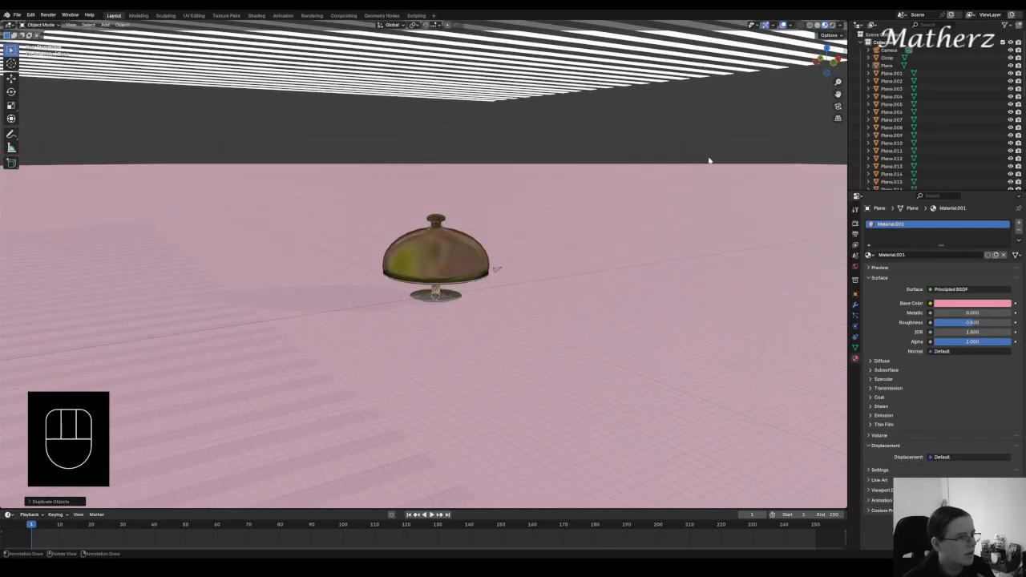
{"action": "left_click", "coordinate": [824, 25]}
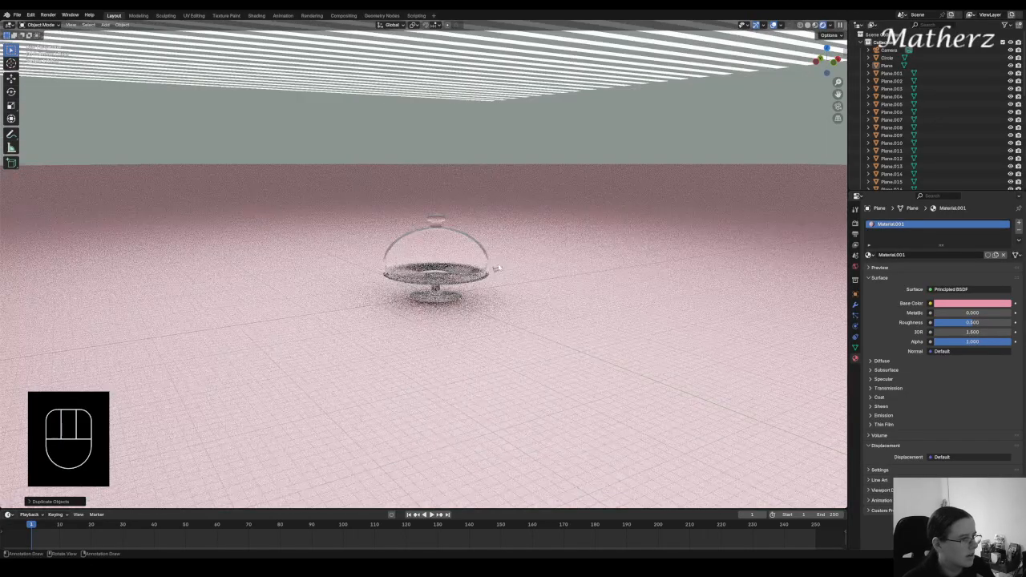
{"action": "scroll", "coordinate": [439, 315], "scroll_direction": "up", "scroll_amount": 5}
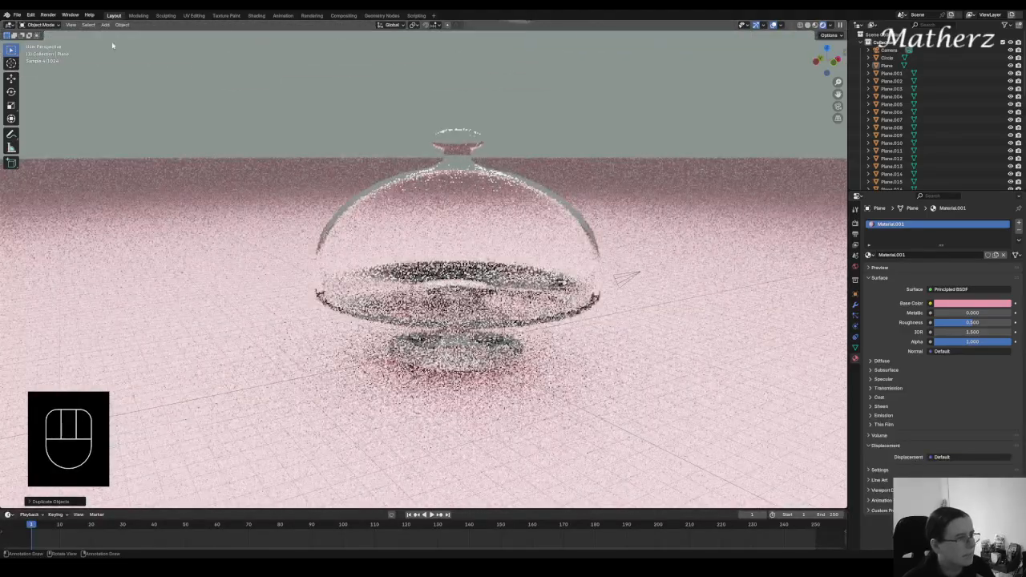
{"action": "left_click", "coordinate": [71, 25]}
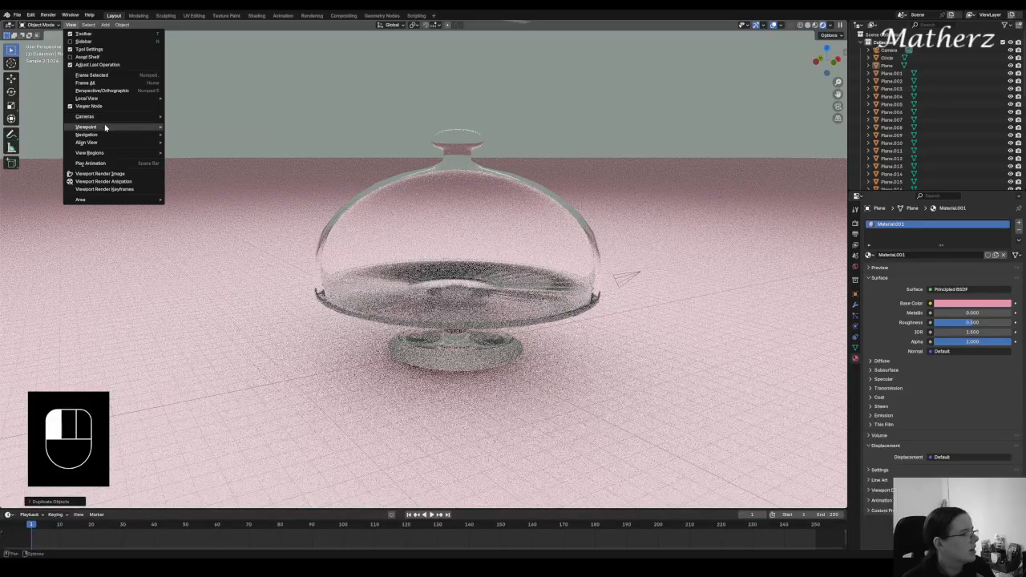
{"action": "left_click", "coordinate": [106, 126]}
{"action": "mouse_move", "coordinate": [139, 144]}
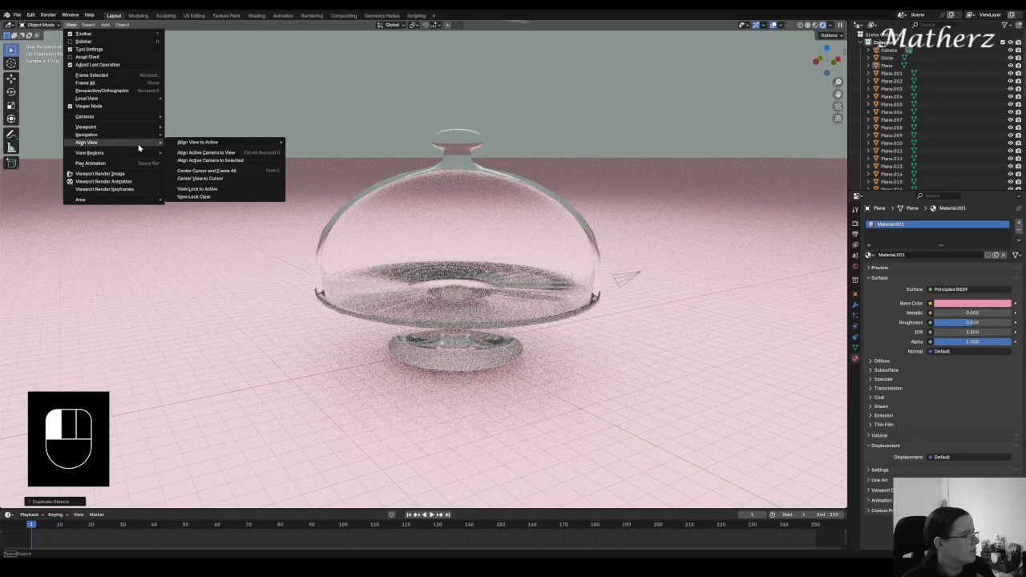
{"action": "left_click", "coordinate": [191, 152]}
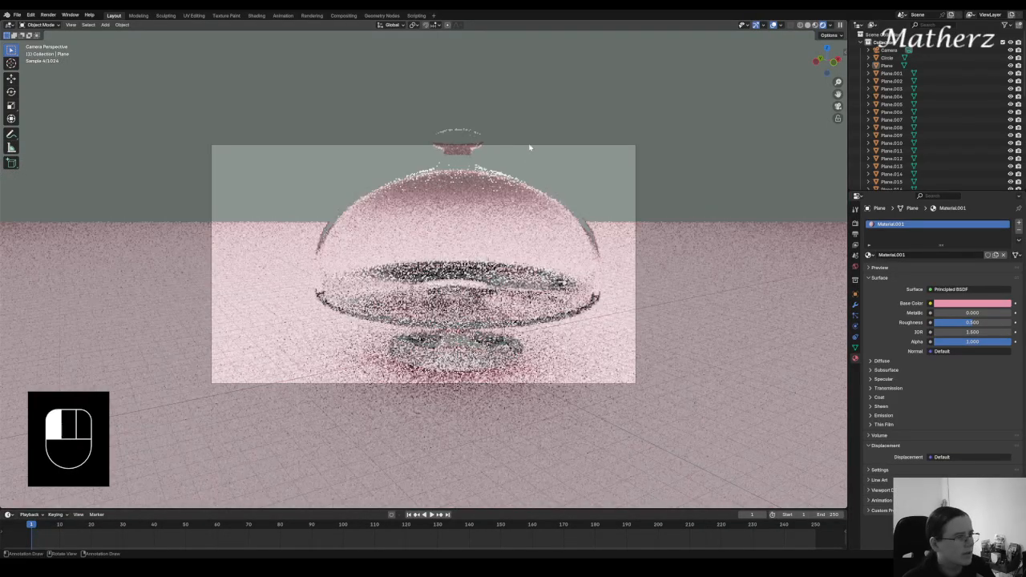
Move the camera back along its local Z axis to frame the whole stand, and raise its clip end to over 1500 m.
{"action": "left_click", "coordinate": [529, 147]}
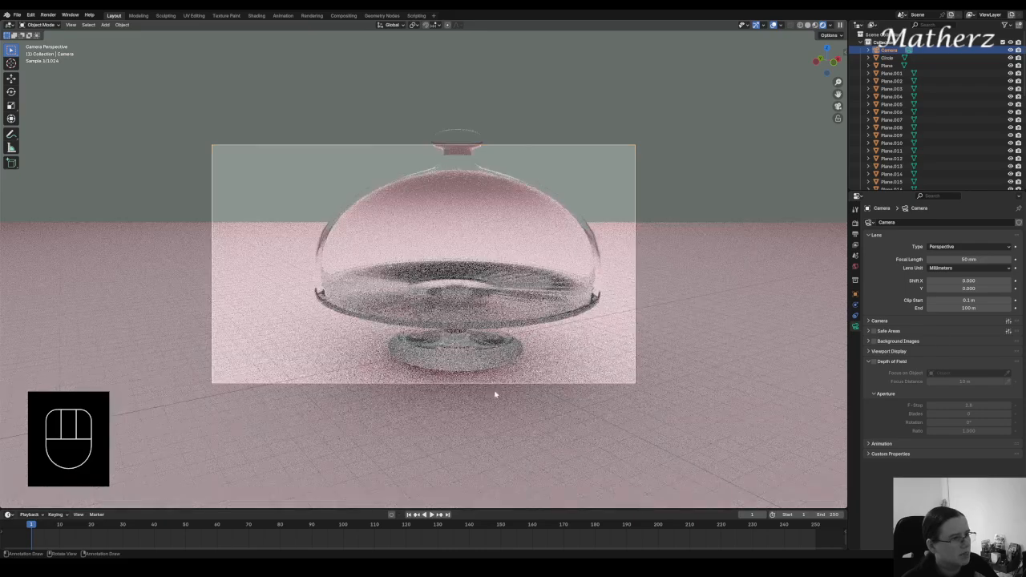
{"action": "key", "text": "g"}
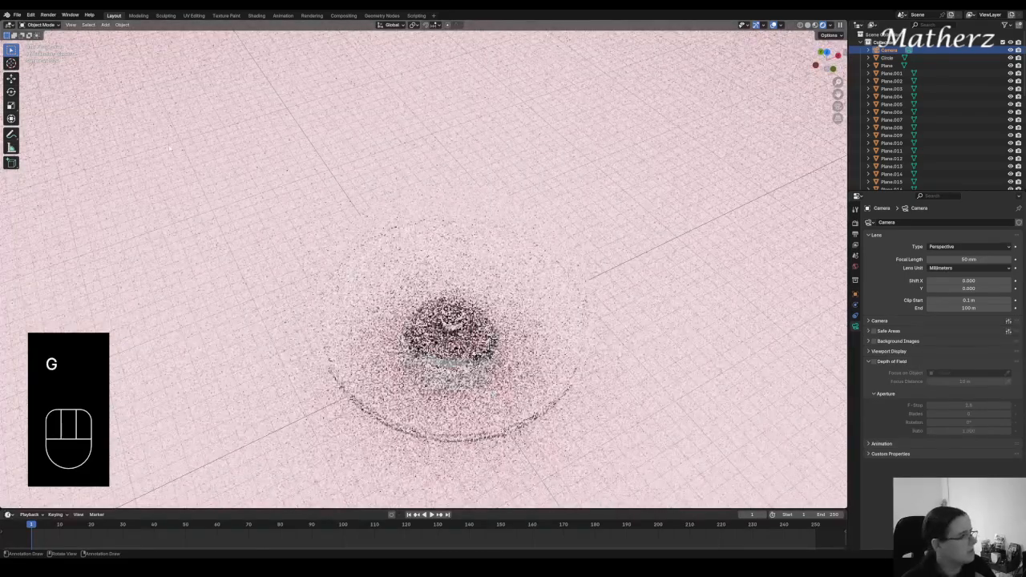
{"action": "left_click", "coordinate": [70, 24]}
{"action": "mouse_move", "coordinate": [85, 116]}
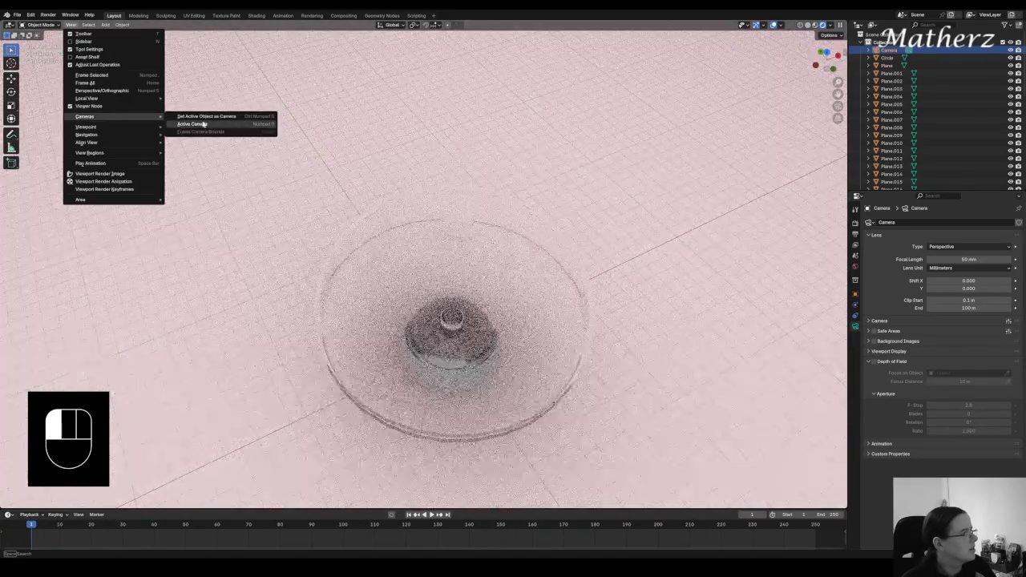
{"action": "left_click", "coordinate": [193, 124]}
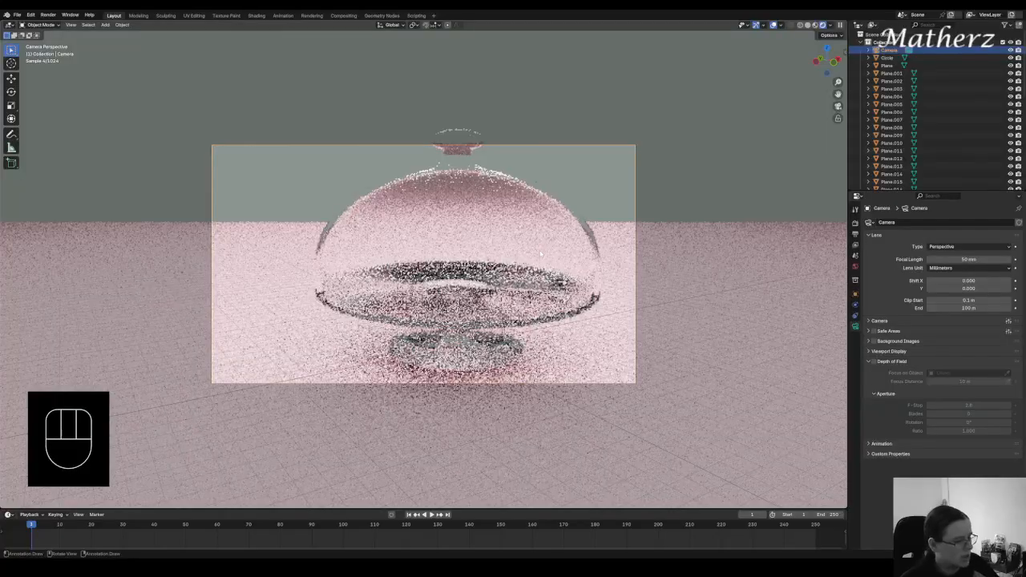
{"action": "key", "text": "g"}
{"action": "middle_click", "coordinate": [540, 252]}
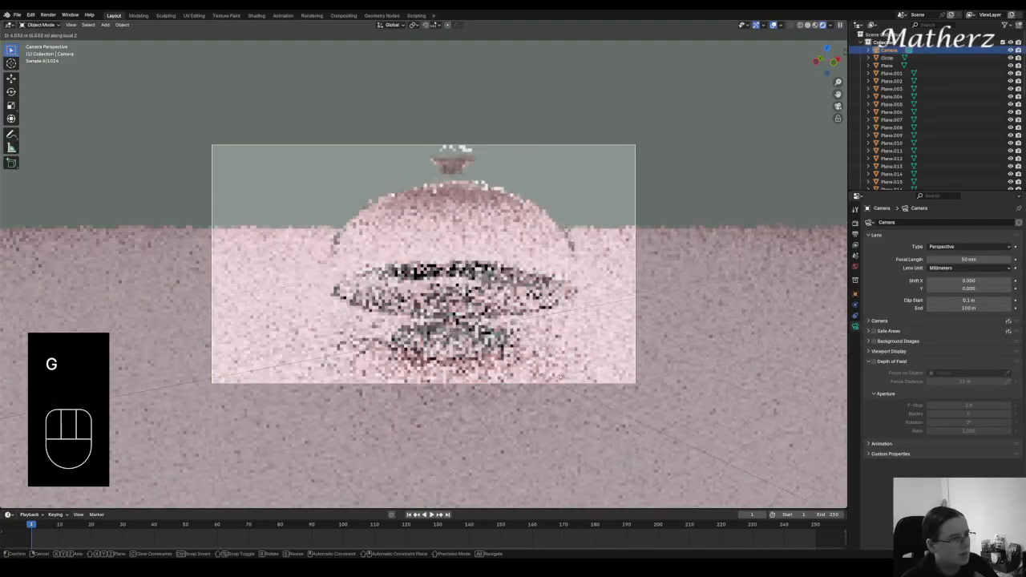
{"action": "left_click", "coordinate": [626, 361]}
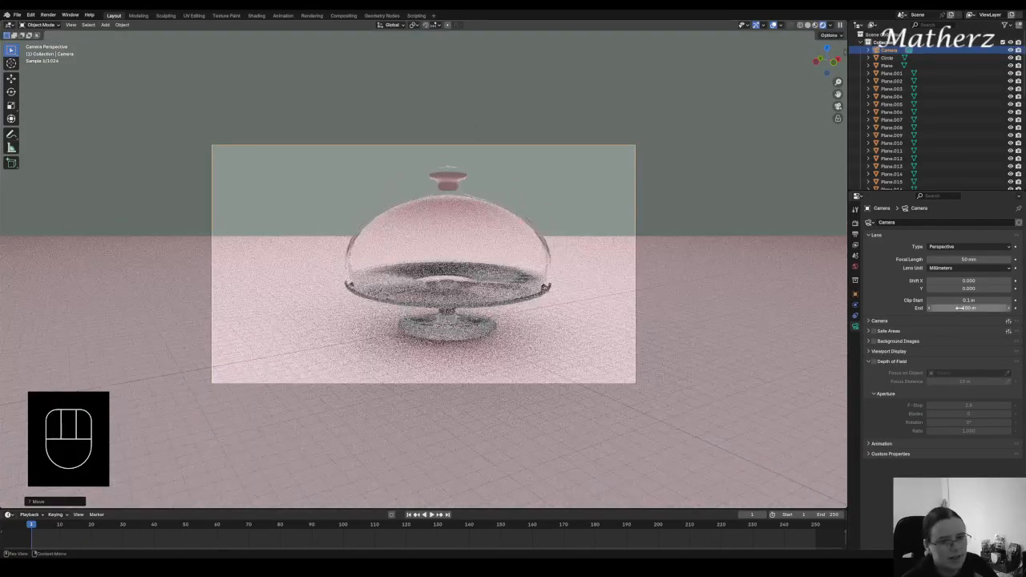
{"action": "left_click_drag", "start_coordinate": [951, 310], "coordinate": [1010, 310]}
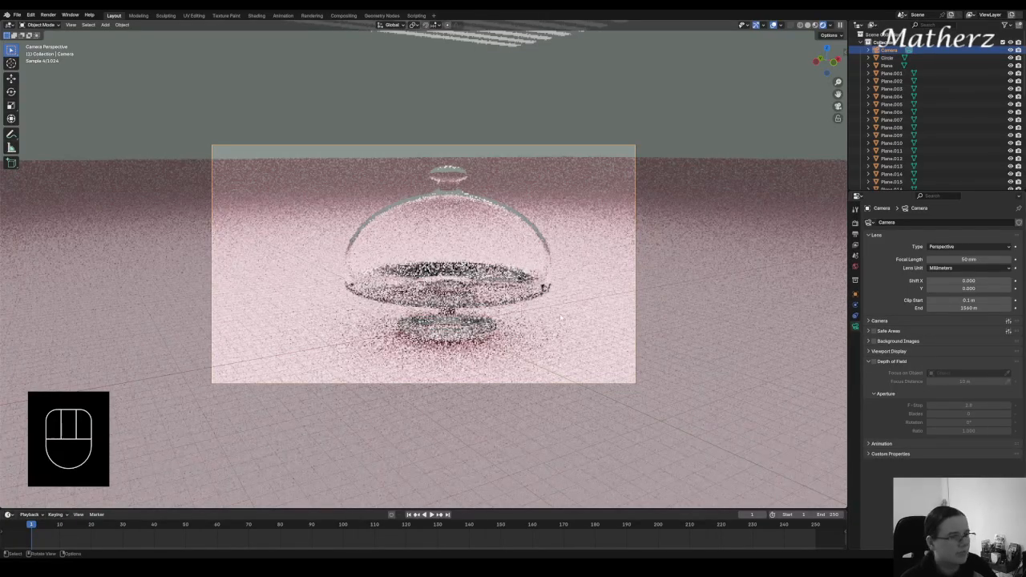
Enable the camera's depth of field, focus it on the dome object Sphere, and set the F-stop to 0.1.
{"action": "left_click", "coordinate": [874, 361]}
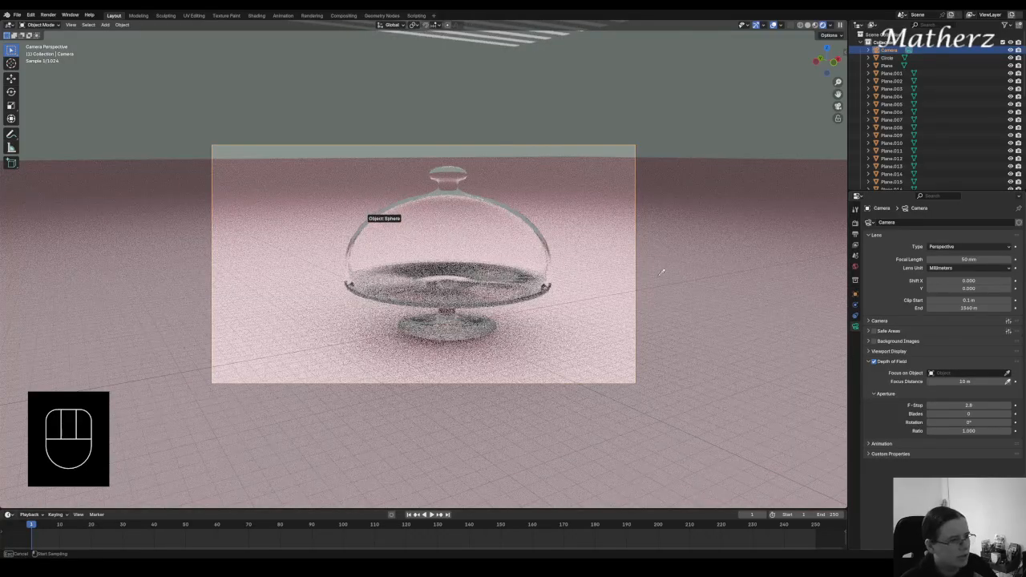
{"action": "left_click", "coordinate": [455, 238]}
{"action": "left_click_drag", "start_coordinate": [974, 405], "coordinate": [934, 405]}
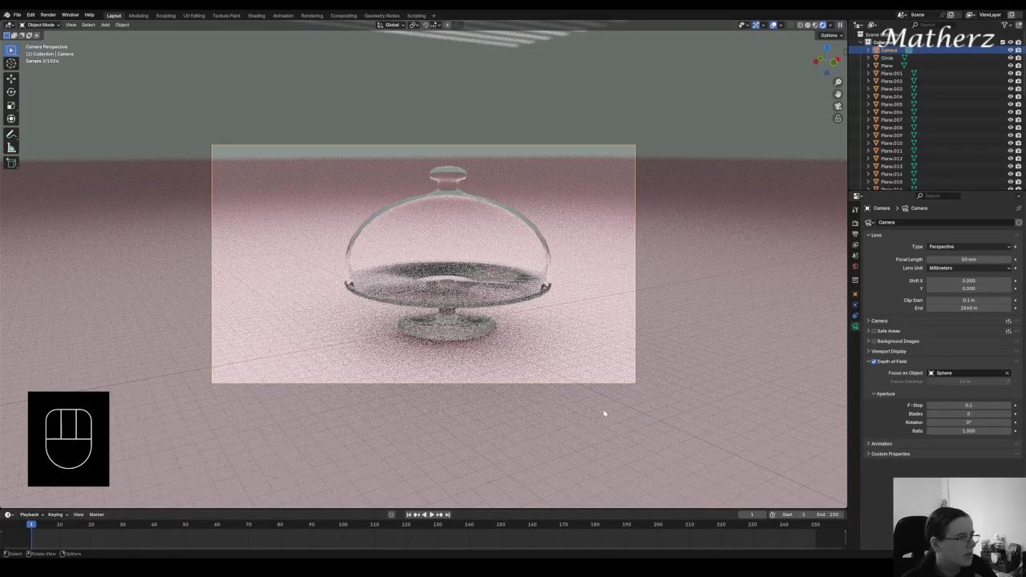
Try stepping up the IOR of the dome's glass 2 material to 2.220, and bring it back to 1.020.
{"action": "left_click", "coordinate": [508, 268]}
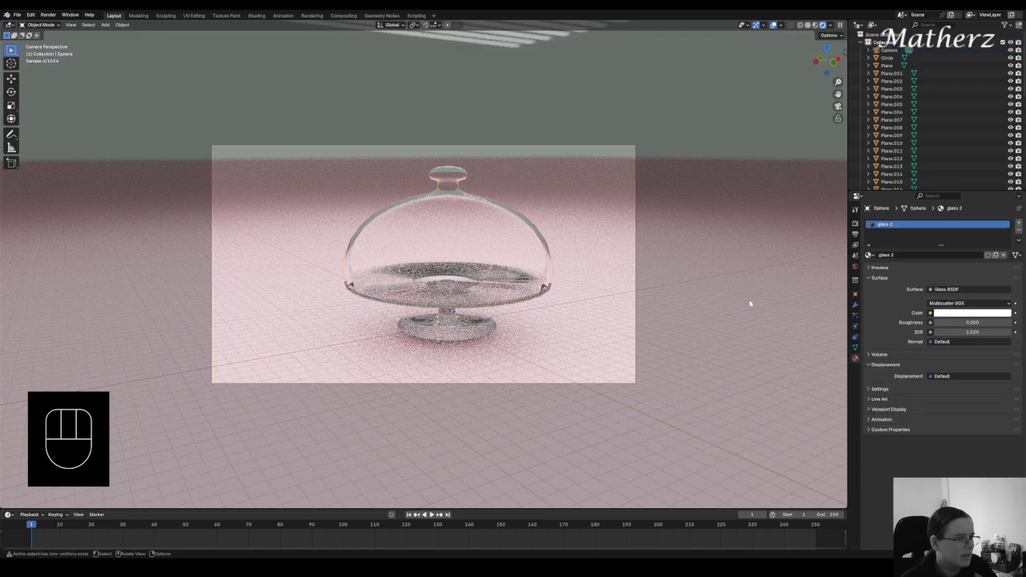
{"action": "left_click", "coordinate": [1008, 333]}
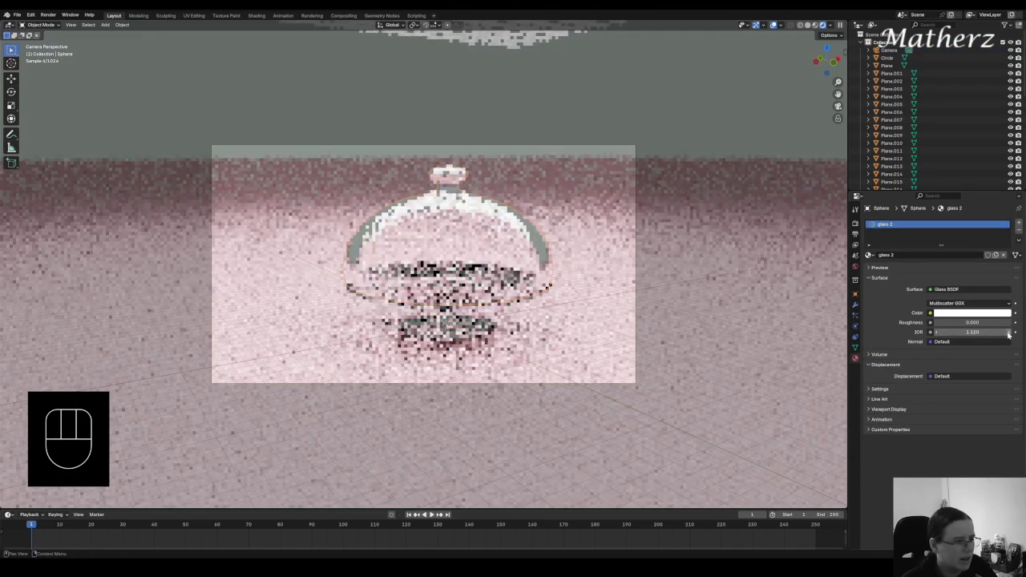
{"action": "left_click", "coordinate": [1008, 334]}
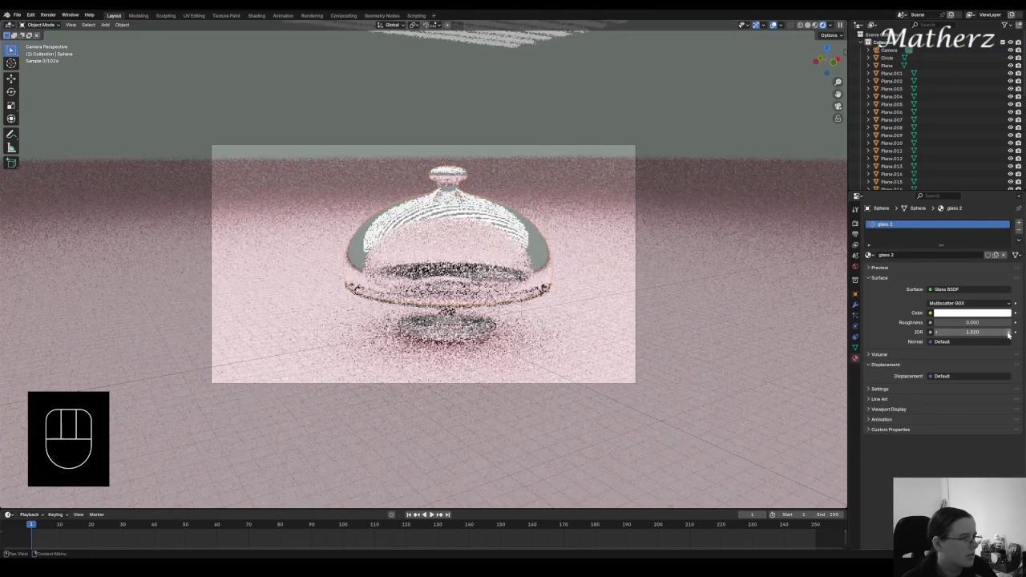
{"action": "left_click", "coordinate": [1009, 334]}
{"action": "left_click", "coordinate": [1009, 334]}
{"action": "left_click", "coordinate": [1009, 333]}
{"action": "left_click", "coordinate": [1008, 332]}
{"action": "left_click", "coordinate": [1009, 332]}
{"action": "left_click", "coordinate": [1009, 332]}
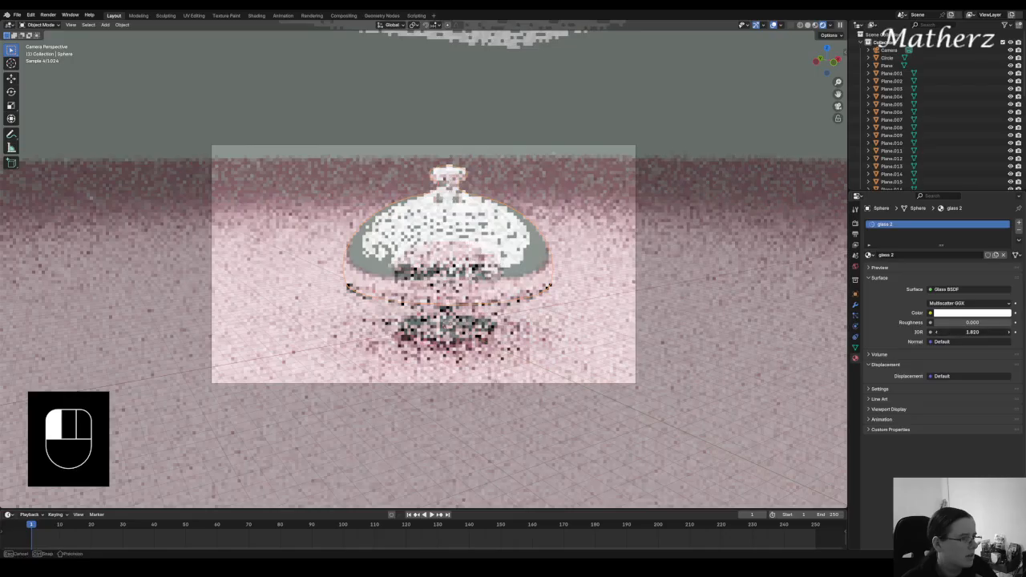
{"action": "left_click", "coordinate": [1009, 332]}
{"action": "left_click", "coordinate": [1009, 332]}
{"action": "left_click", "coordinate": [1009, 332]}
{"action": "left_click", "coordinate": [1009, 332]}
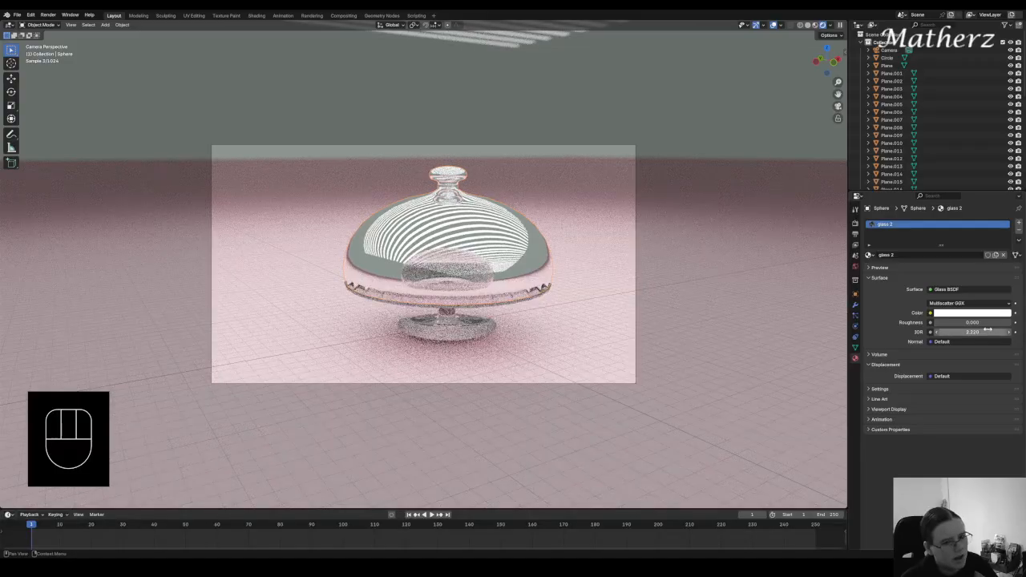
{"action": "left_click_drag", "start_coordinate": [973, 332], "coordinate": [922, 332]}
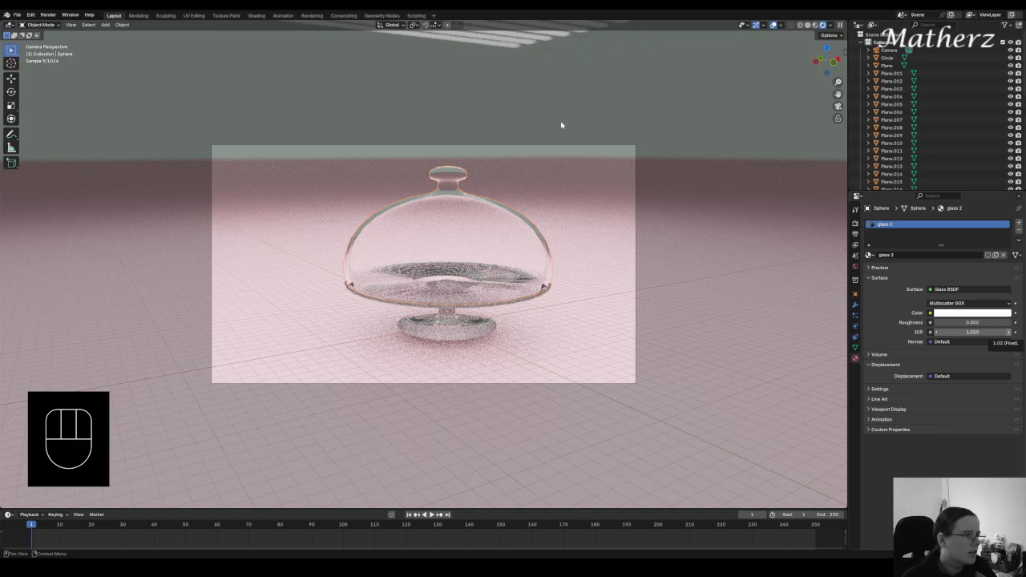
Change the world background color to a more saturated teal blue.
{"action": "left_click", "coordinate": [855, 267]}
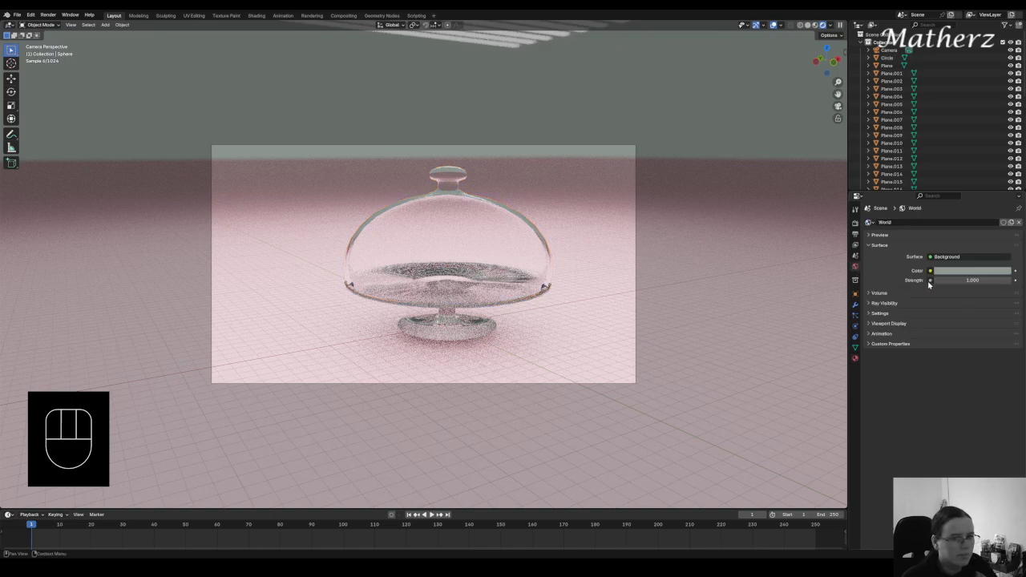
{"action": "left_click", "coordinate": [974, 272]}
{"action": "left_click_drag", "start_coordinate": [981, 183], "coordinate": [971, 164]}
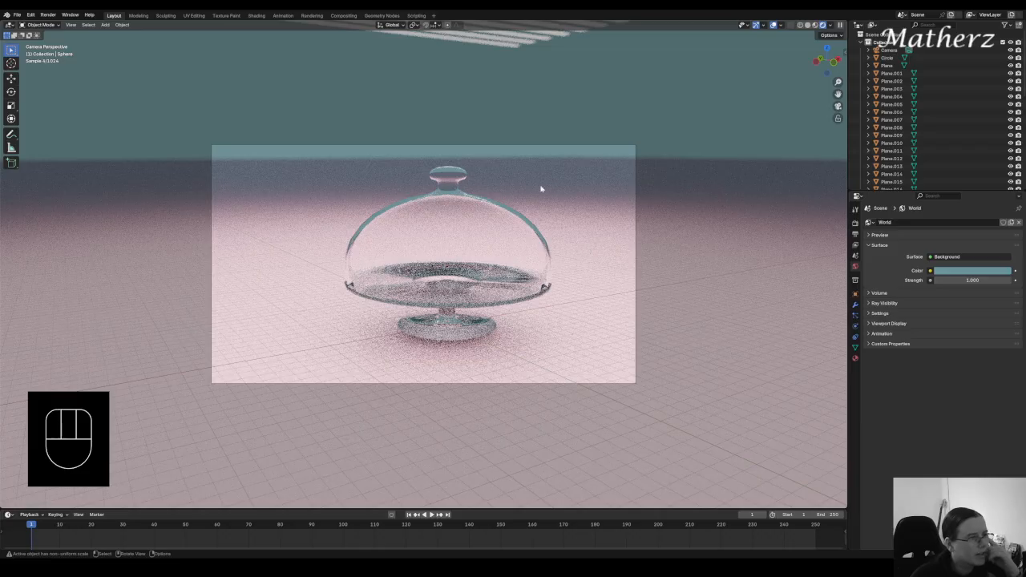
Scale up the ground plane to push its far edge further toward the horizon.
{"action": "left_click", "coordinate": [541, 189]}
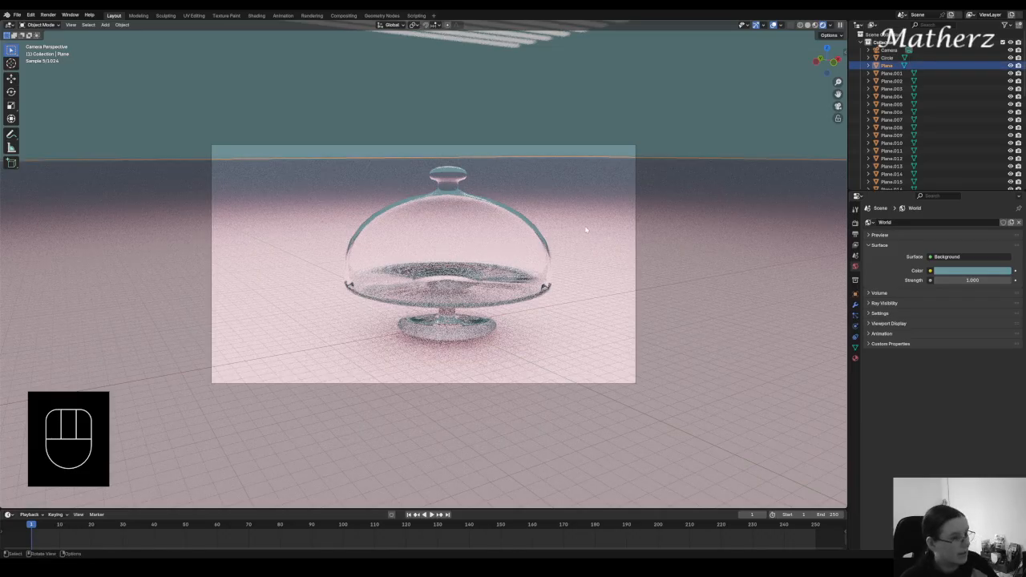
{"action": "key", "text": "s"}
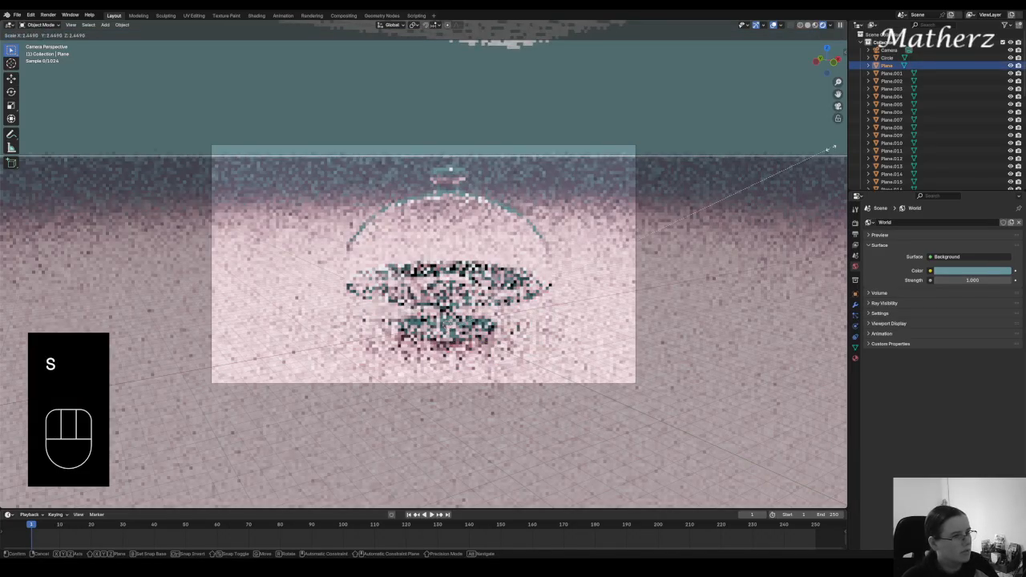
{"action": "left_click", "coordinate": [630, 154]}
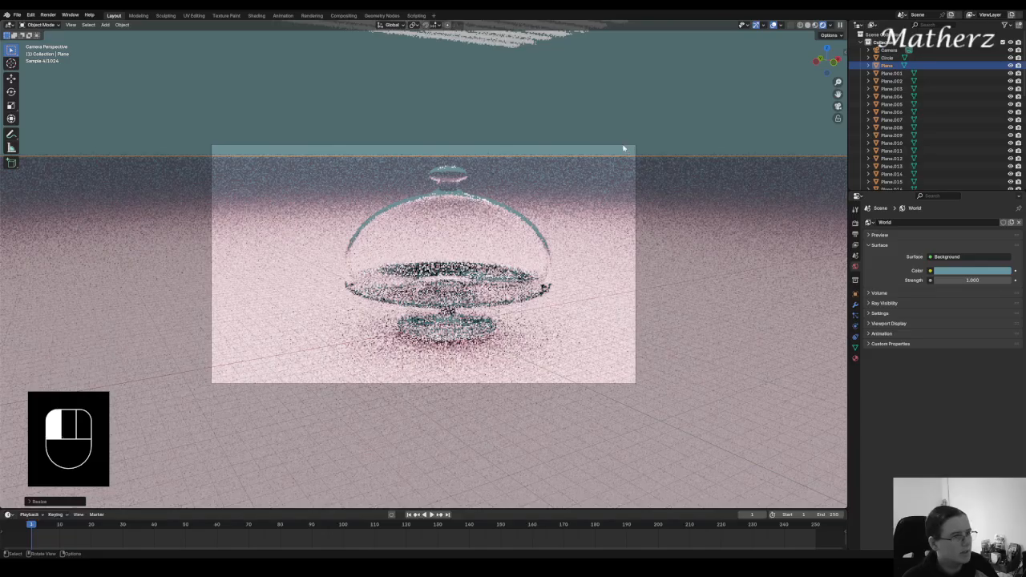
Select the camera and raise its clip end to over 2400 m.
{"action": "left_click", "coordinate": [624, 147]}
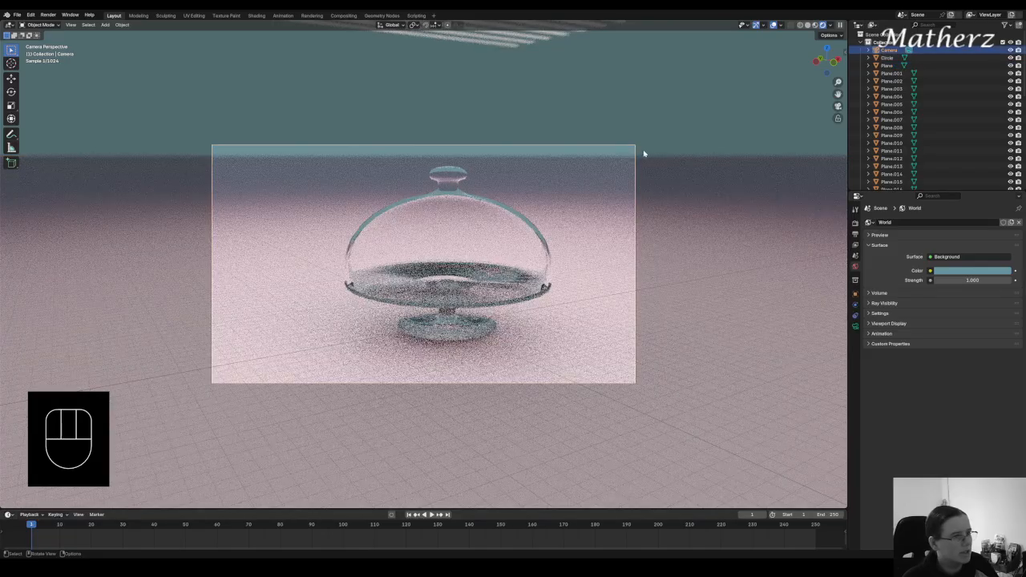
{"action": "left_click", "coordinate": [855, 327]}
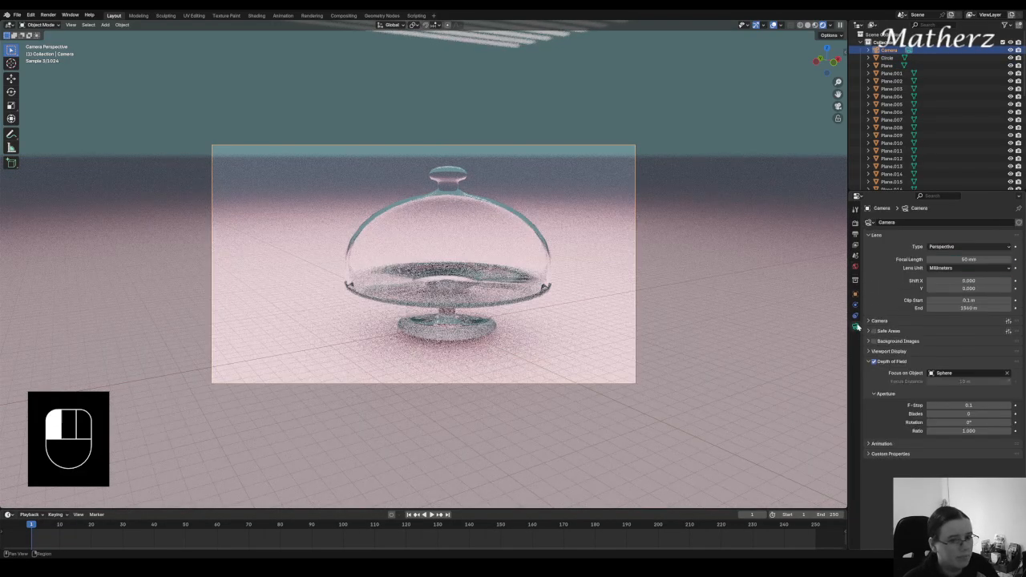
{"action": "left_click_drag", "start_coordinate": [968, 308], "coordinate": [973, 307]}
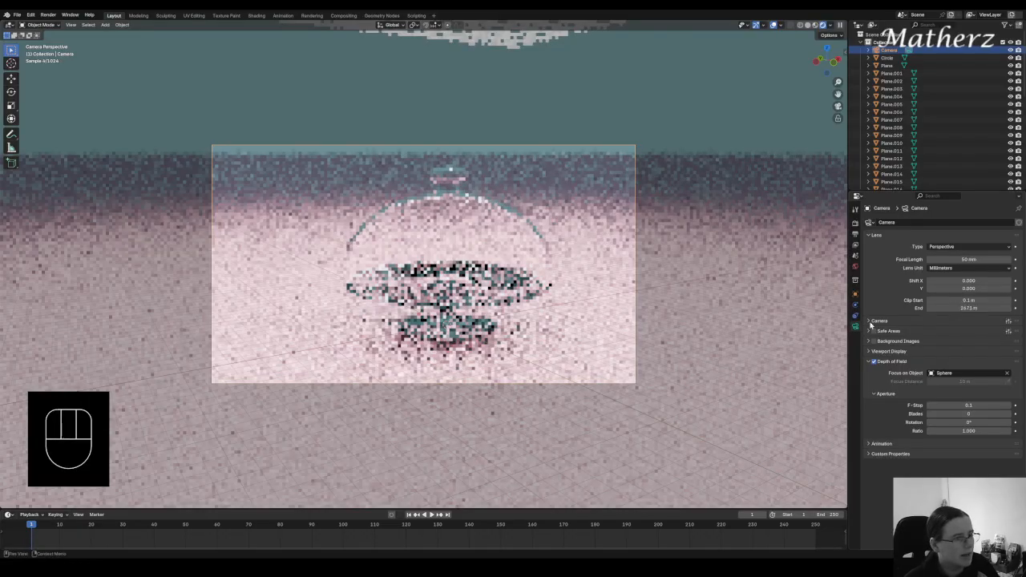